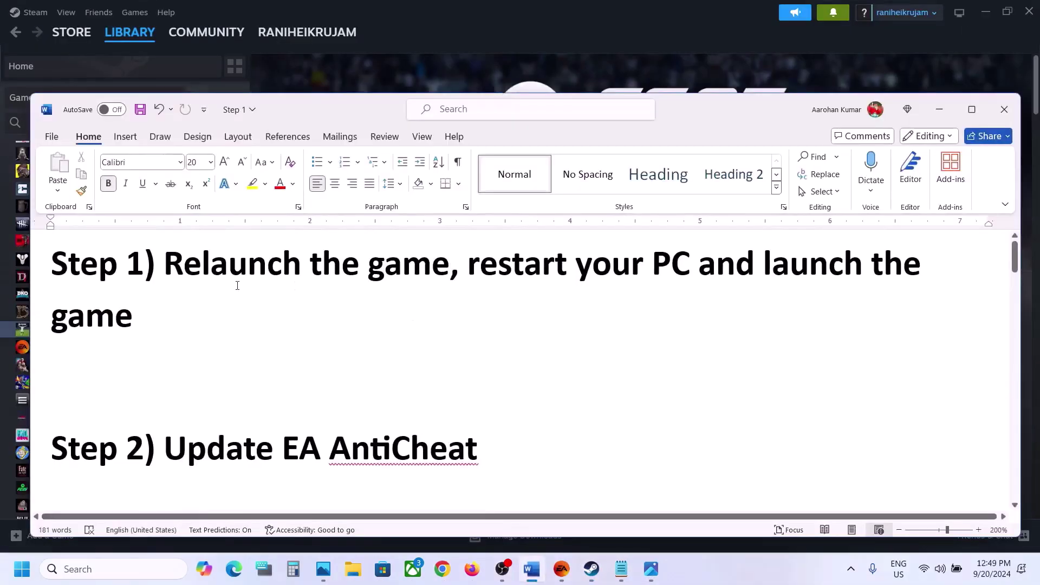
Highlight the Step 1 relaunch and restart advice and the Step 2 "Update EA AntiCheat" text, and minimize the document.
drag(170, 265, 449, 266)
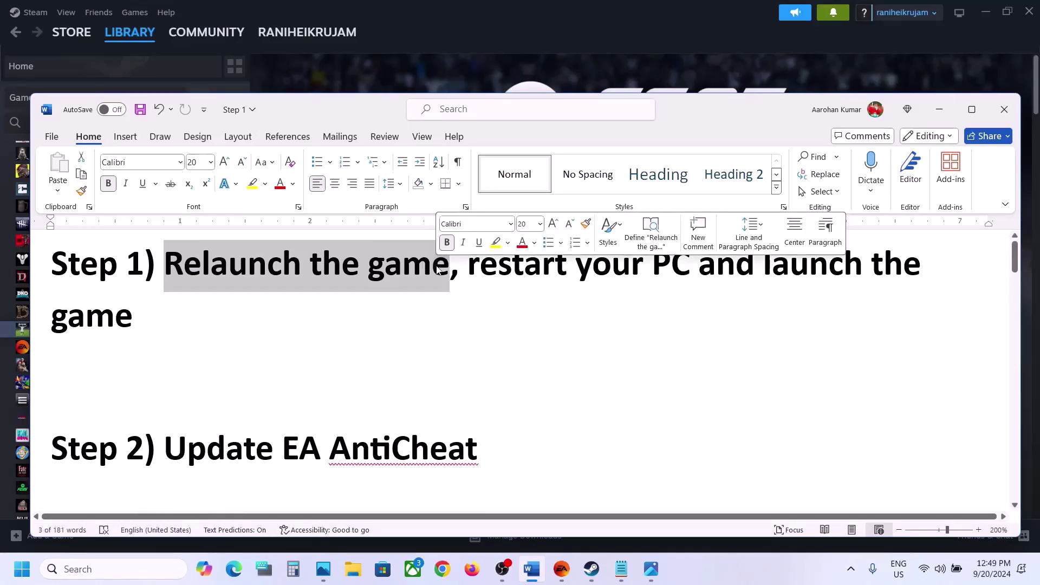
drag(470, 267, 696, 266)
drag(152, 313, 177, 256)
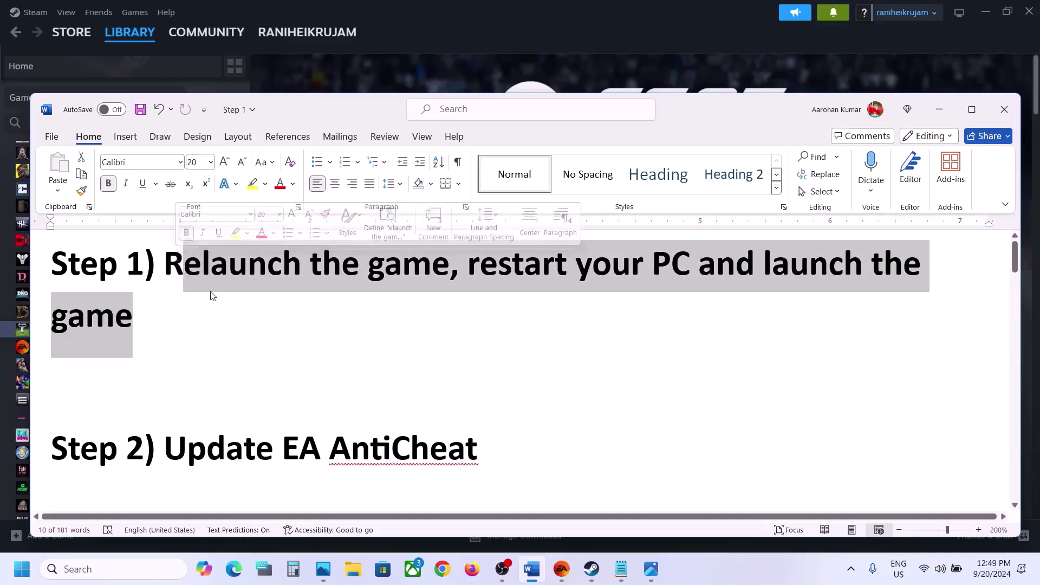
drag(168, 435, 477, 447)
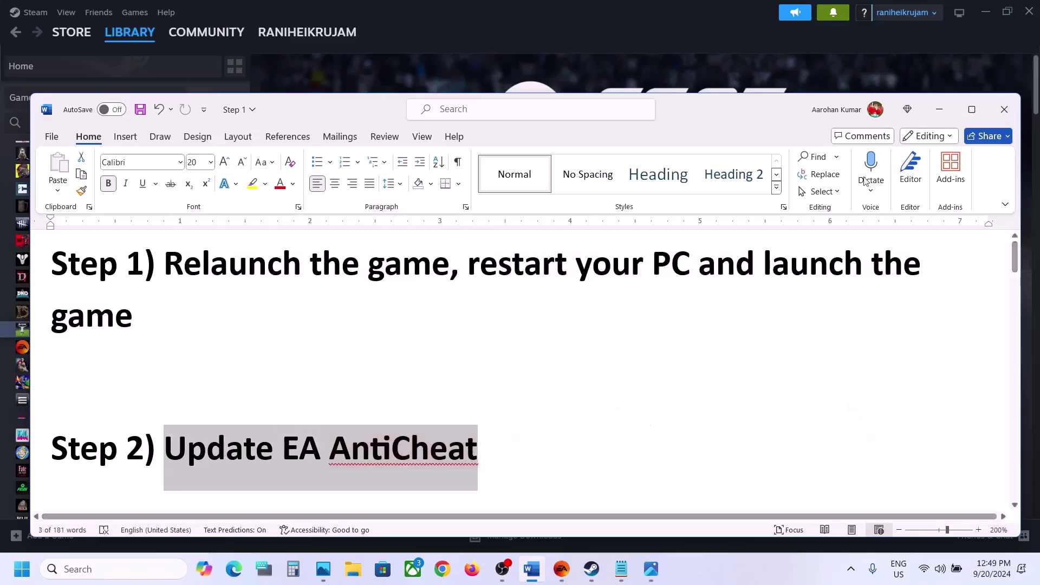
click(953, 114)
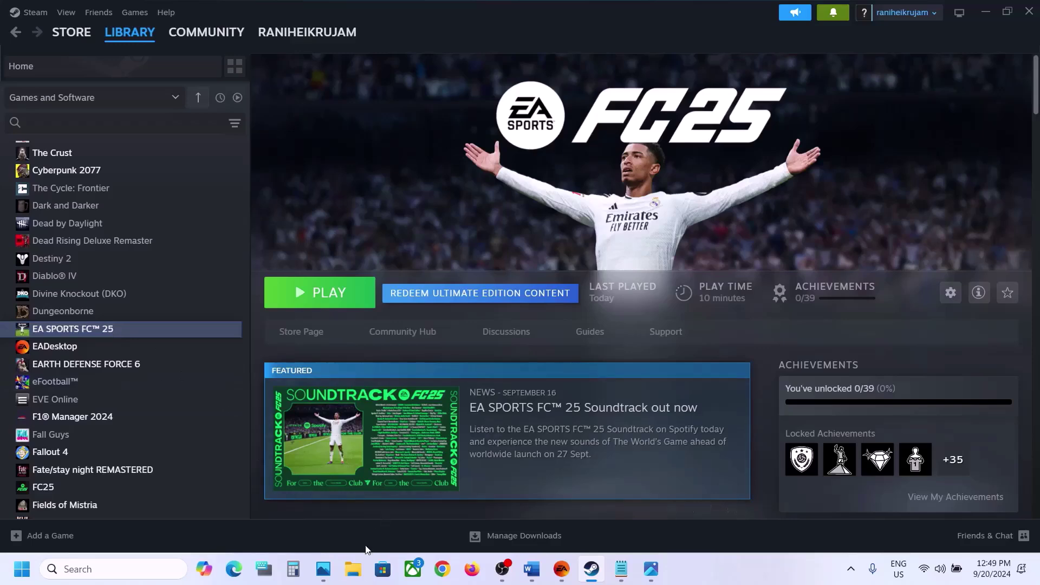
Switch to File Explorer and open the EA Games folder under Program Files on the C: drive.
click(352, 568)
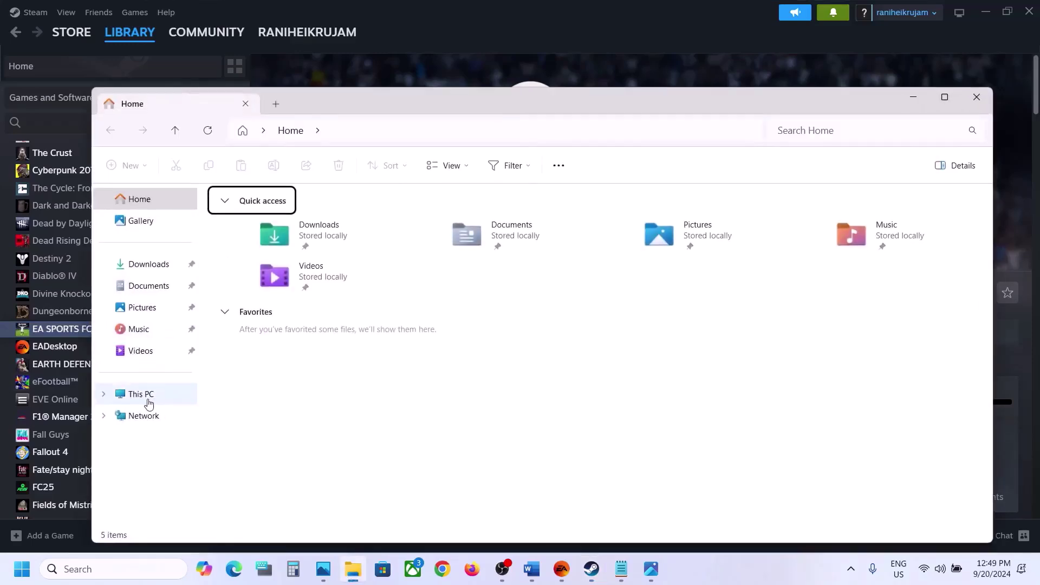
click(149, 402)
double_click(353, 234)
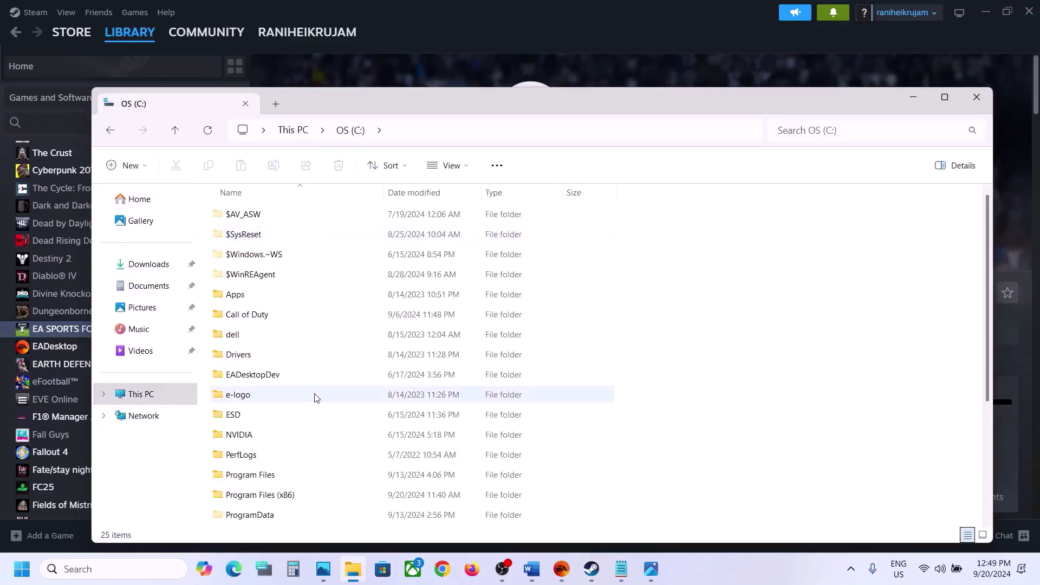
scroll(315, 397, down, 2)
double_click(274, 380)
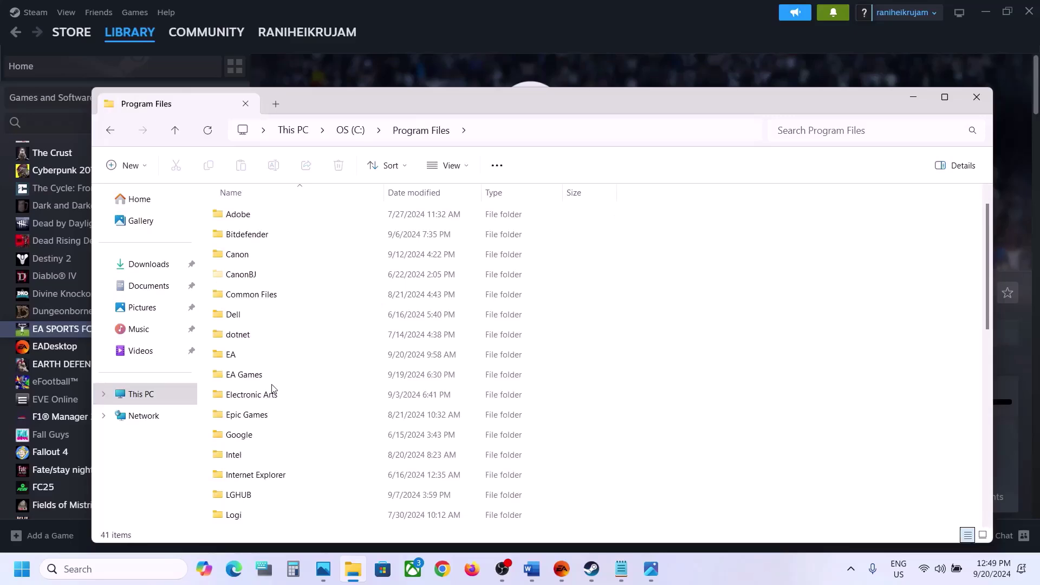
scroll(272, 388, down, 2)
double_click(265, 267)
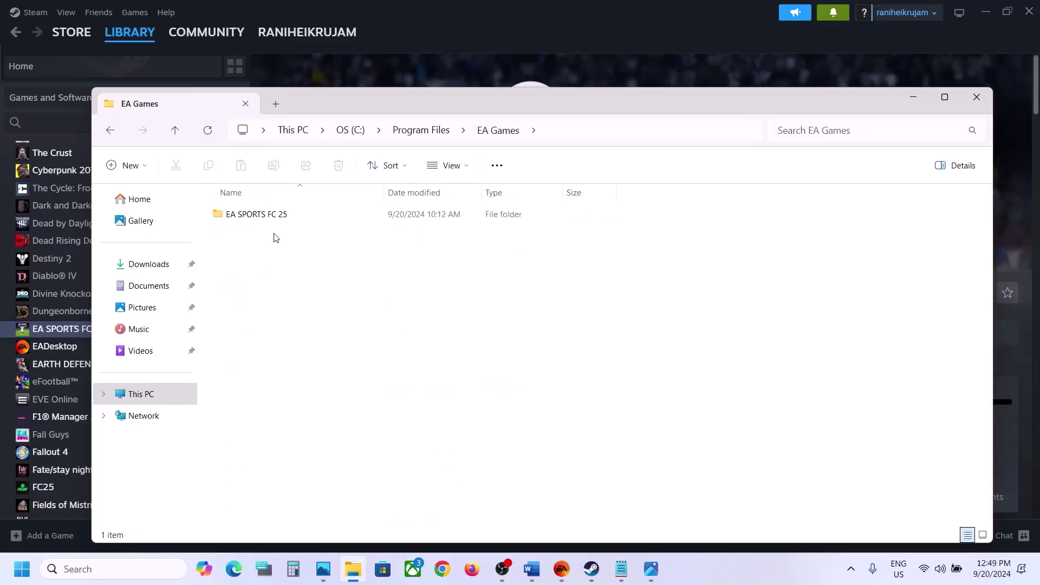
Locate EAAntiCheat.Installer in the EA SPORTS FC 25 folder under __Installer\EAAntiCheat, and minimize the window.
double_click(265, 219)
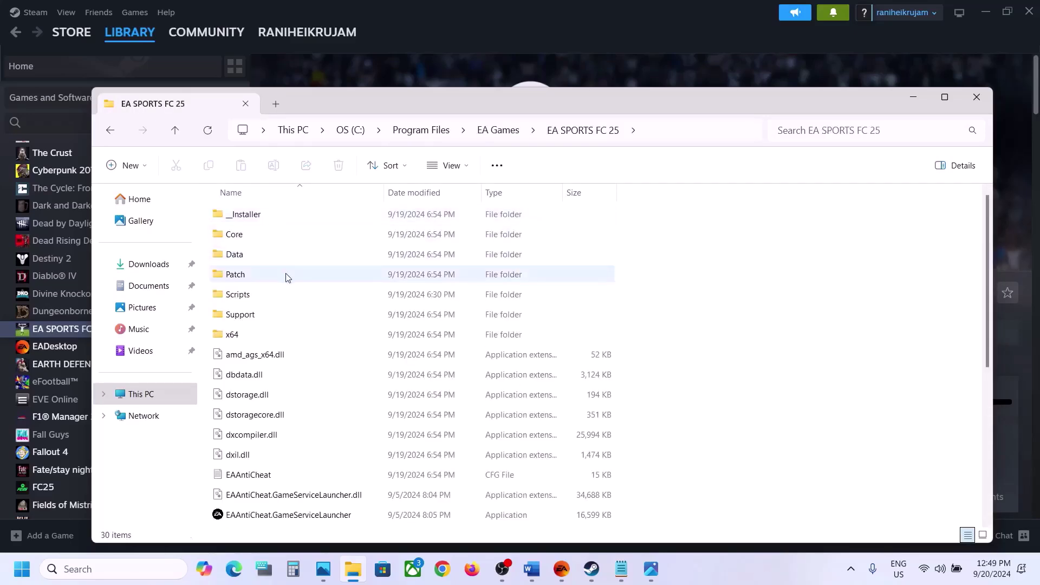
double_click(256, 216)
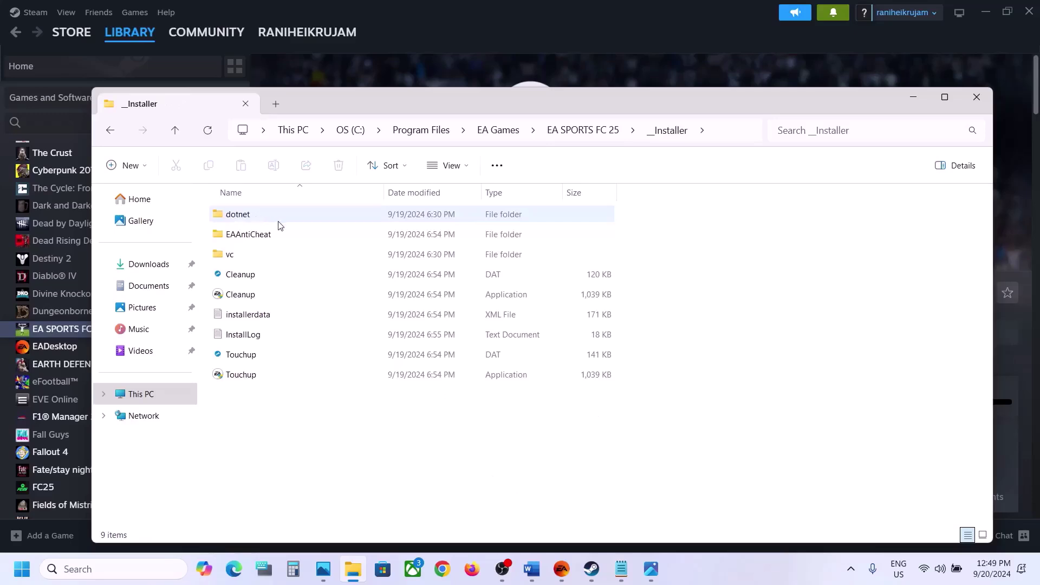
click(258, 237)
double_click(258, 237)
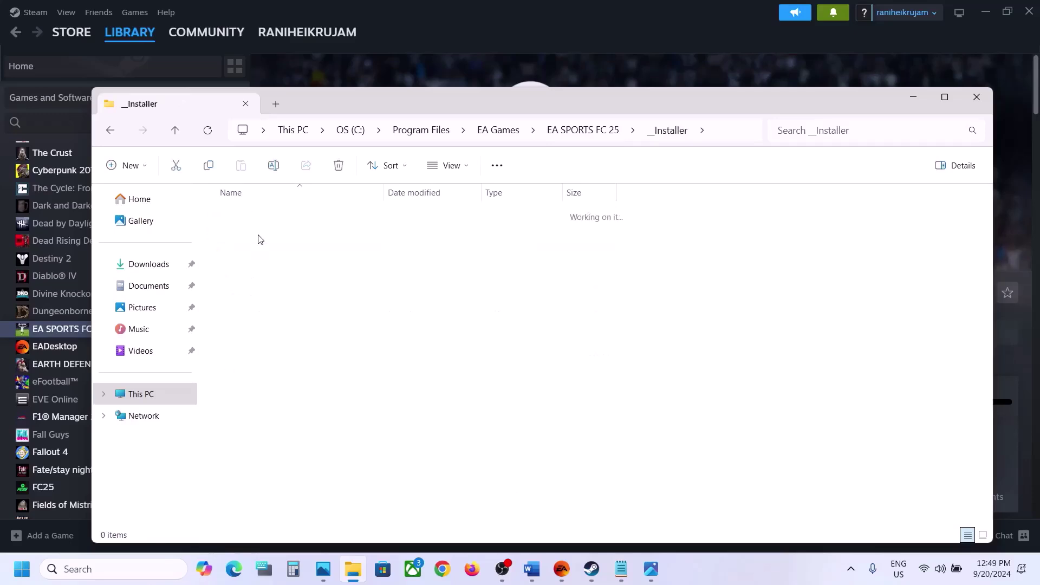
click(276, 217)
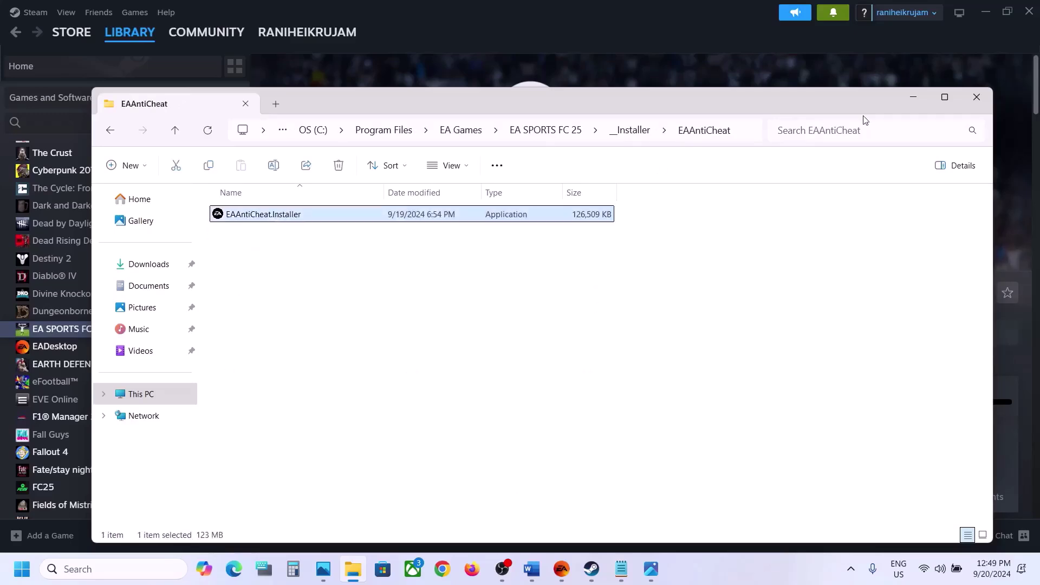
click(914, 96)
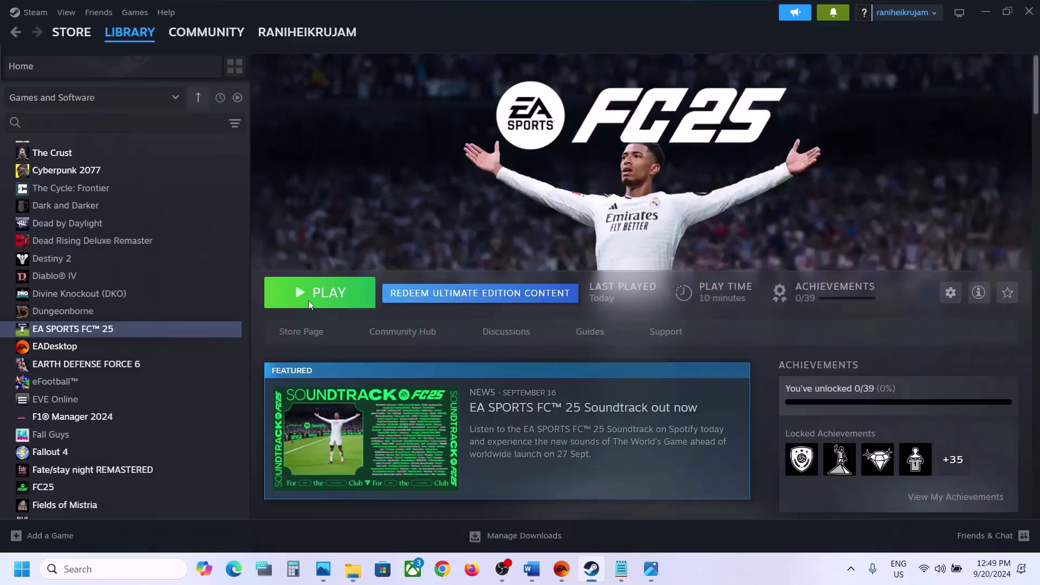
Browse the local files of EA SPORTS FC 25 from Steam to __Installer\EAAntiCheat and run EAAntiCheat.Installer as administrator.
right_click(125, 335)
mouse_move(184, 418)
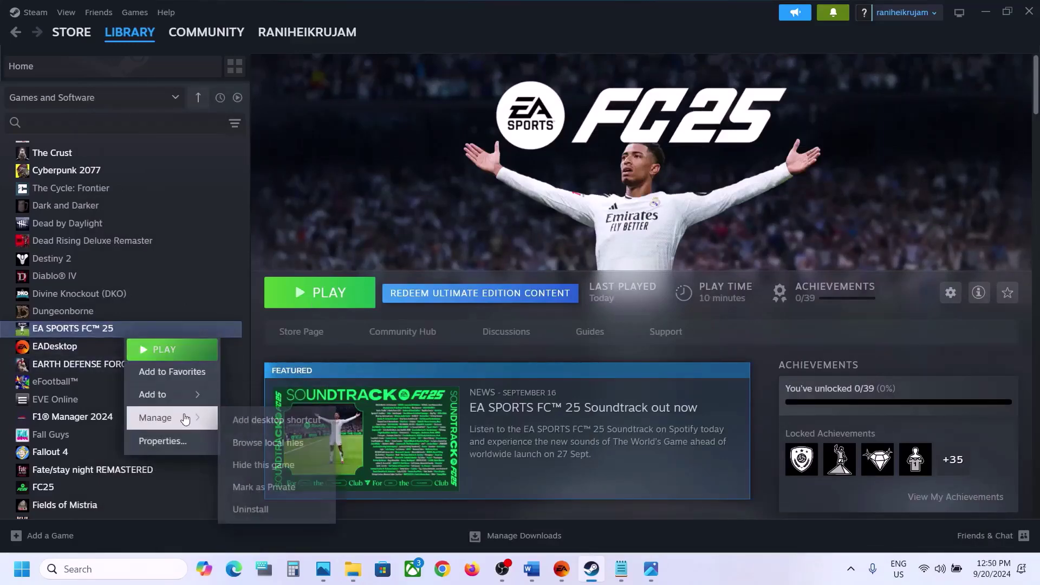
click(283, 441)
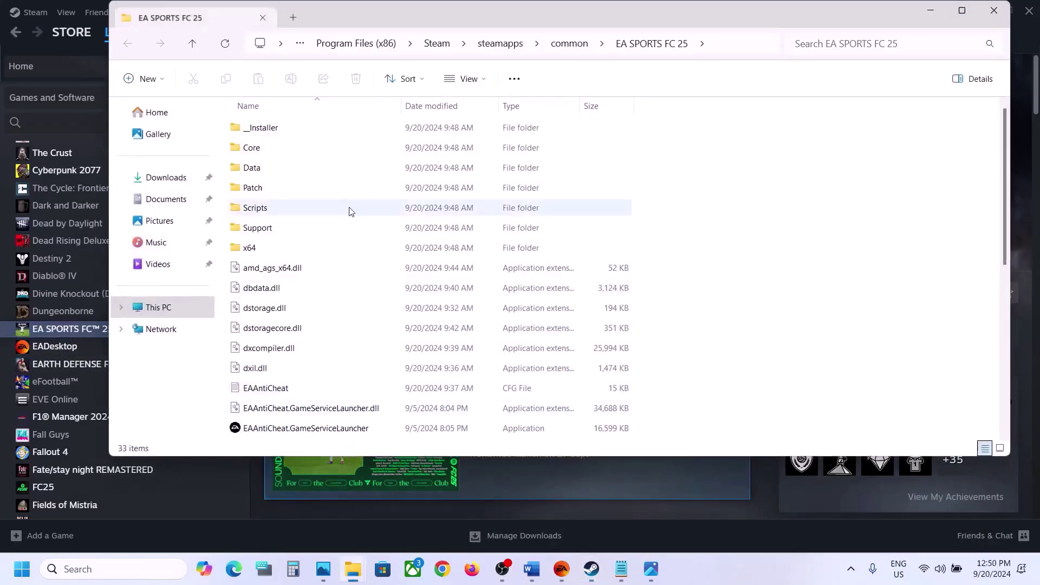
double_click(283, 132)
double_click(279, 148)
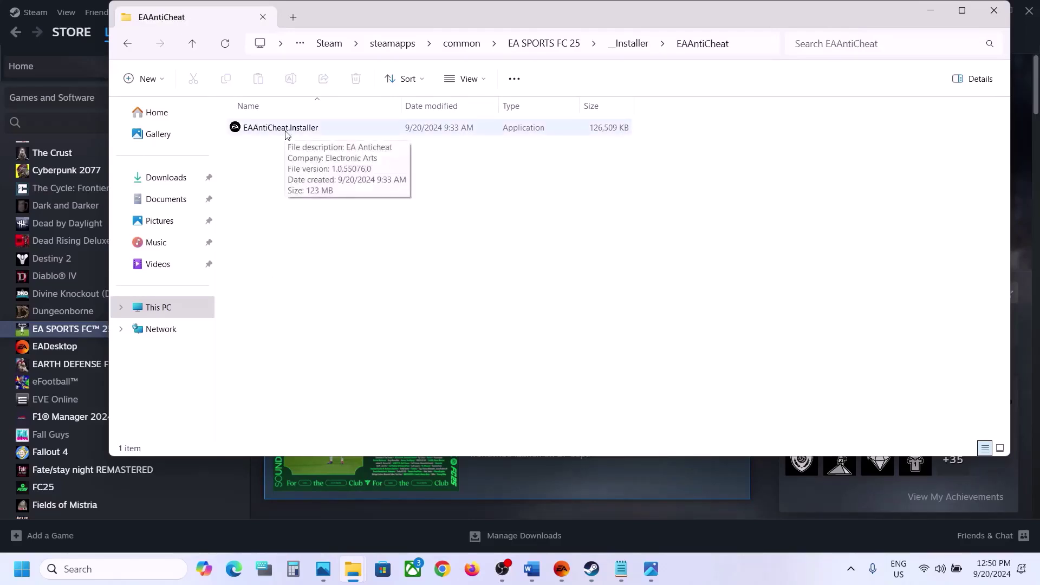
right_click(276, 134)
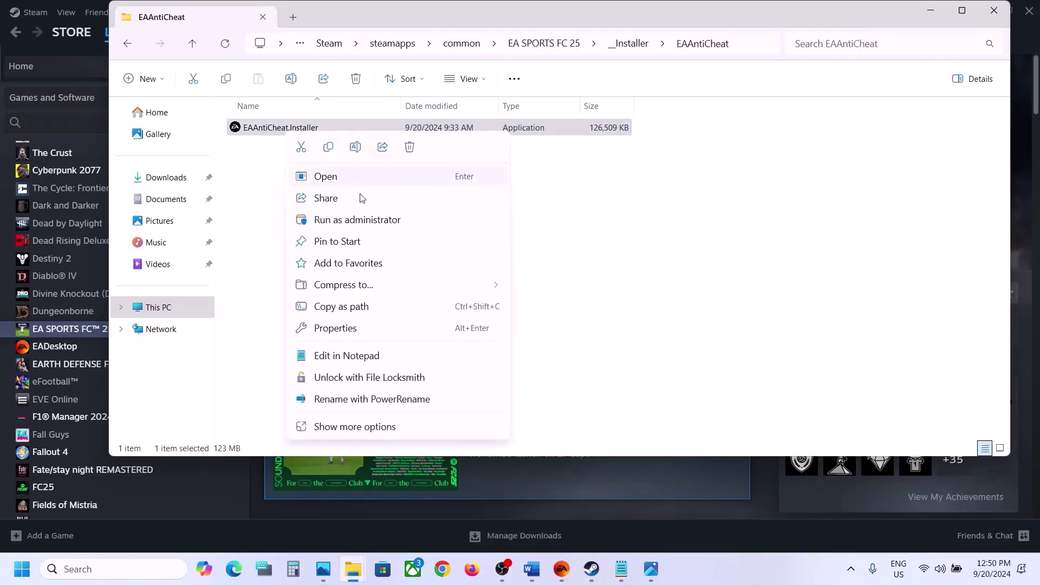
click(345, 220)
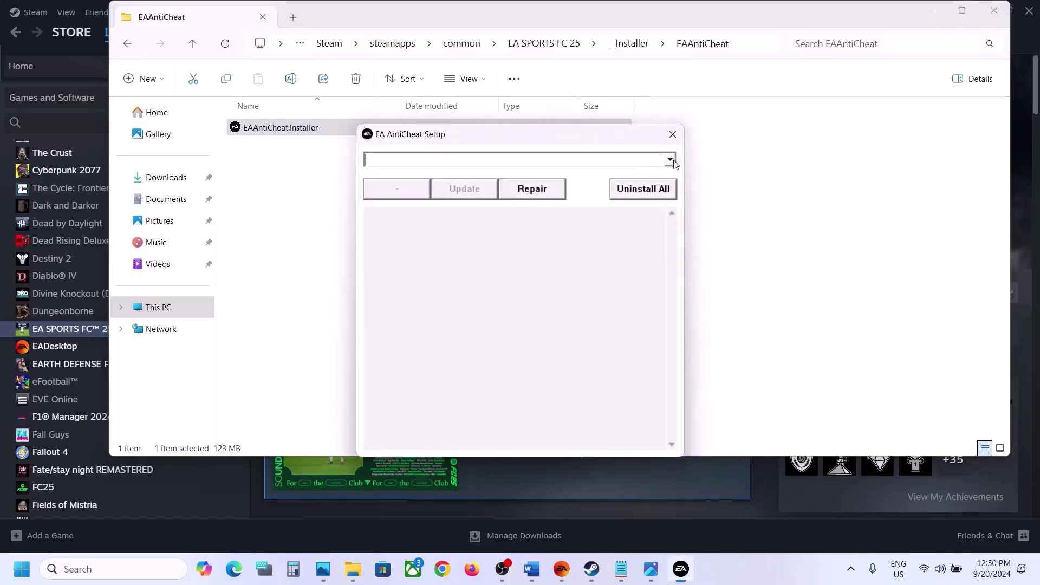
Select the installed FC 24 entry in EA AntiCheat Setup and run the update.
click(671, 160)
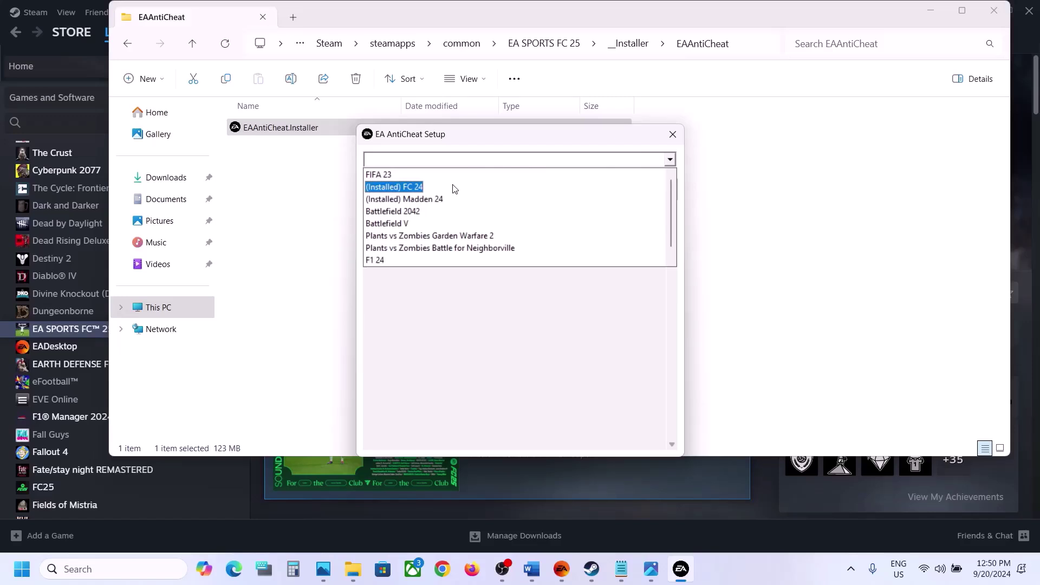
click(402, 188)
click(480, 193)
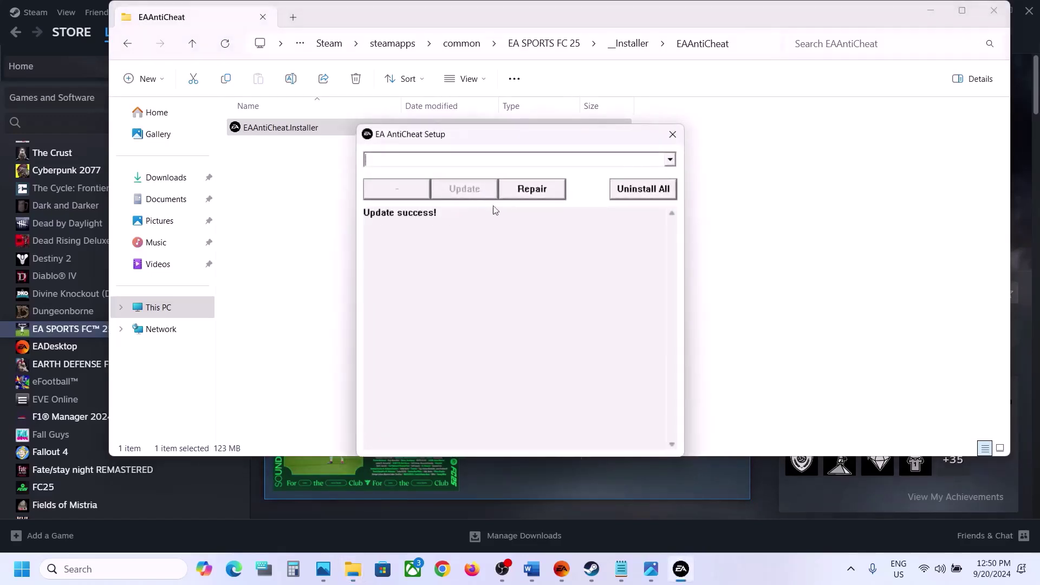
Select the installed FC 25 entry in EA AntiCheat Setup and update its anti-cheat.
click(670, 161)
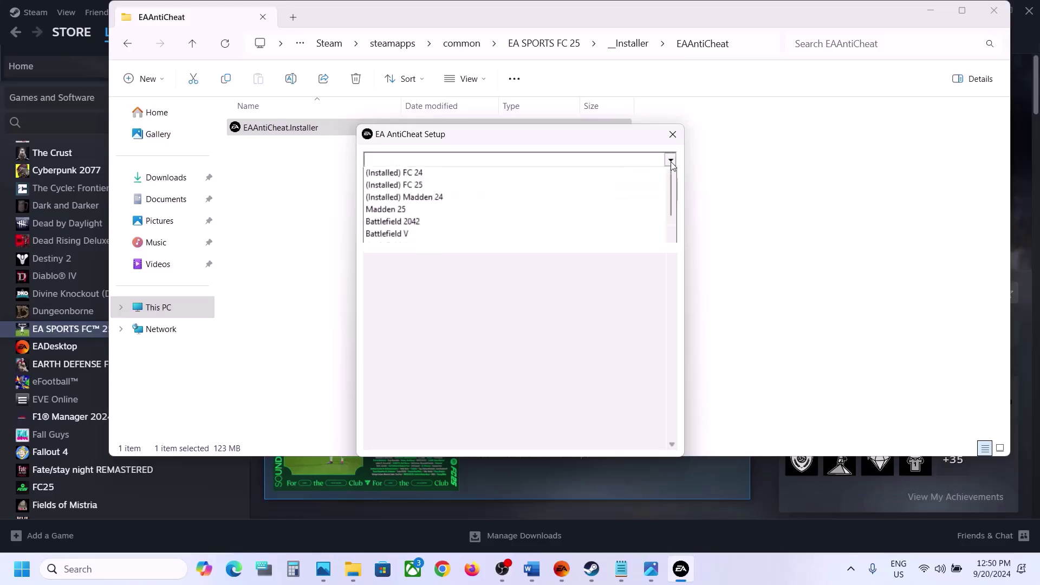
click(418, 200)
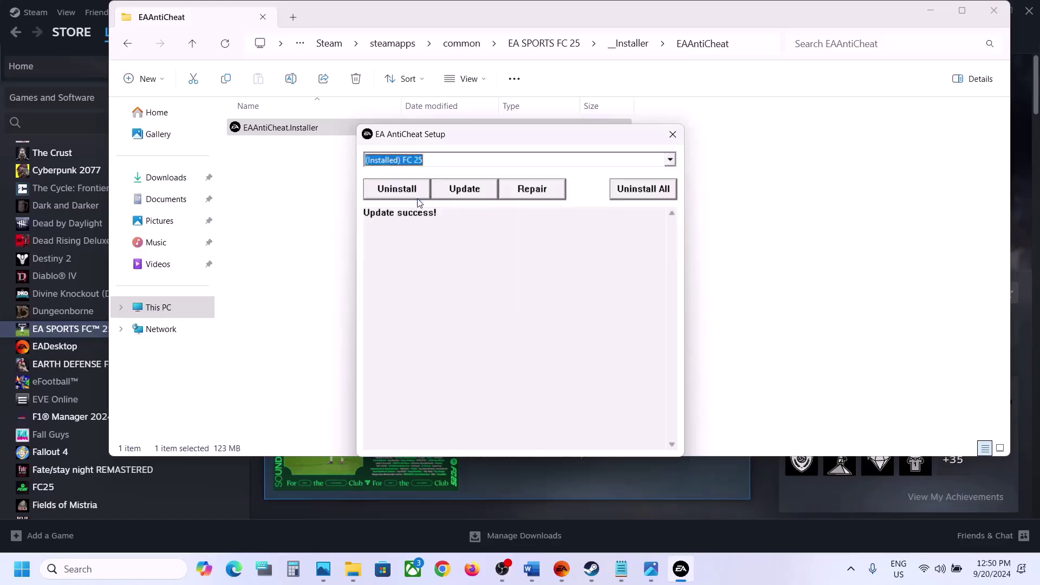
click(501, 269)
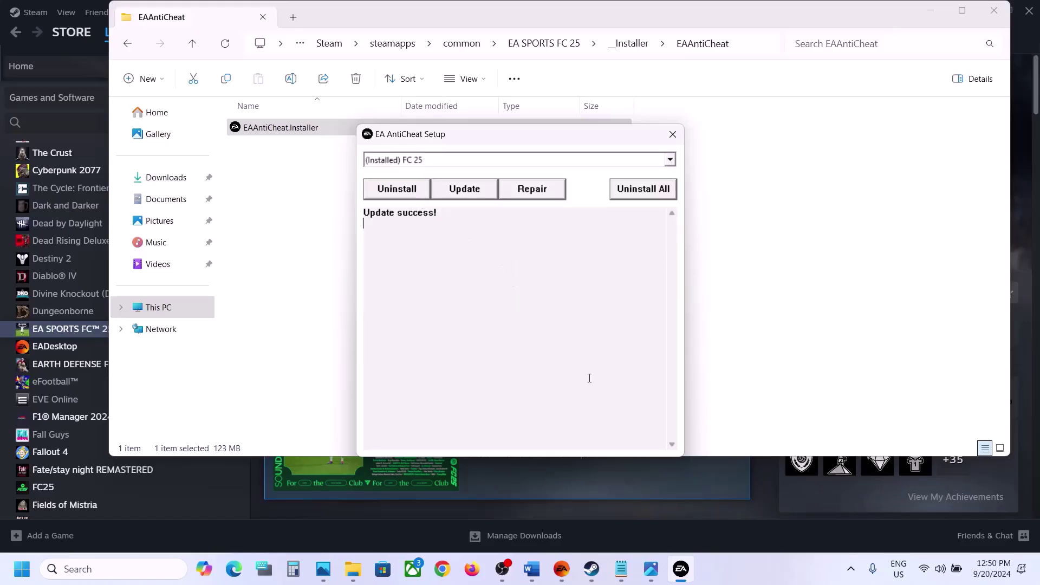
click(530, 574)
click(530, 573)
click(458, 191)
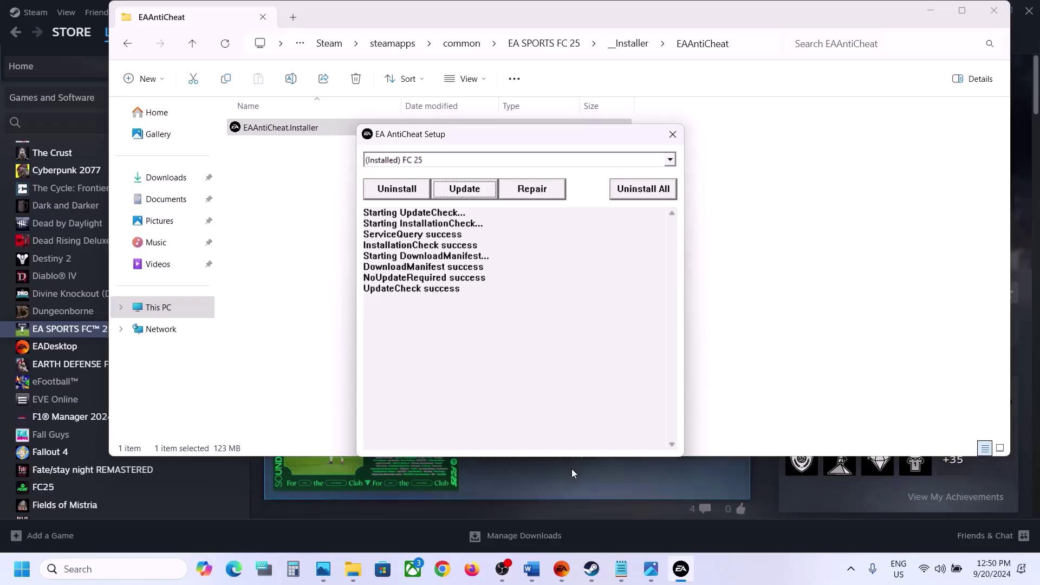
Check Step 3 in the Word document, and start the EA AntiCheat repair for the installed FC 25 entry.
click(531, 569)
scroll(341, 357, down, 4)
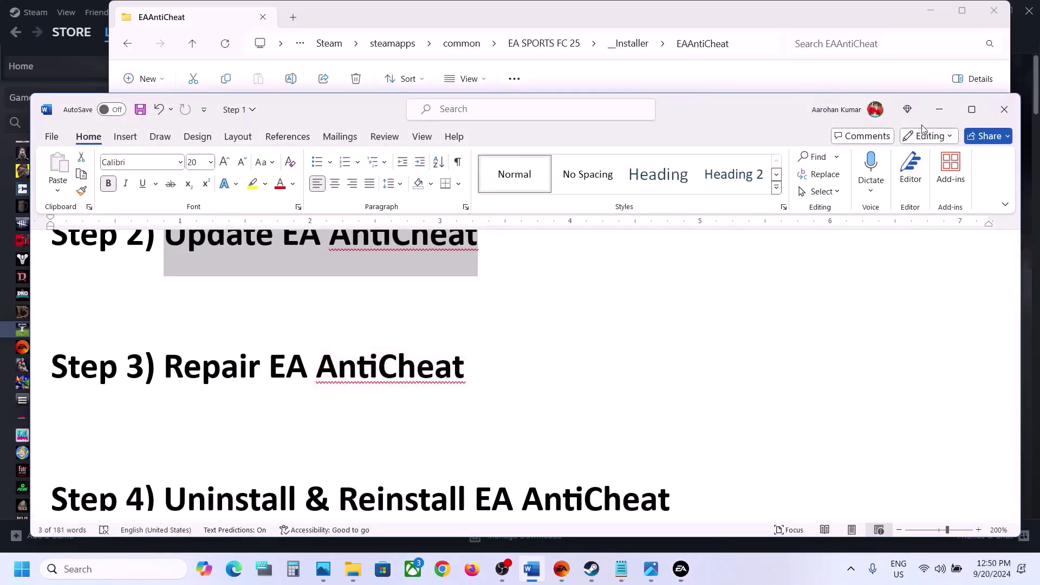
click(939, 109)
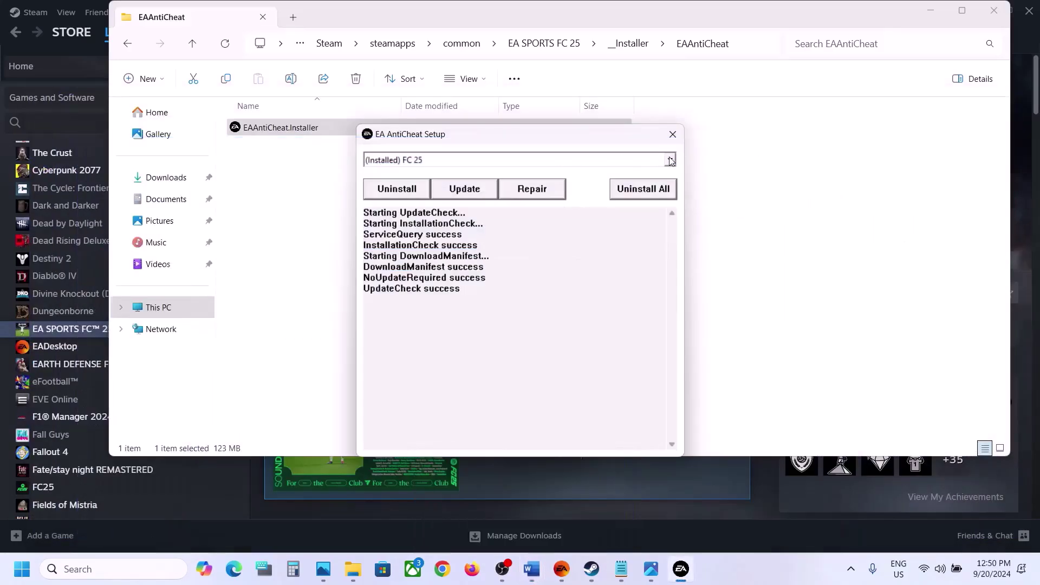
click(670, 160)
click(416, 174)
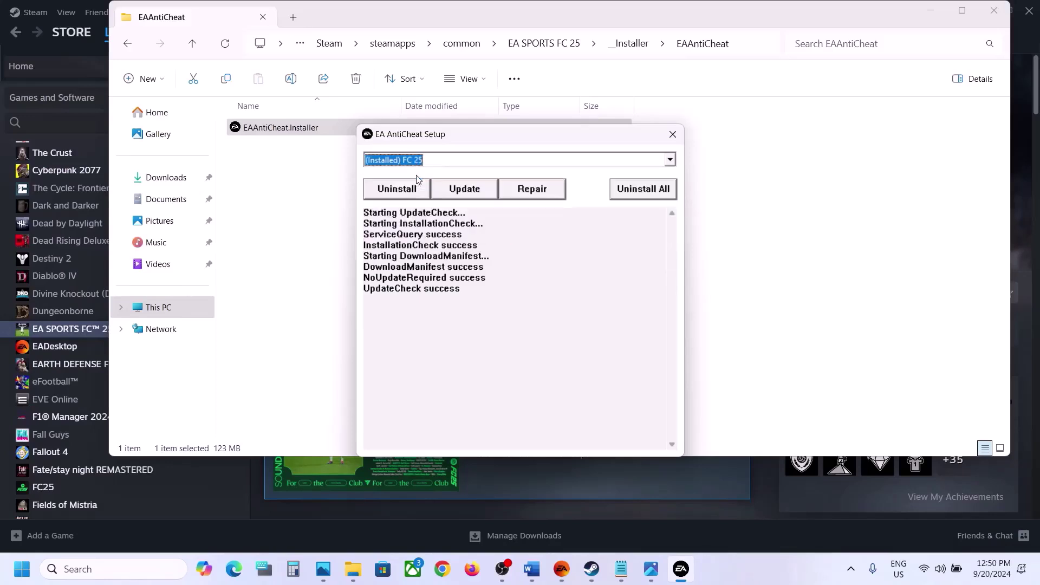
click(547, 194)
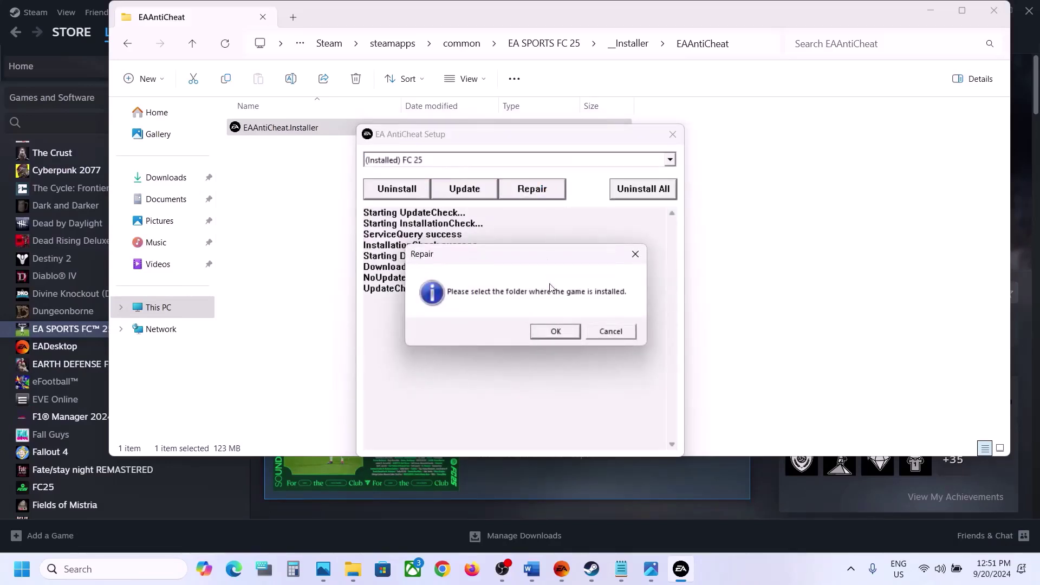
click(556, 331)
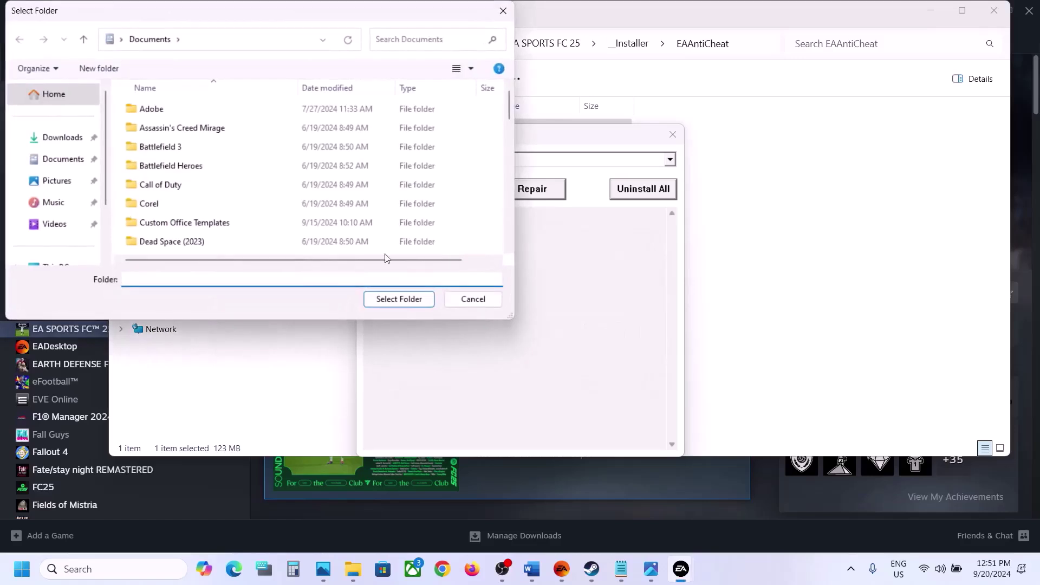
Browse to C:\Program Files (x86)\Steam\steamapps\common and select the EA SPORTS FC 25 folder for the repair.
scroll(76, 214, down, 1)
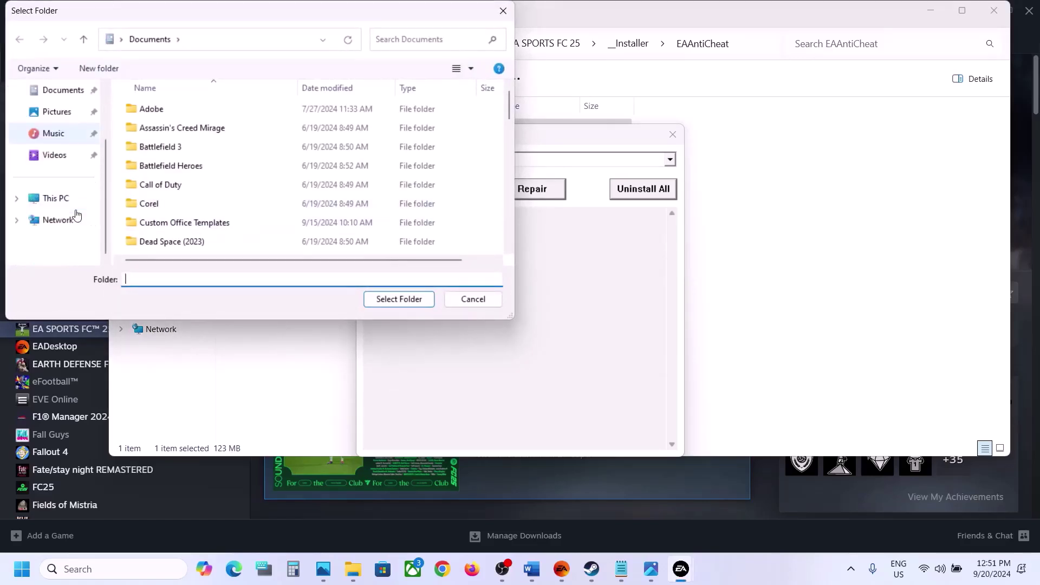
click(69, 199)
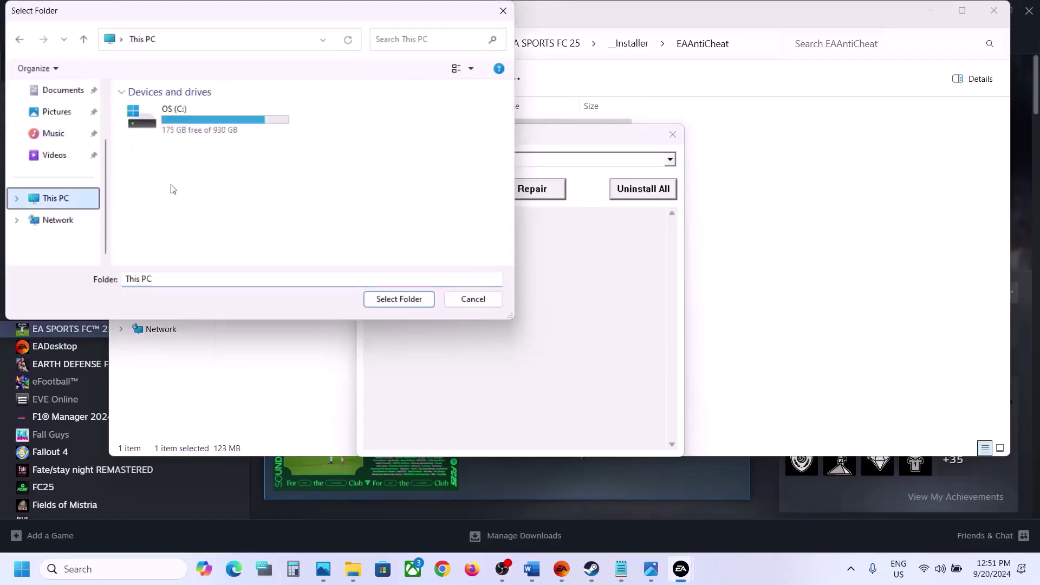
double_click(213, 126)
scroll(206, 168, down, 3)
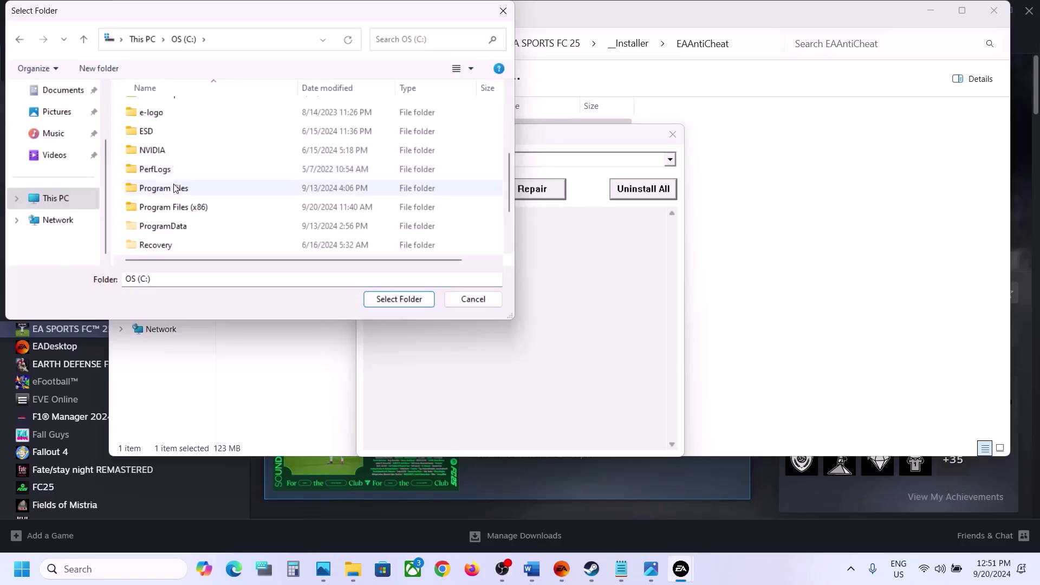
click(174, 188)
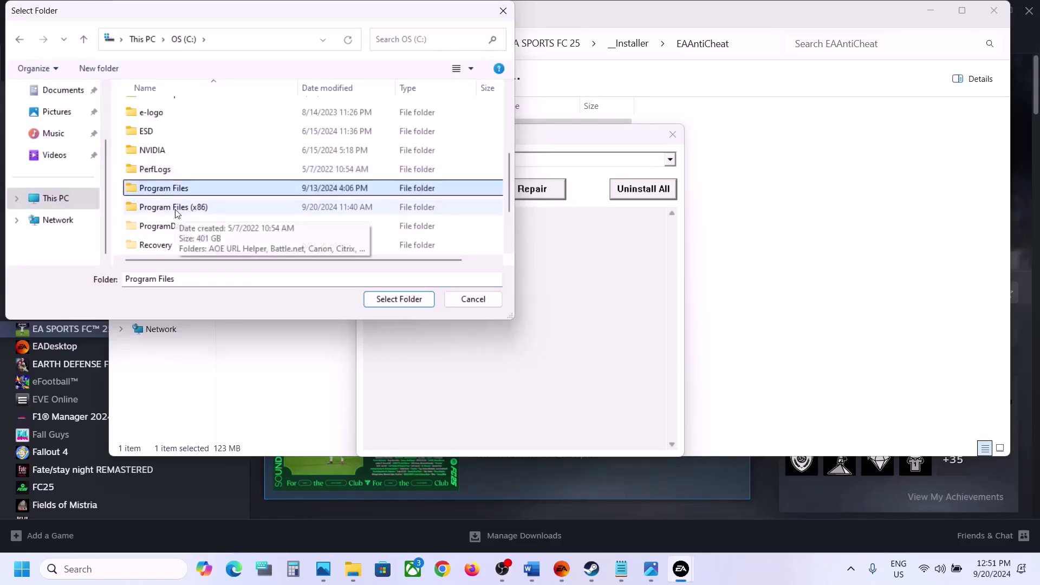
double_click(176, 207)
scroll(176, 213, down, 5)
scroll(174, 213, down, 2)
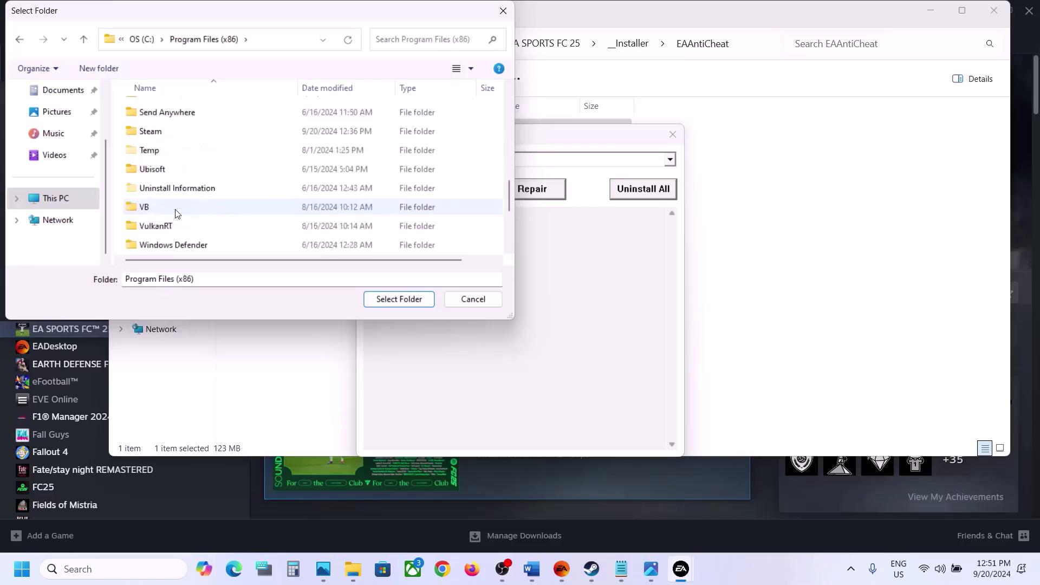
double_click(159, 135)
scroll(161, 139, down, 3)
scroll(173, 157, down, 1)
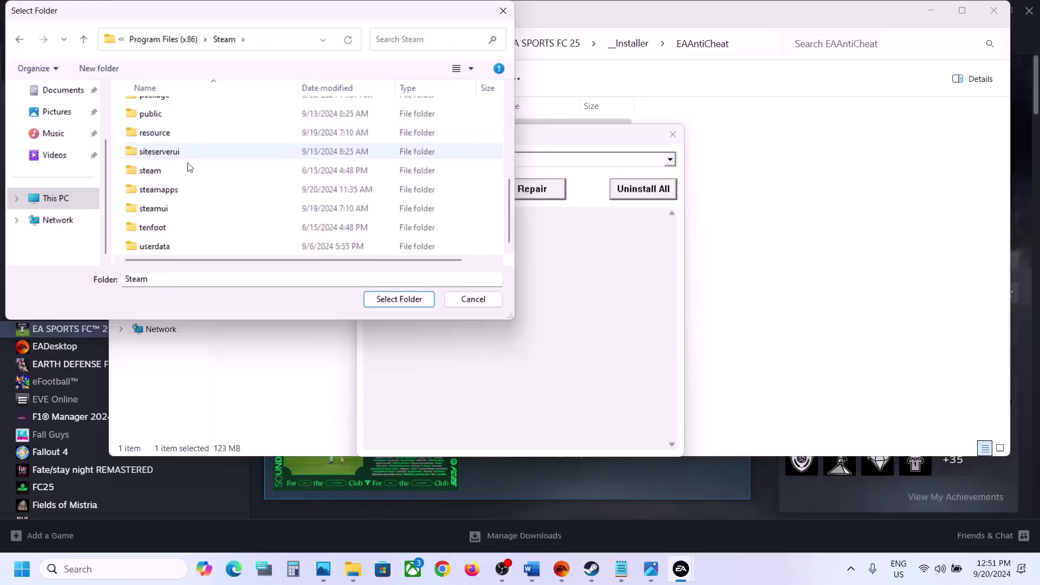
double_click(182, 188)
double_click(167, 108)
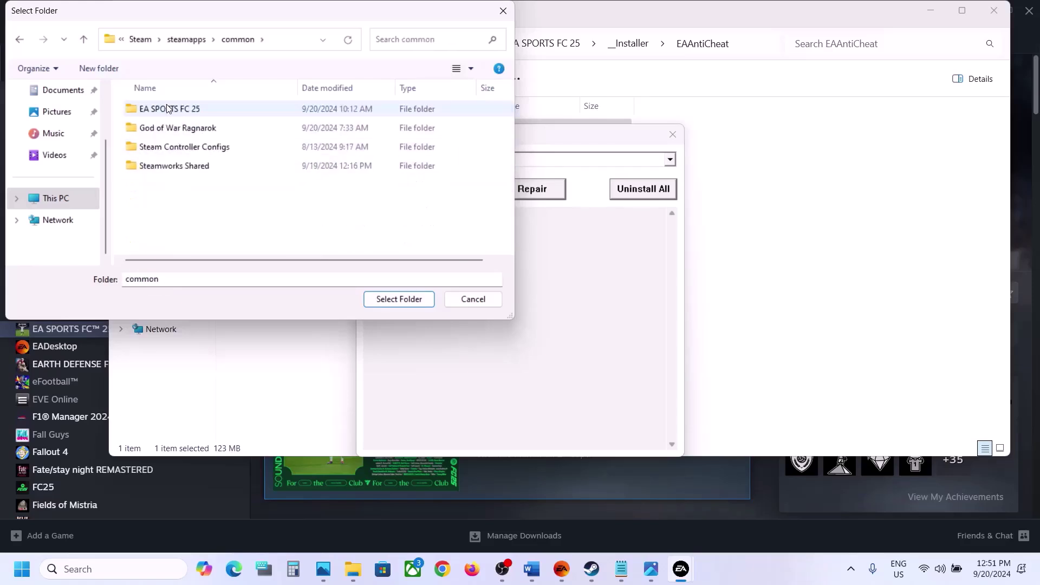
click(205, 110)
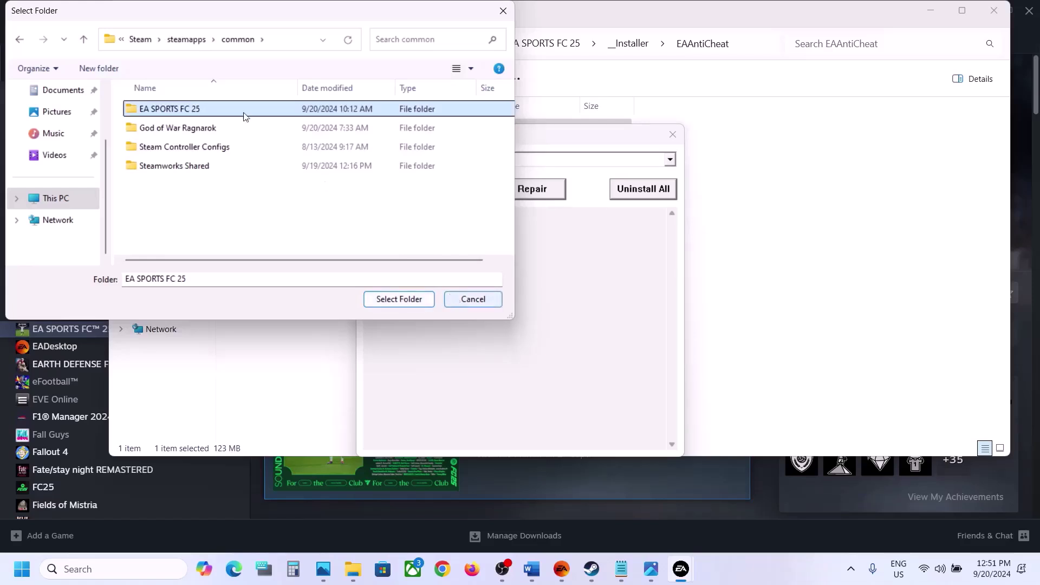
Choose the EA SPORTS FC 25 folder in C:\Program Files\EA Games to run the anti-cheat repair, and check the log's final line.
click(86, 36)
click(86, 36)
click(86, 36)
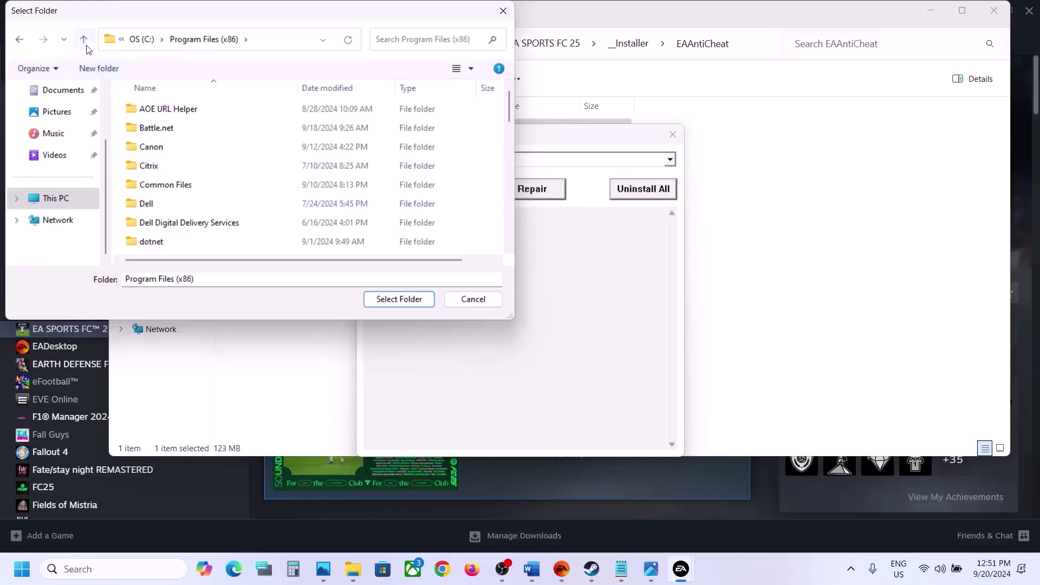
click(83, 39)
scroll(157, 182, down, 2)
scroll(161, 186, down, 1)
double_click(195, 189)
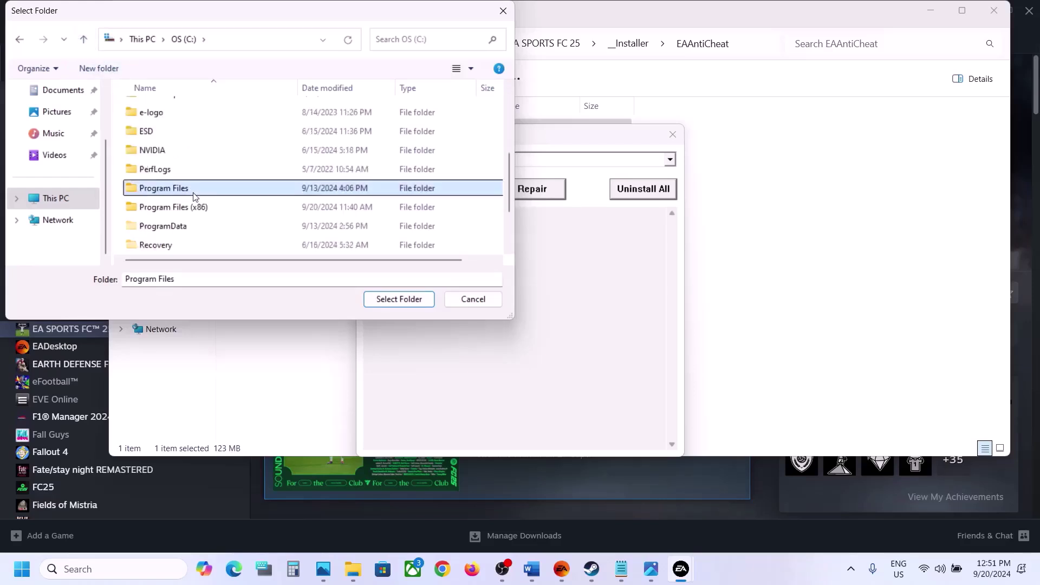
scroll(193, 186, down, 1)
double_click(148, 207)
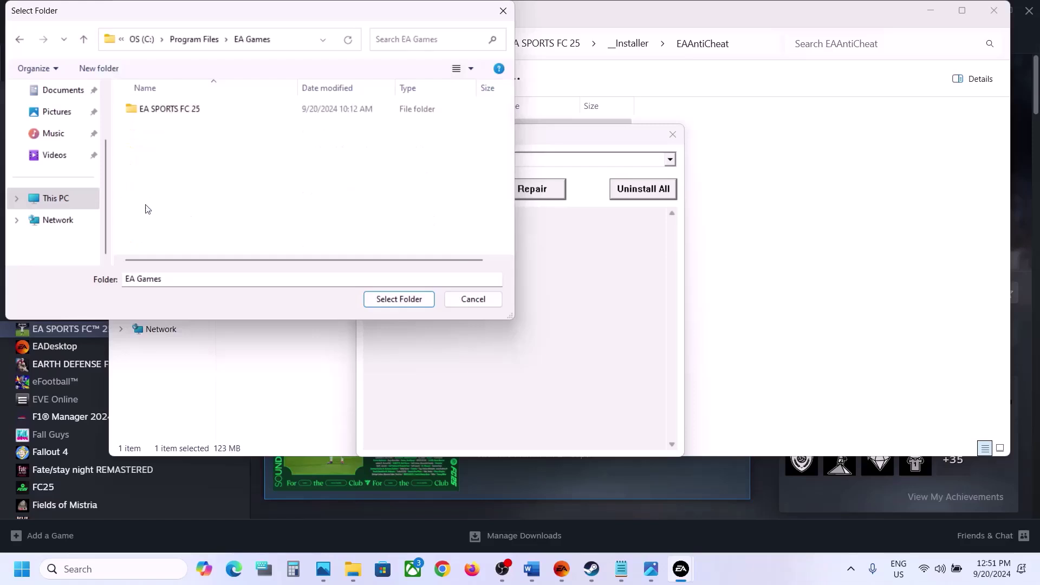
click(195, 110)
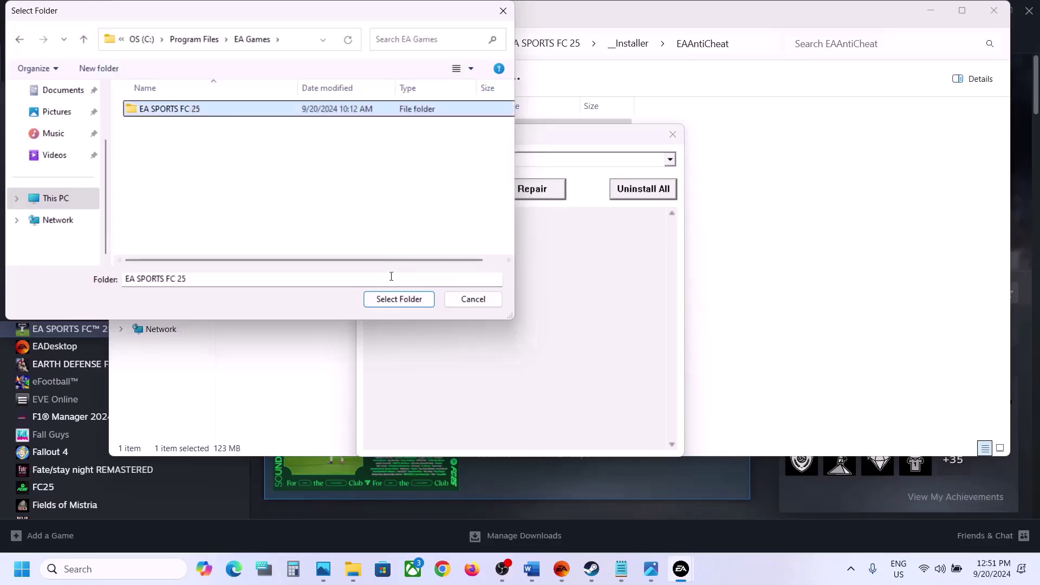
click(392, 298)
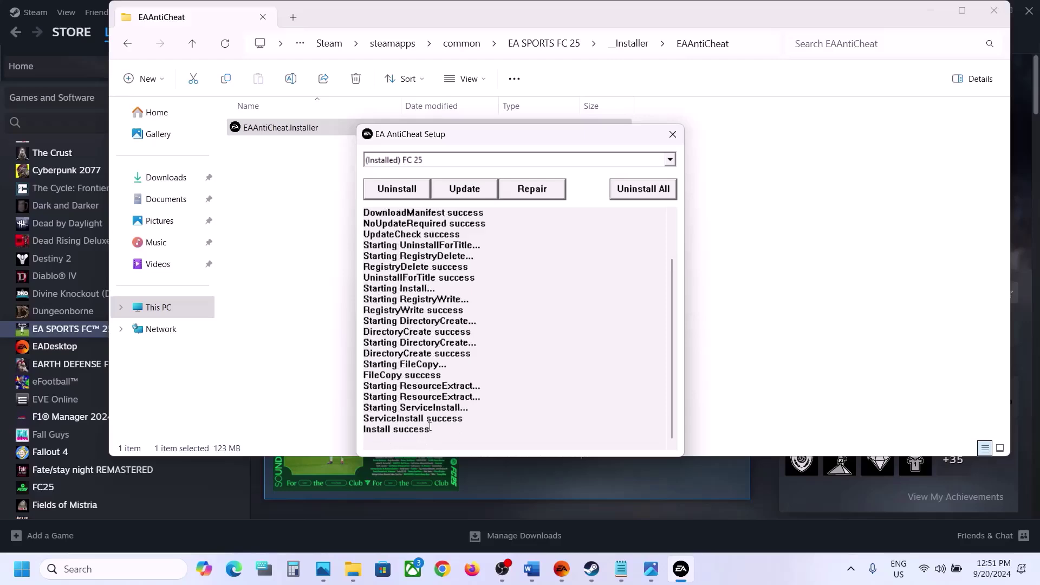
drag(383, 435, 363, 430)
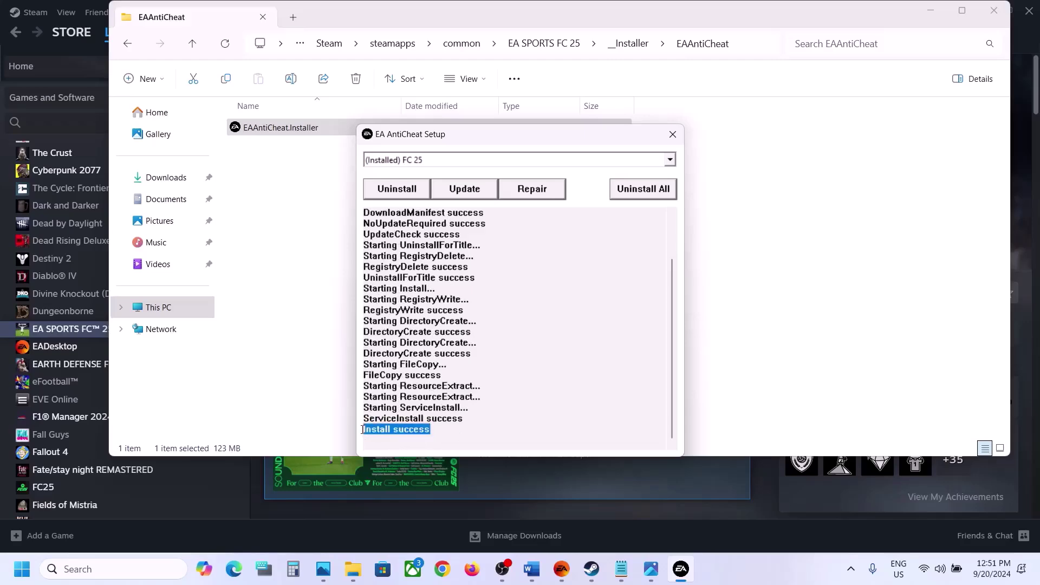
click(565, 322)
Read Step 4 on uninstalling and reinstalling EA AntiCheat in the Word document, and return to EA AntiCheat Setup.
click(531, 568)
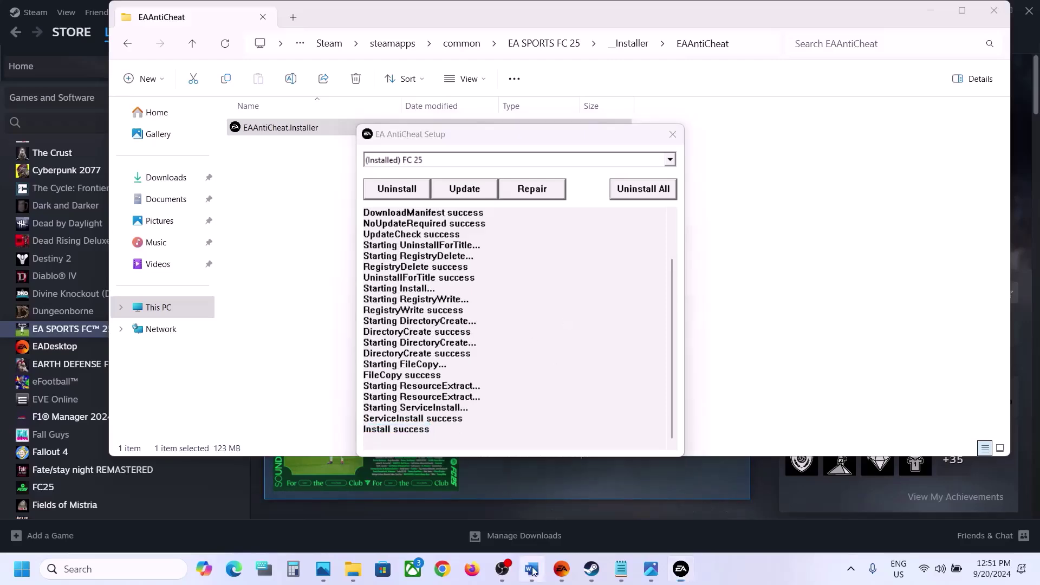
scroll(441, 384, down, 2)
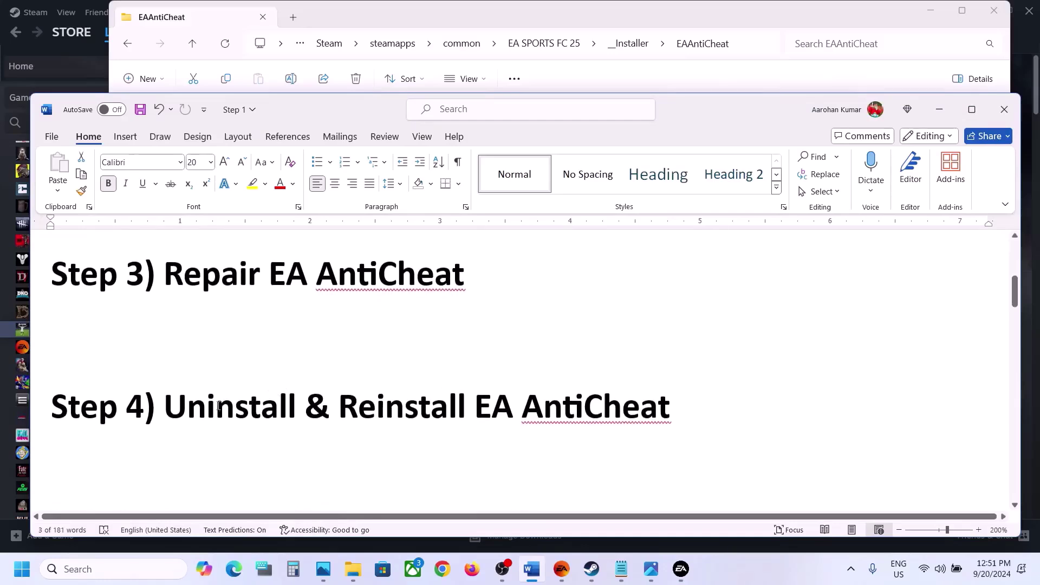
drag(208, 407, 547, 413)
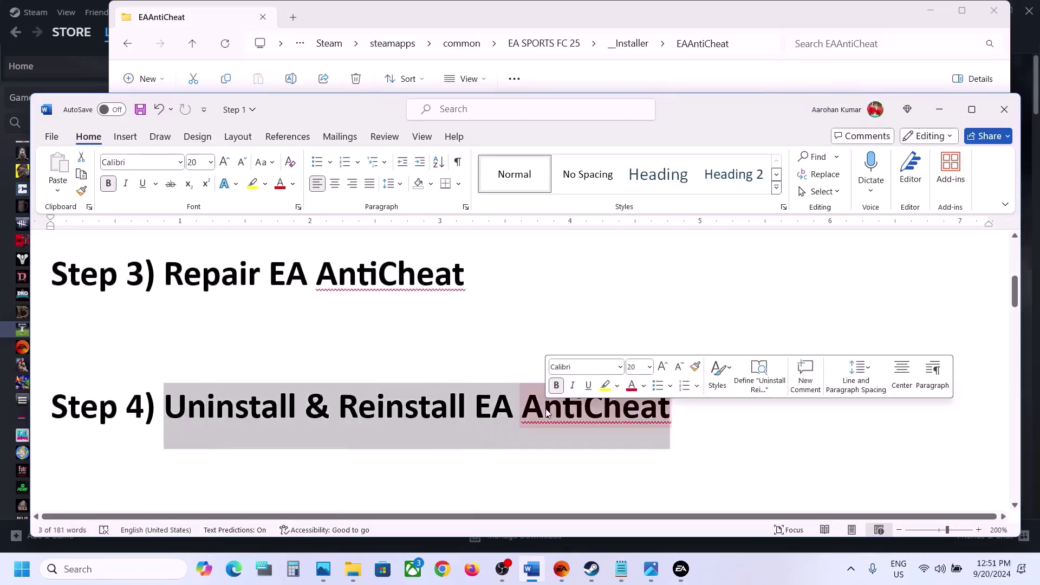
click(939, 111)
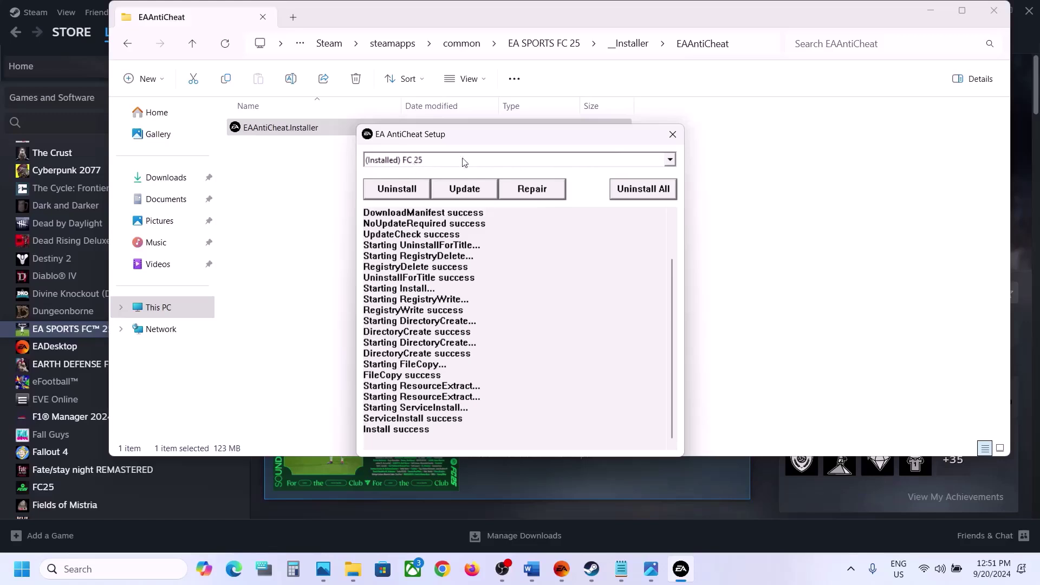
Uninstall and reinstall the anti-cheat for the FC 25 entry in EA AntiCheat Setup, and check the log's final line.
click(502, 163)
click(426, 171)
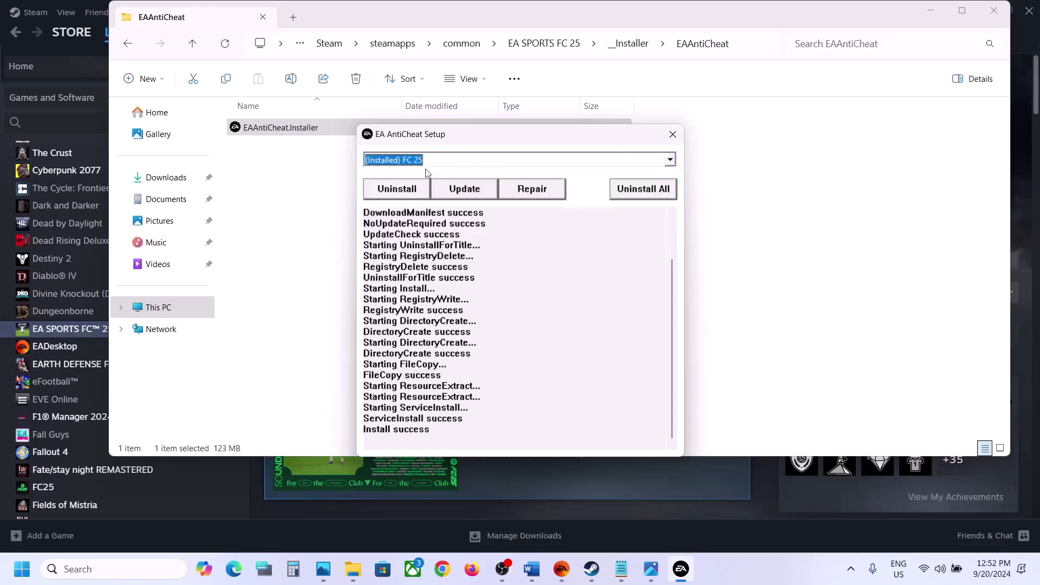
click(431, 162)
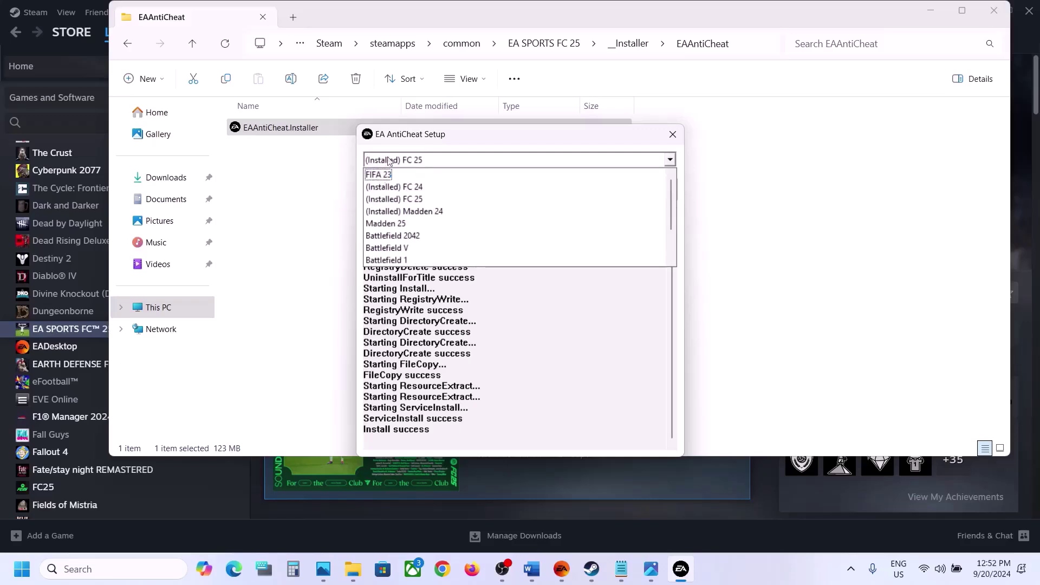
click(398, 141)
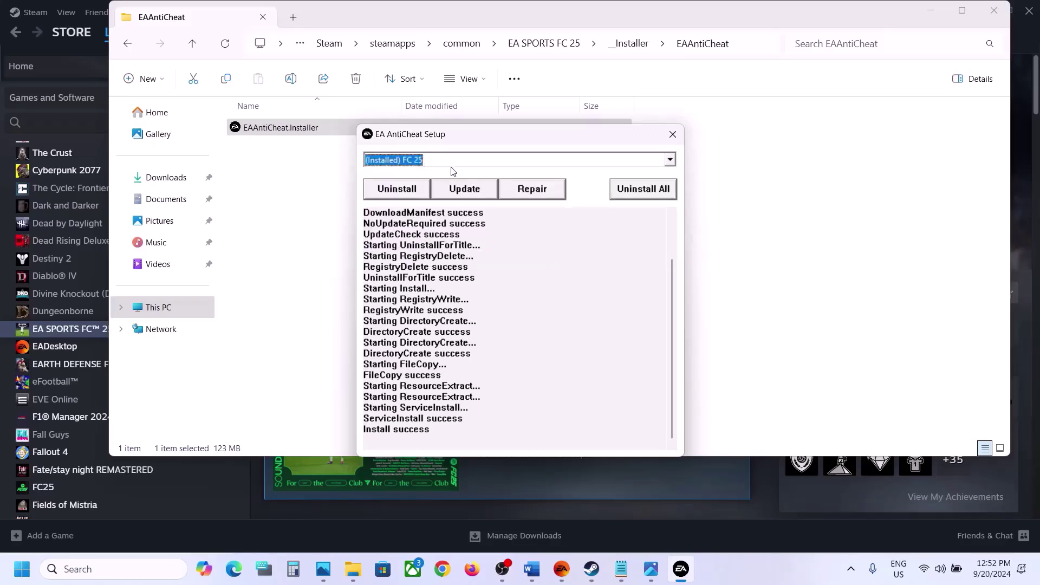
click(408, 189)
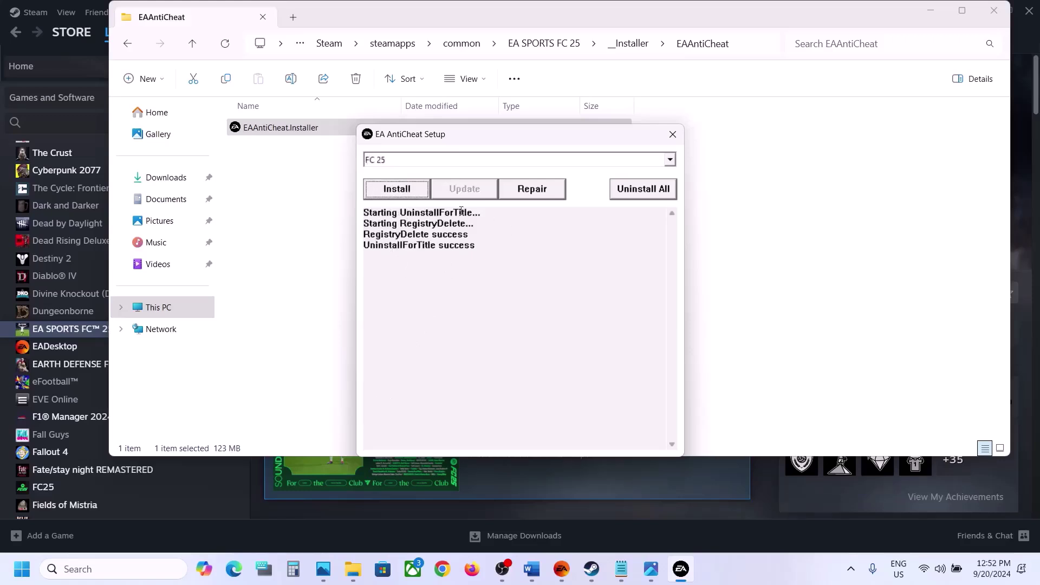
click(400, 189)
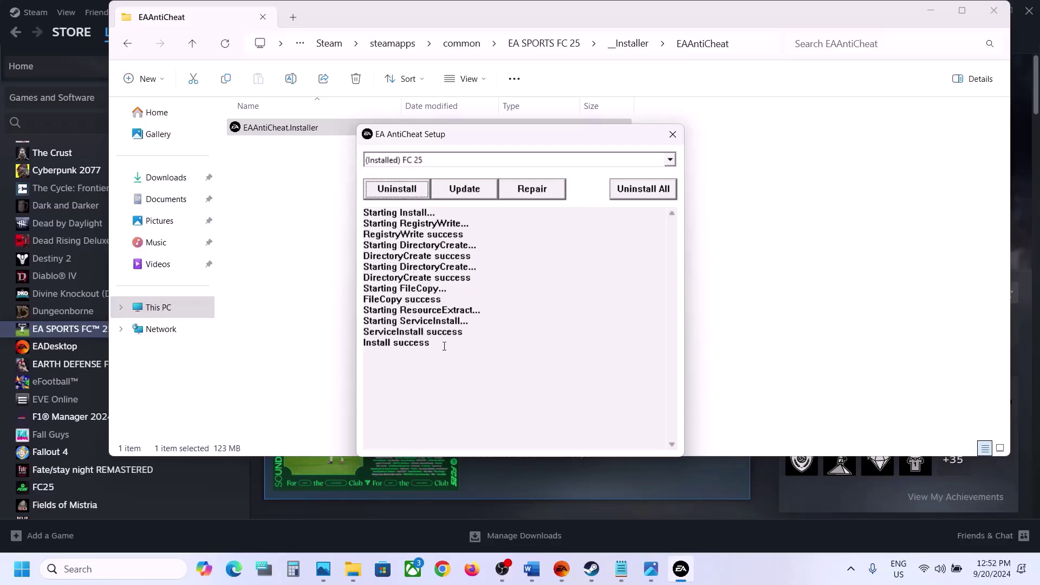
drag(444, 346, 365, 343)
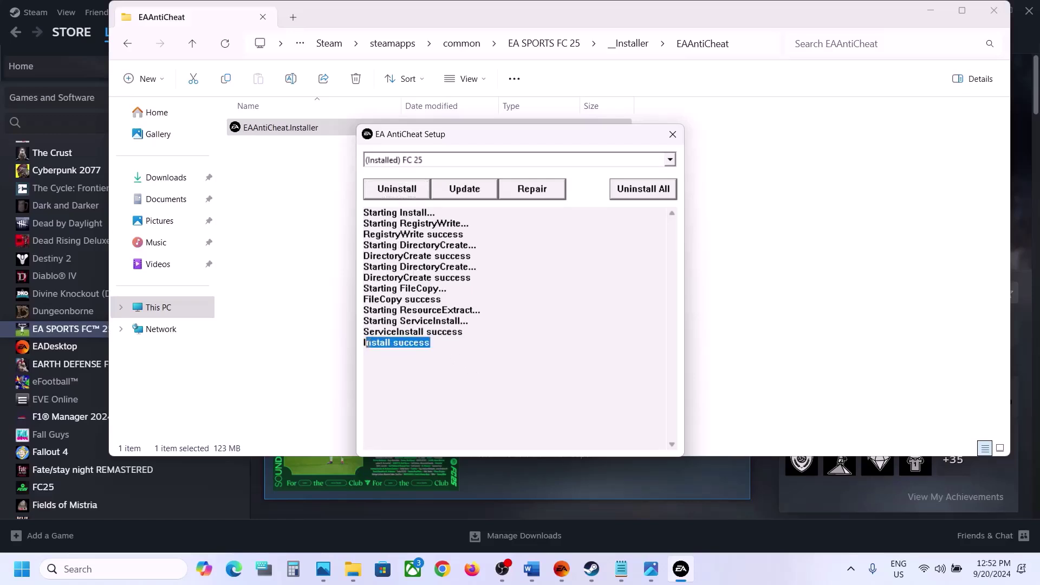
Select the installed FC 25 entry again and uninstall its anti-cheat.
click(670, 160)
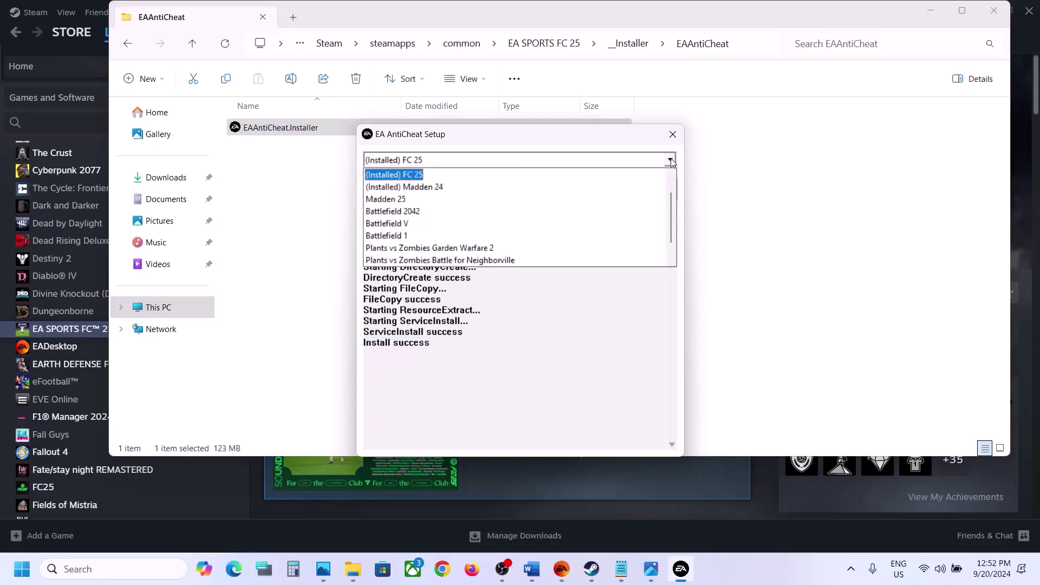
click(407, 176)
click(404, 189)
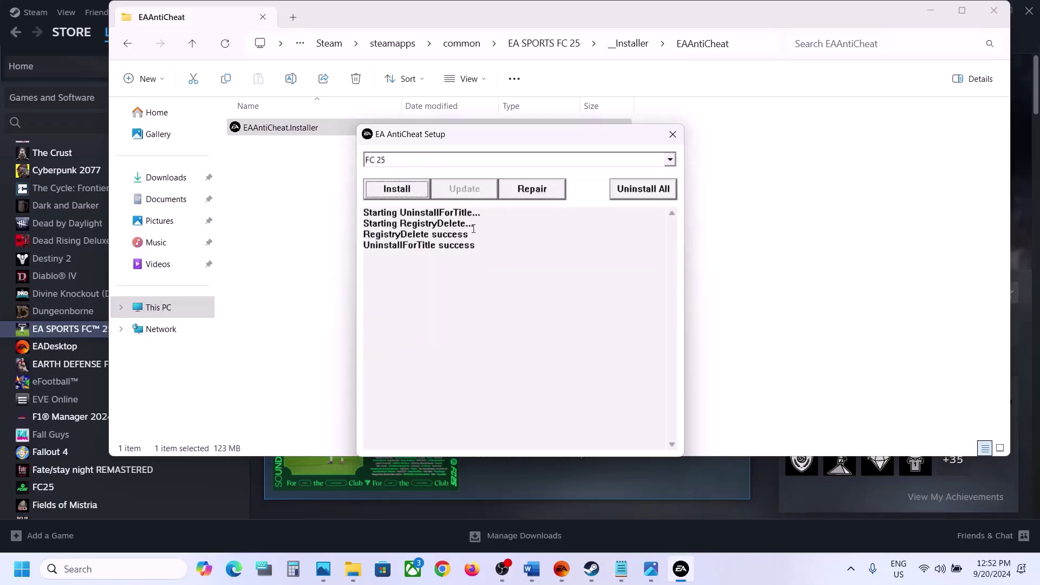
Close EA AntiCheat Setup and the EAAntiCheat folder window, and launch EA SPORTS FC 25 from Steam.
click(672, 134)
click(993, 14)
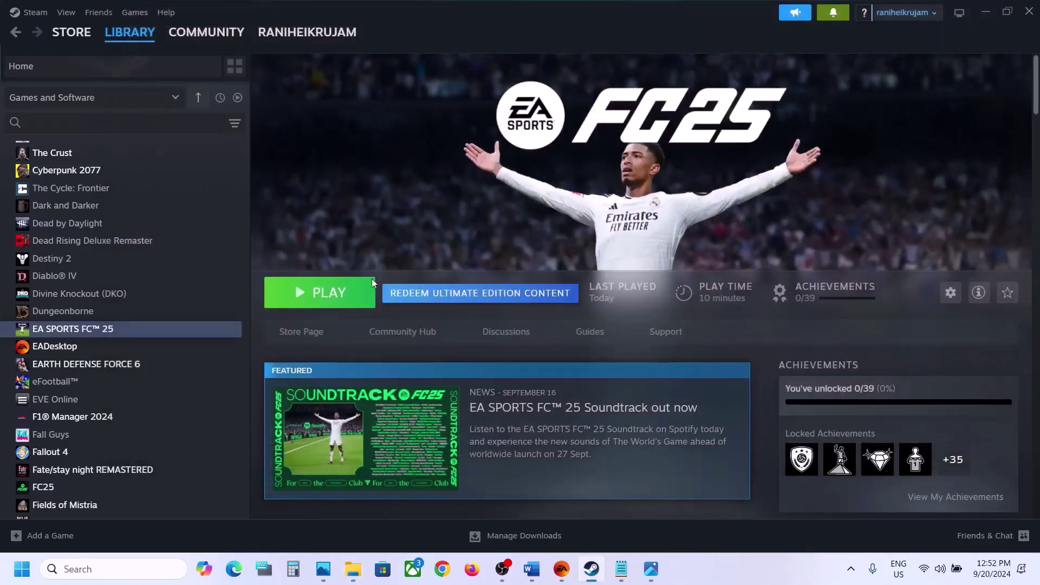
click(321, 306)
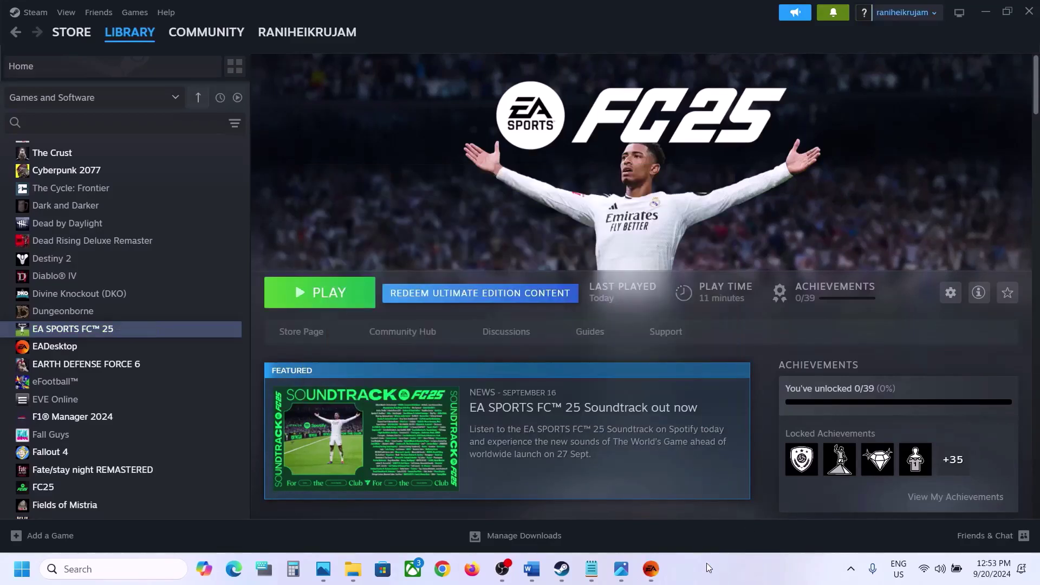
Read Step 5 in the Word document and highlight its instruction to close the EA App and Steam.
click(534, 574)
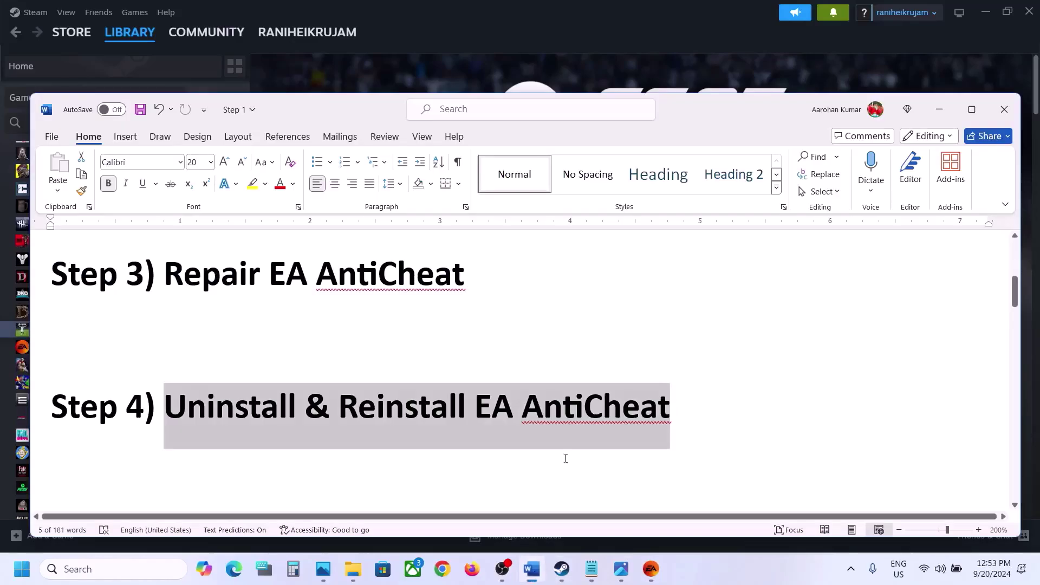
scroll(503, 409, down, 3)
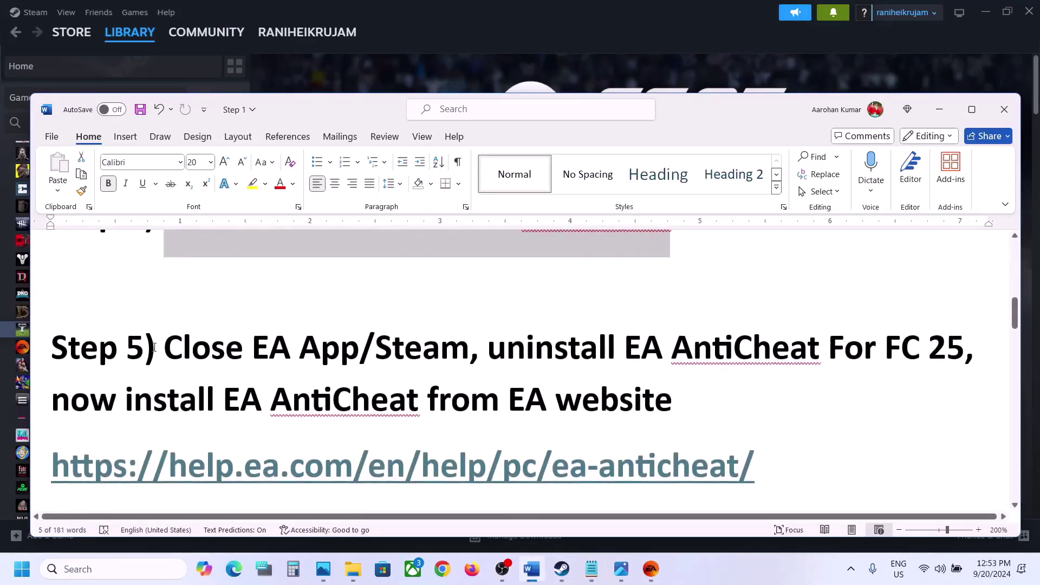
drag(165, 350, 470, 351)
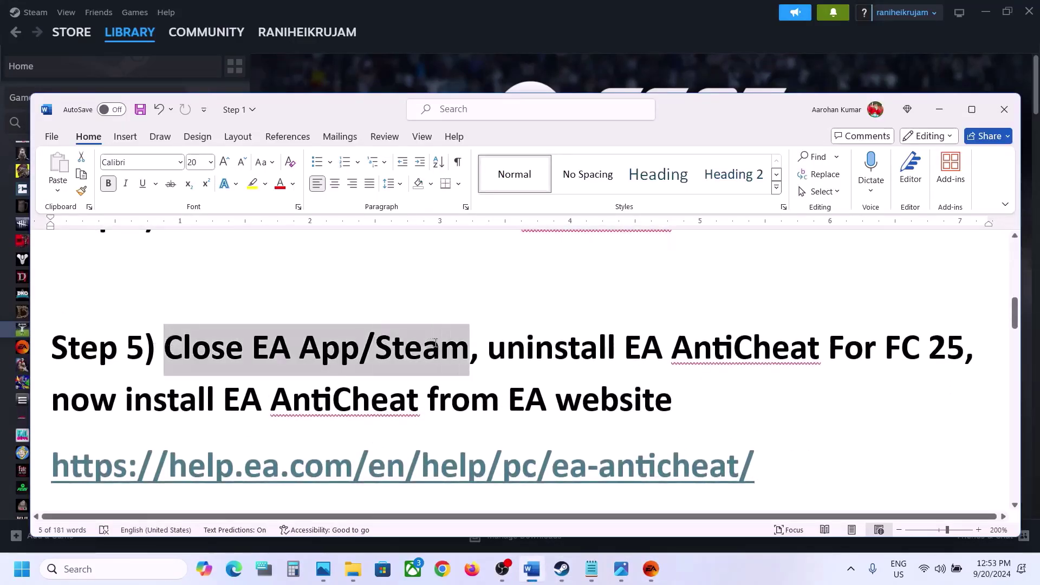
Locate the Exit commands of Steam and the EA app, and return to Step 5 in the Word document.
click(533, 43)
click(33, 12)
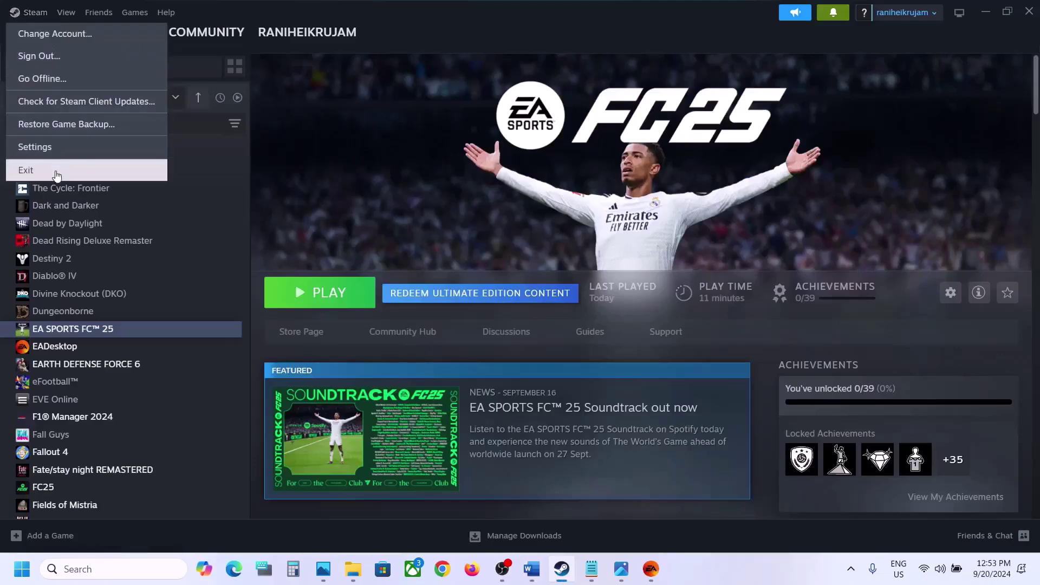
click(43, 175)
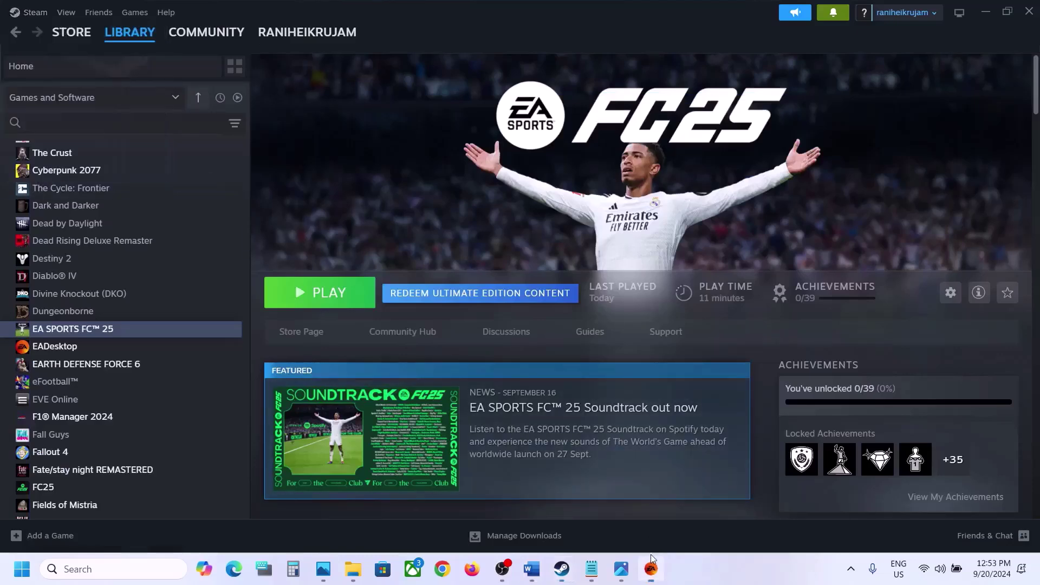
click(14, 13)
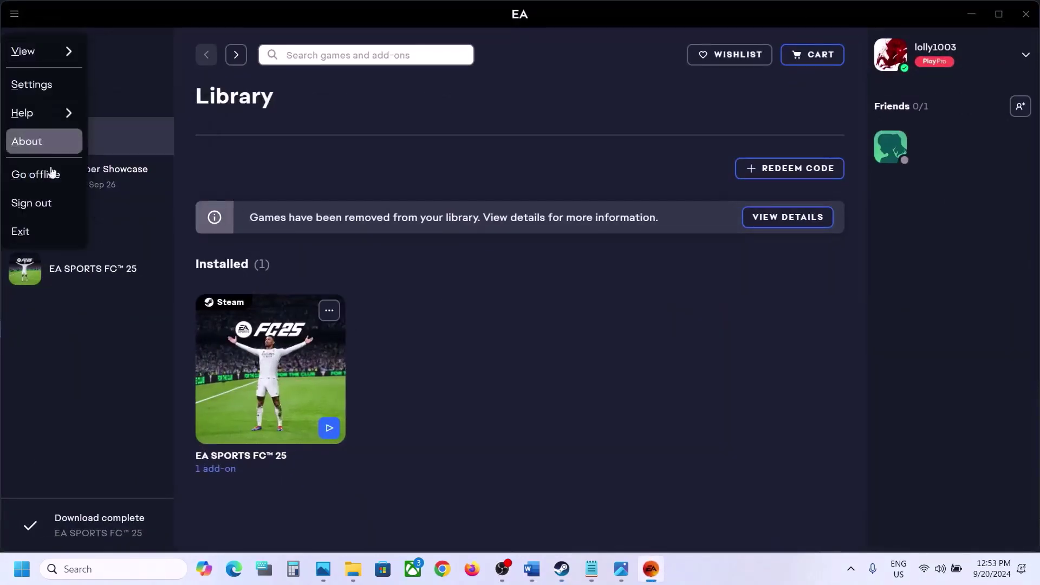
click(536, 575)
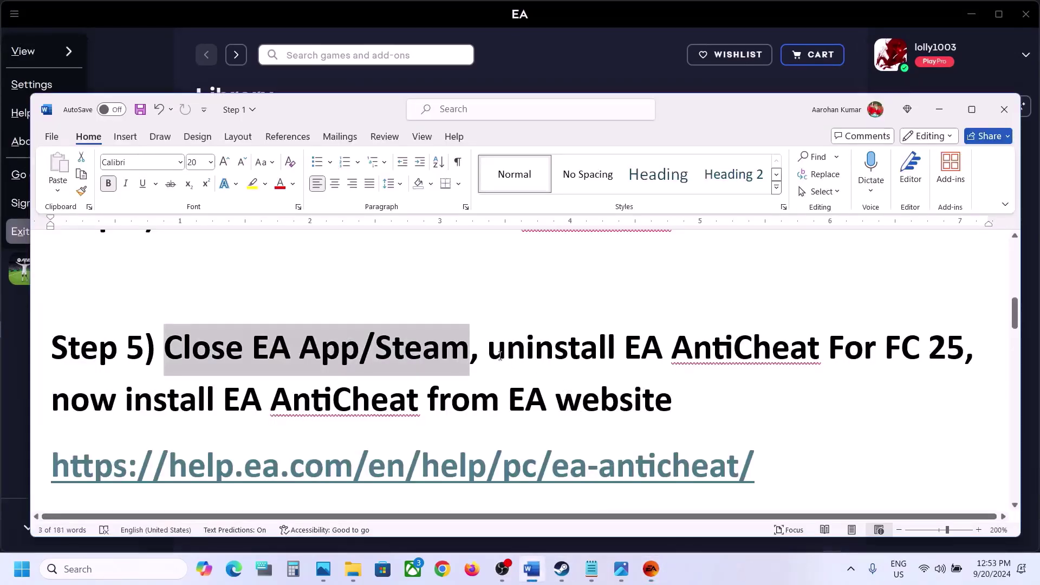
Highlight Step 5's instruction to uninstall EA AntiCheat for FC 25, and update the installed FC 24 entry in EA AntiCheat Setup.
drag(499, 354, 923, 350)
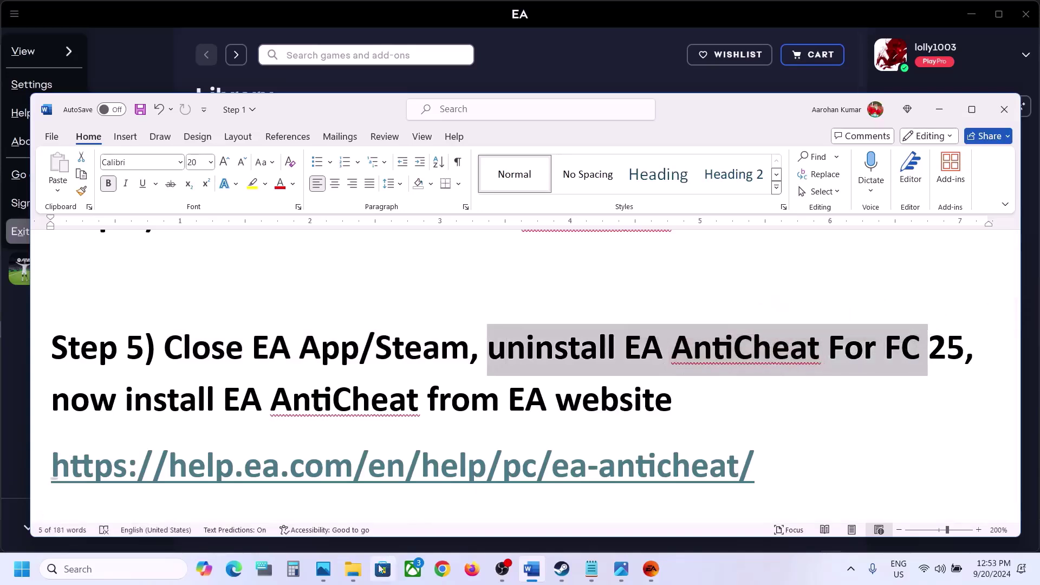
click(359, 574)
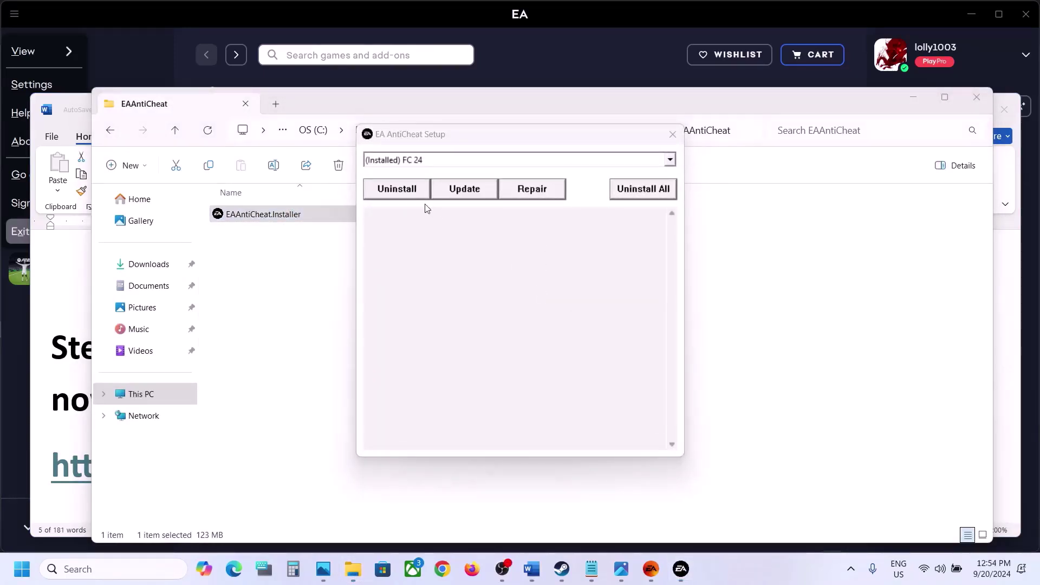
click(464, 187)
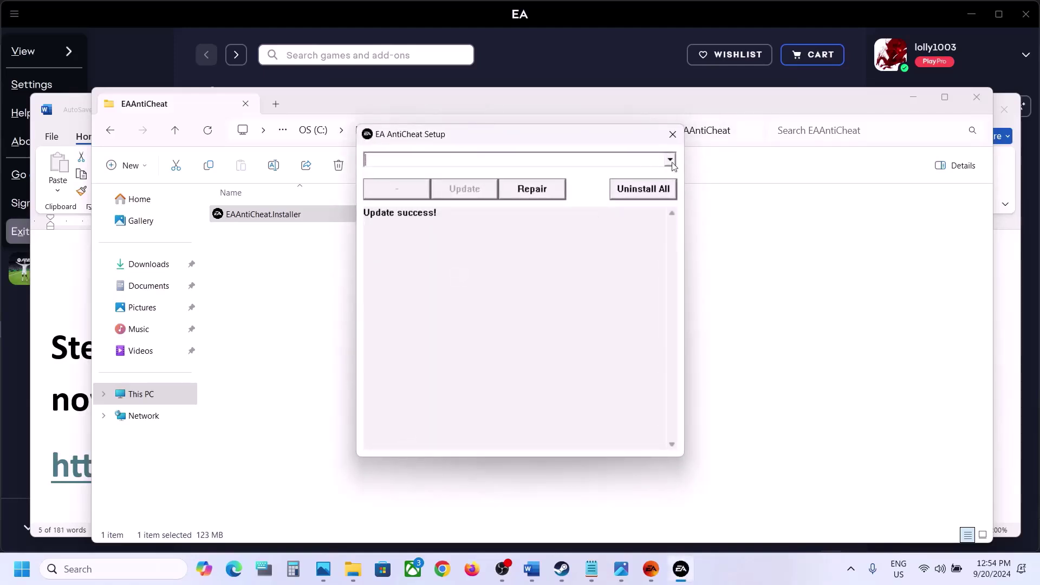
Select the installed FC 25 entry in EA AntiCheat Setup, uninstall its anti-cheat and close the setup window.
click(671, 162)
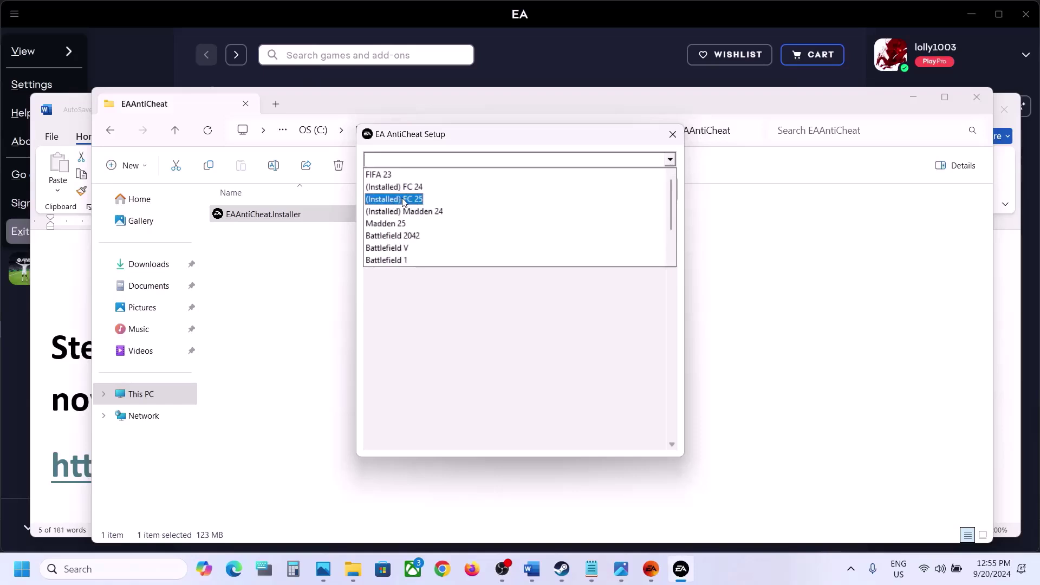
click(402, 199)
click(433, 249)
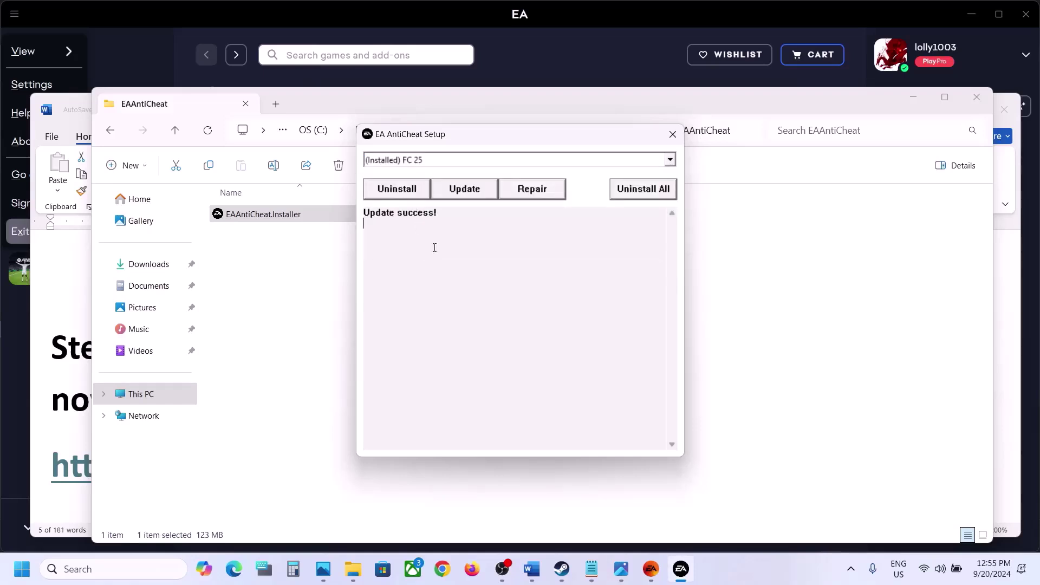
click(397, 190)
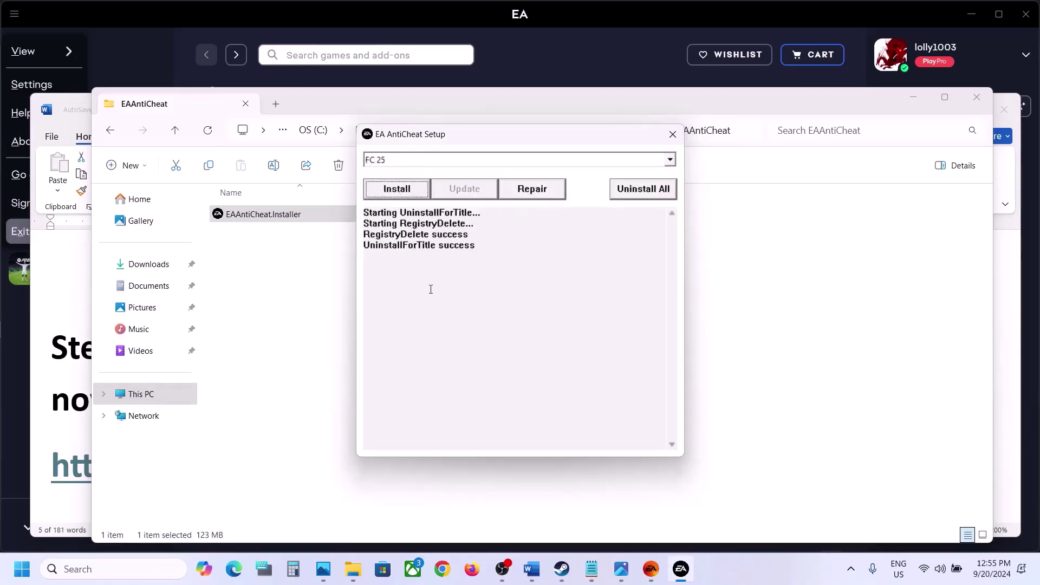
click(672, 135)
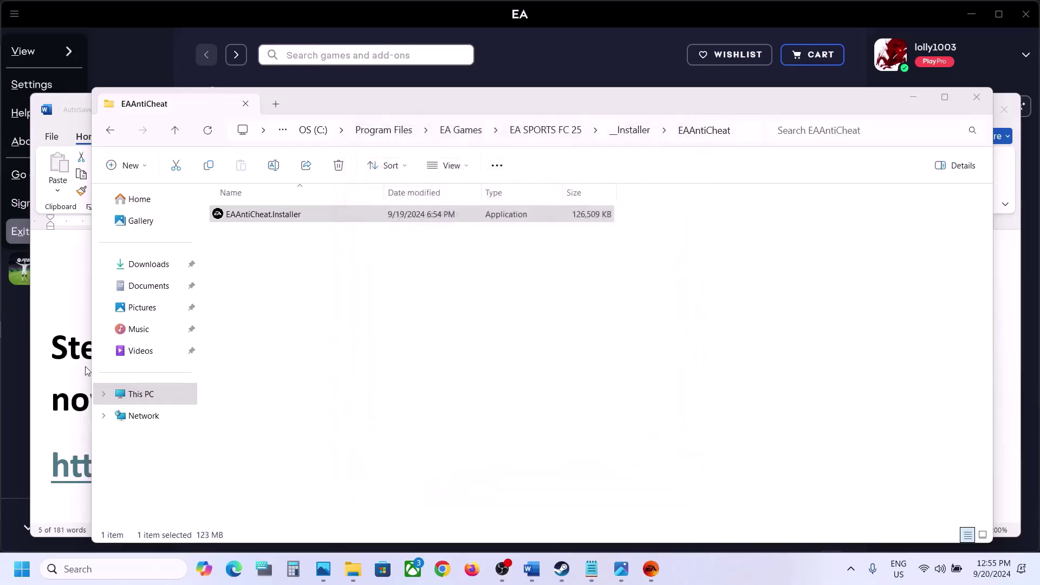
Copy the help.ea.com/en/help/pc/ea-anticheat/ link from Step 5 of the Word document and open it in a maximized Chrome window.
click(85, 366)
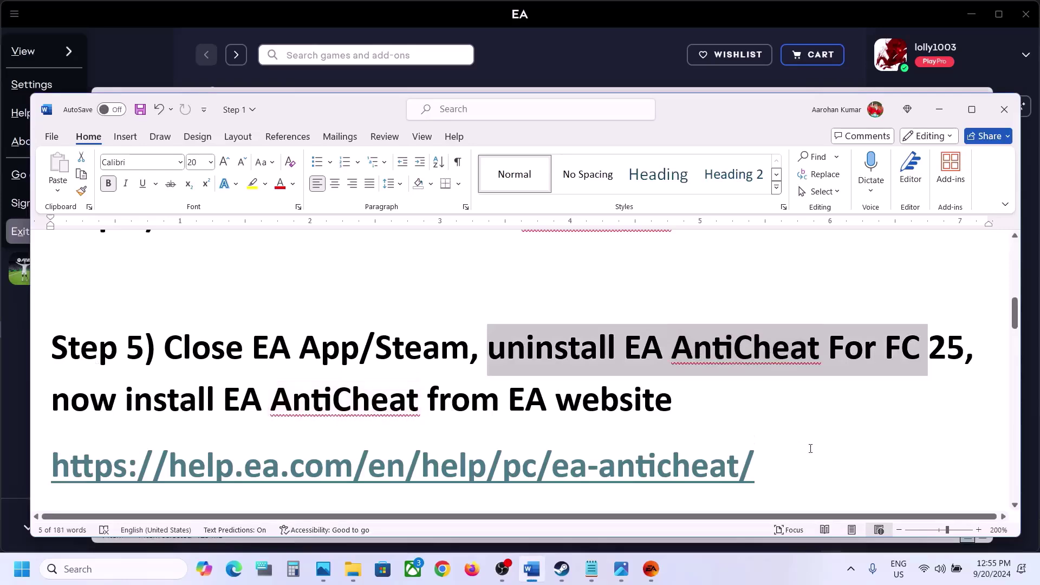
drag(809, 457, 58, 487)
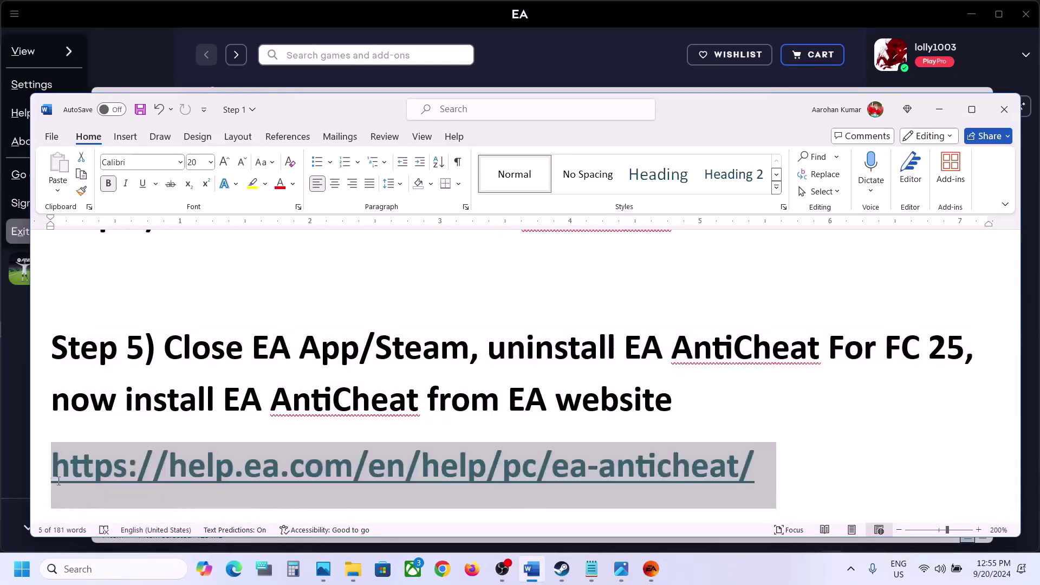
key(ctrl+c)
click(442, 569)
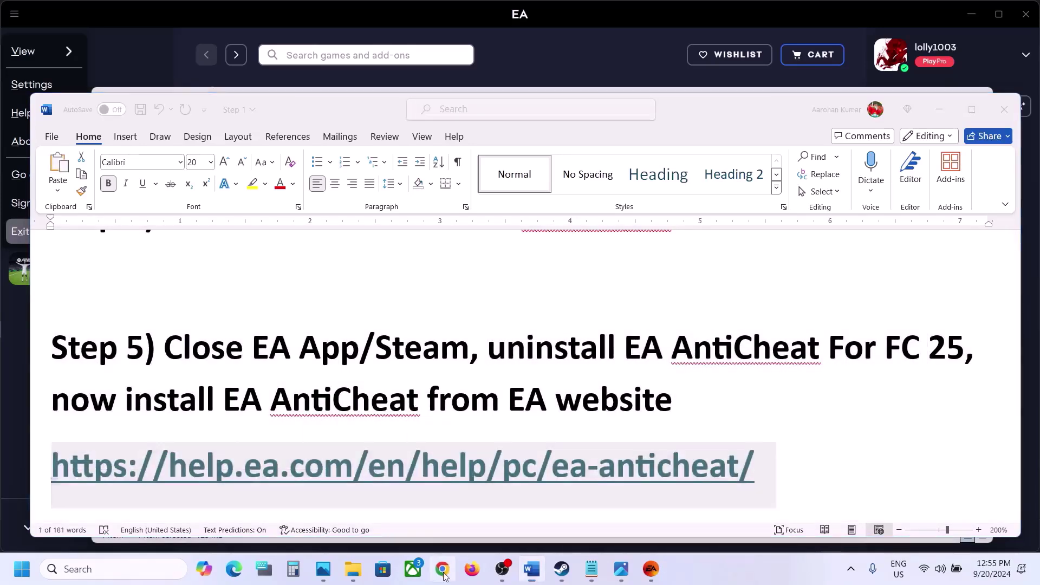
key(ctrl+v)
key(Return)
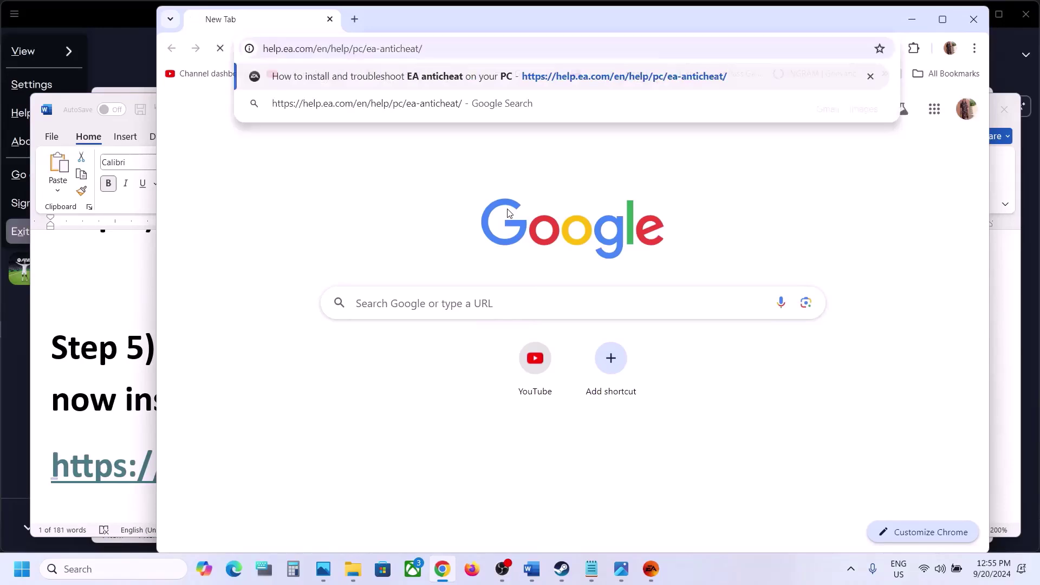
click(947, 16)
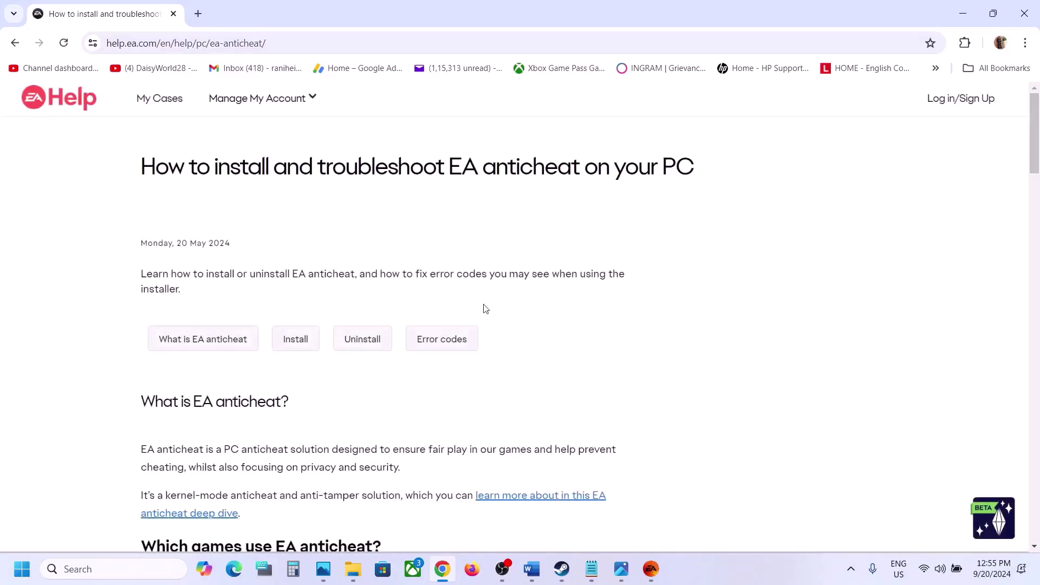
Download the EA anticheat installer from the help article's installation instructions and run the downloaded file.
scroll(480, 311, down, 3)
scroll(479, 313, down, 10)
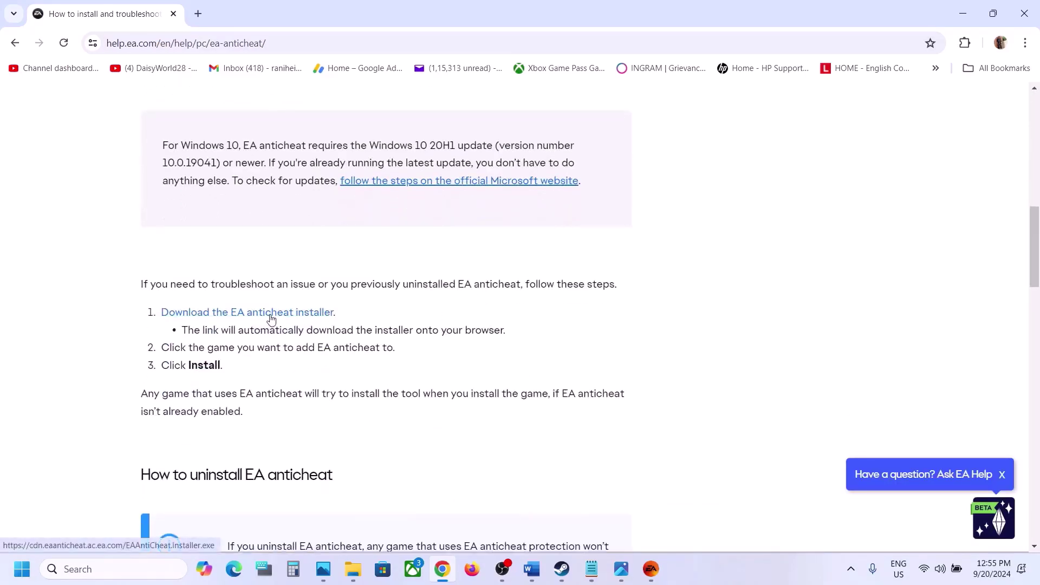
click(276, 317)
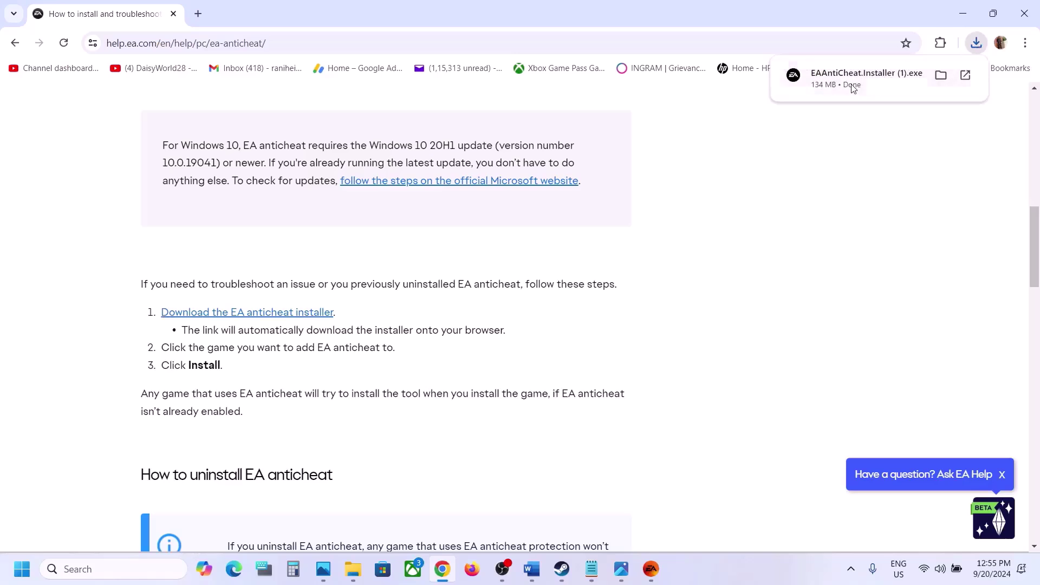
click(852, 87)
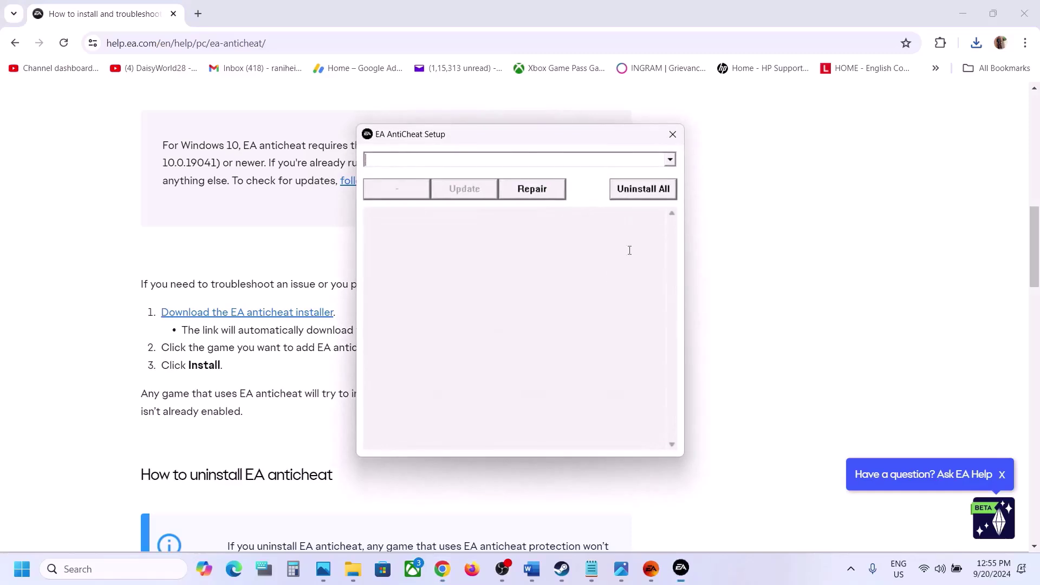
Select FC 25 in EA AntiCheat Setup, install its anti-cheat and close the setup window.
click(670, 159)
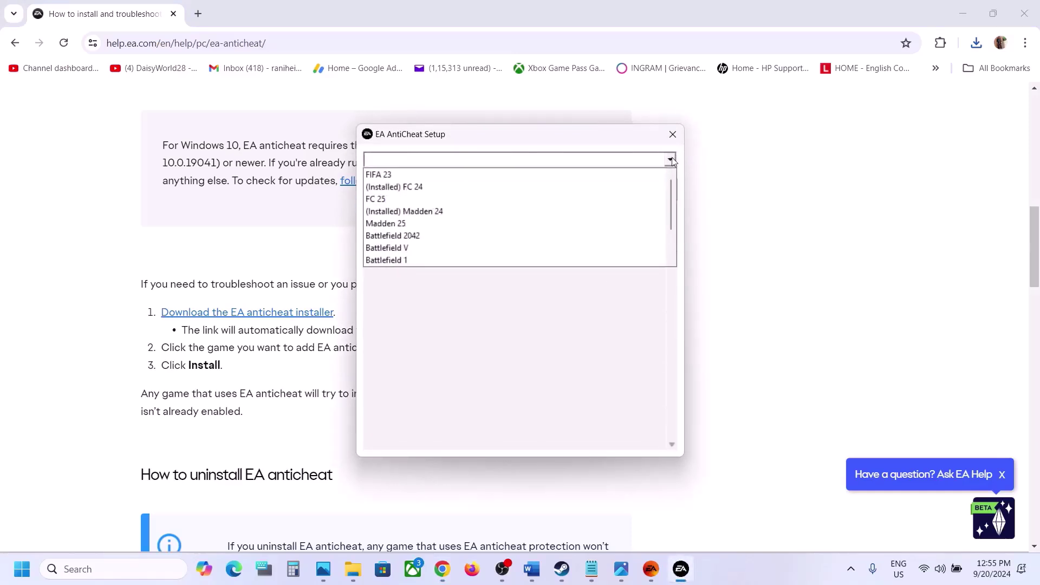
click(379, 201)
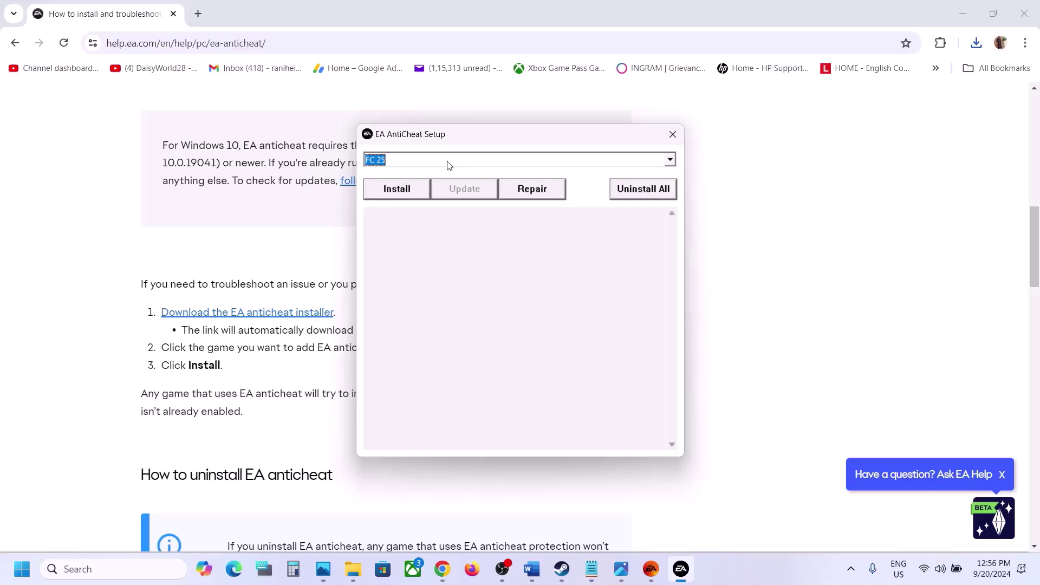
click(391, 191)
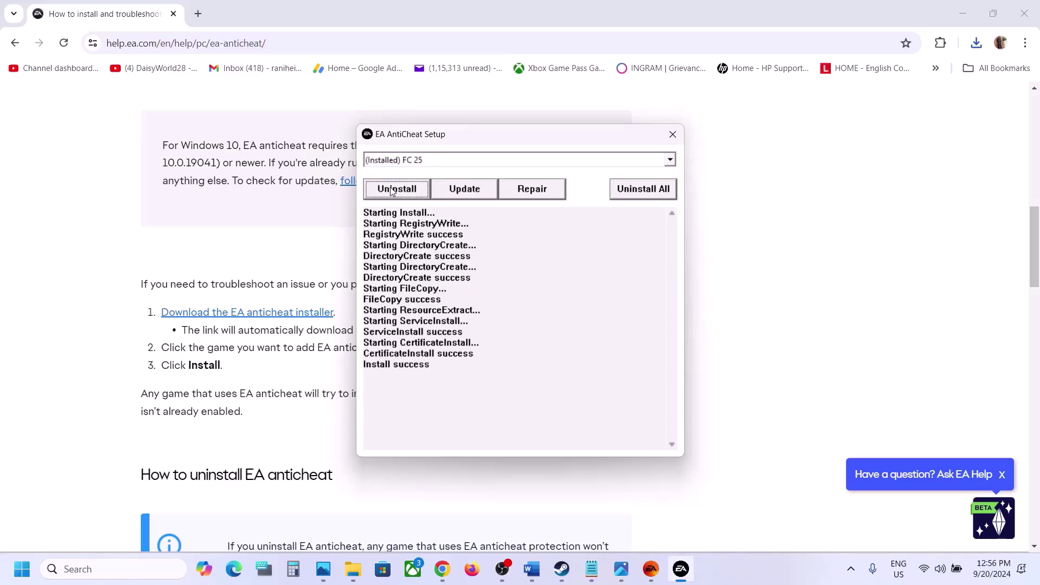
click(681, 131)
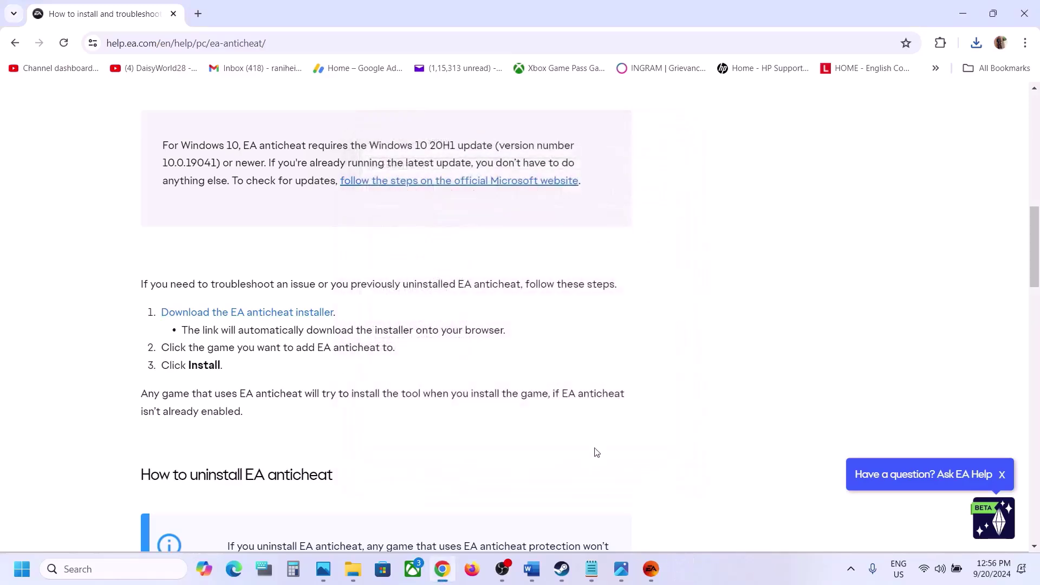
Switch to the Word document and read Step 6, highlighting its advice to close or uninstall other anti-cheat services such as faceit anticheat.
click(529, 575)
scroll(456, 401, down, 5)
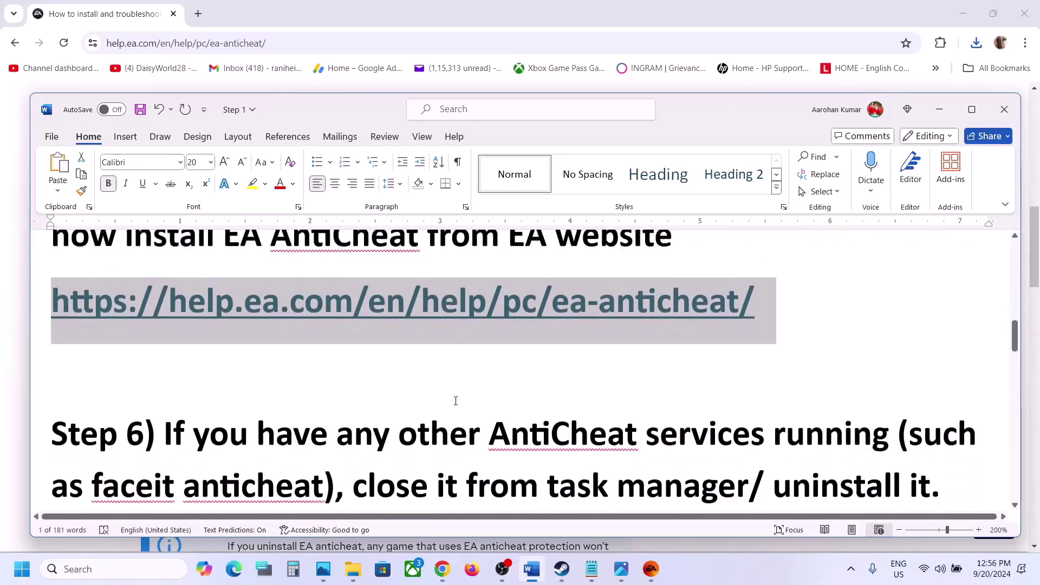
drag(184, 337, 748, 340)
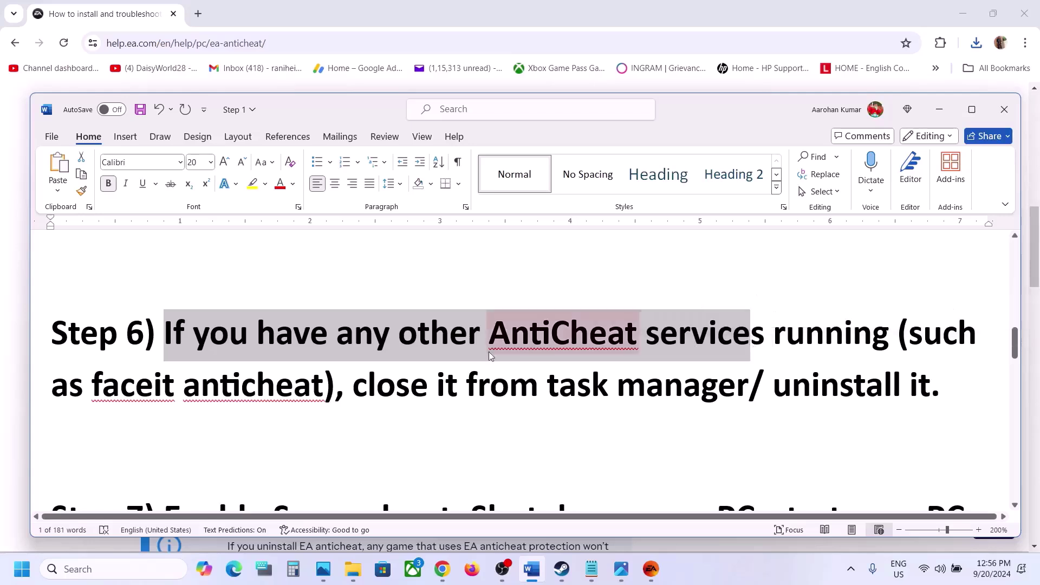
drag(124, 389, 280, 385)
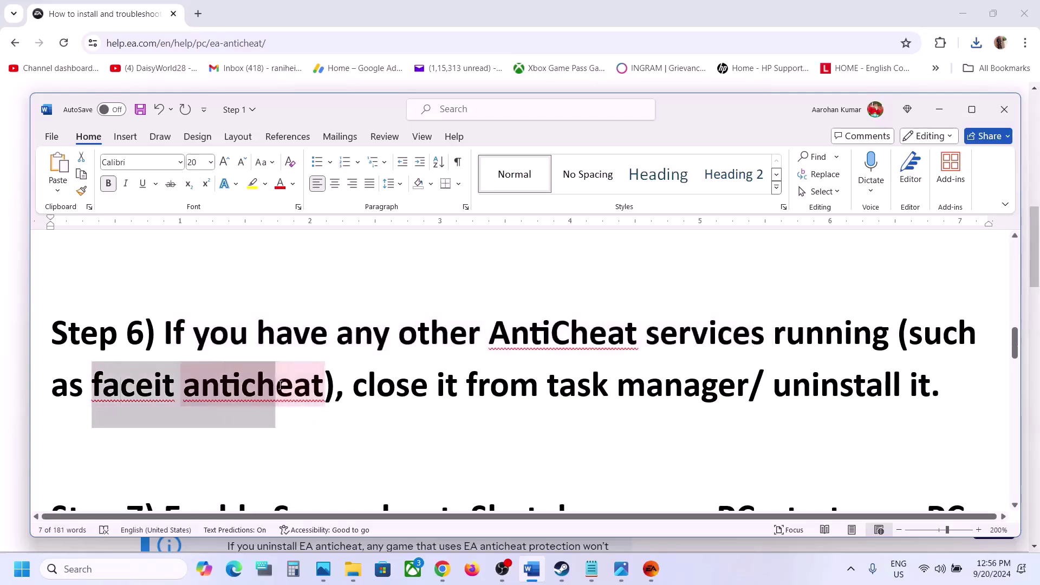
click(489, 403)
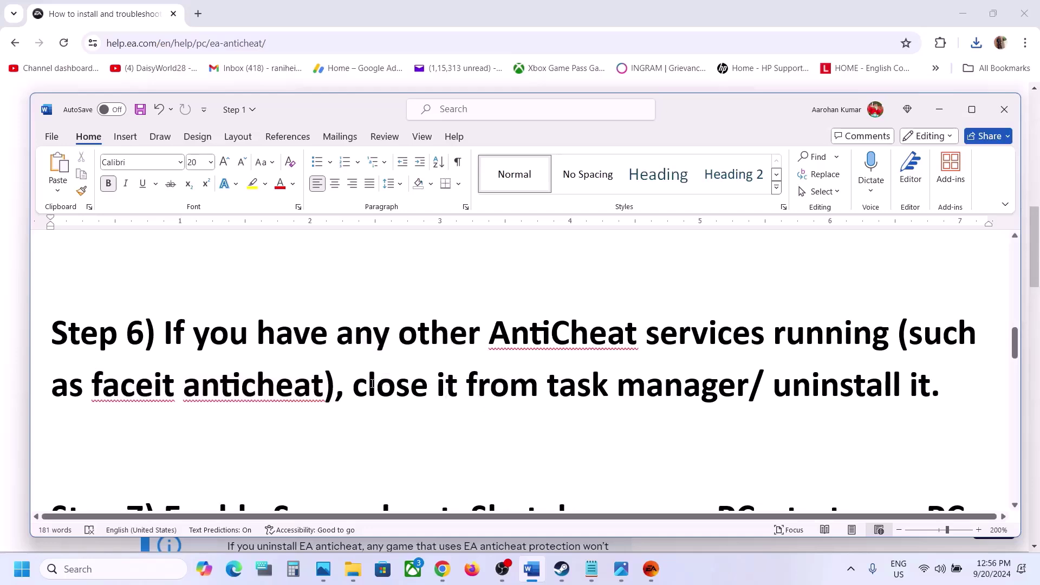
drag(374, 384, 680, 366)
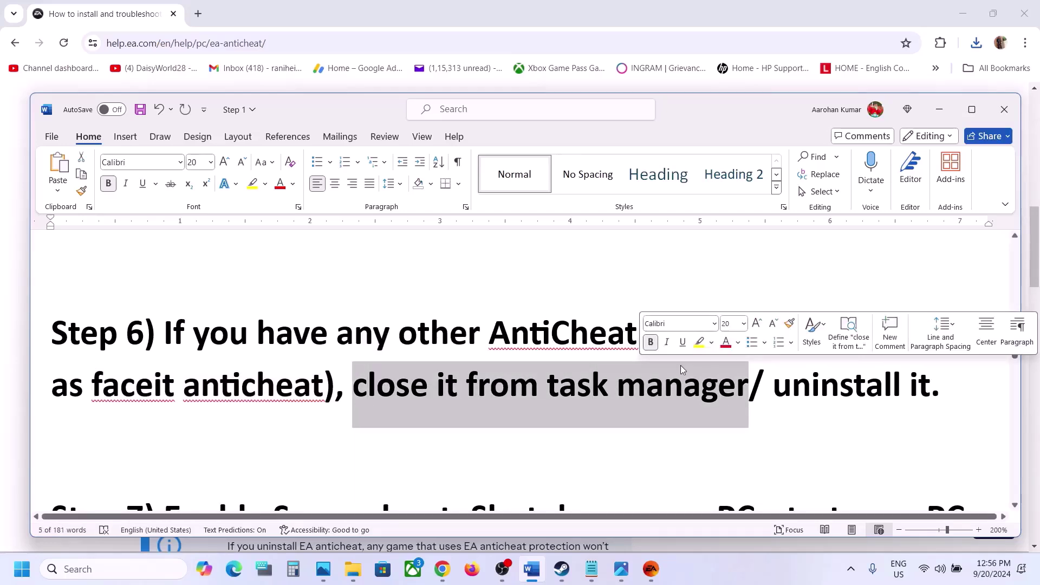
drag(773, 386, 921, 394)
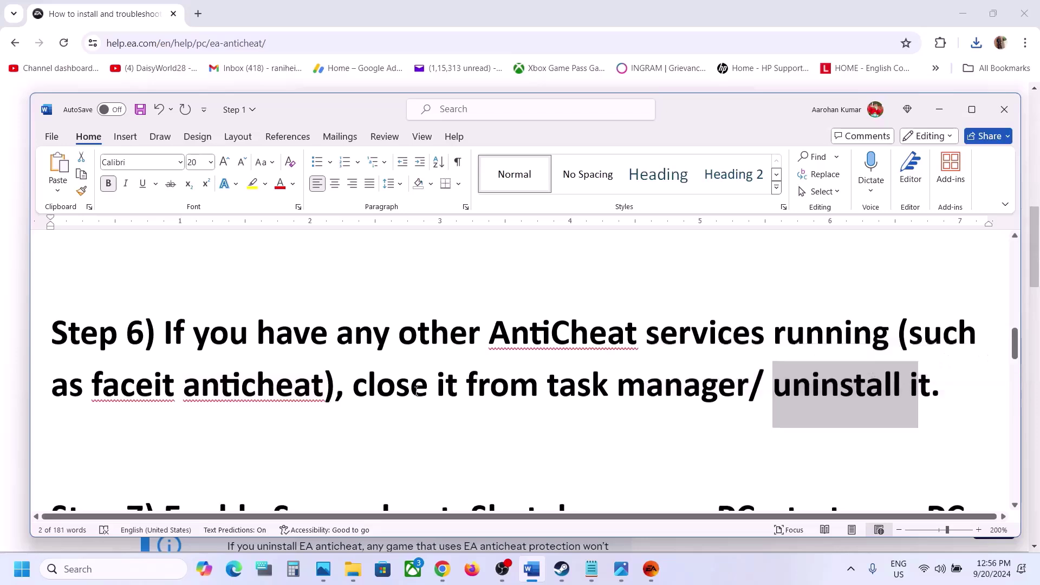
Read Step 7 in a maximized Word window, highlighting its instructions on enabling Secure Boot and reaching the BIOS with the brand-specific key.
scroll(416, 391, down, 4)
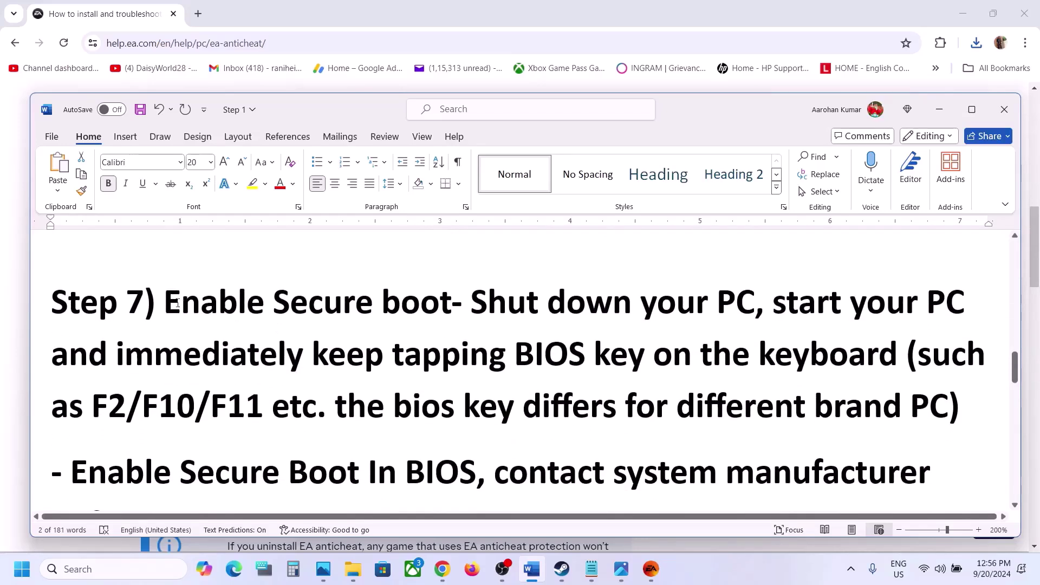
drag(178, 304, 429, 303)
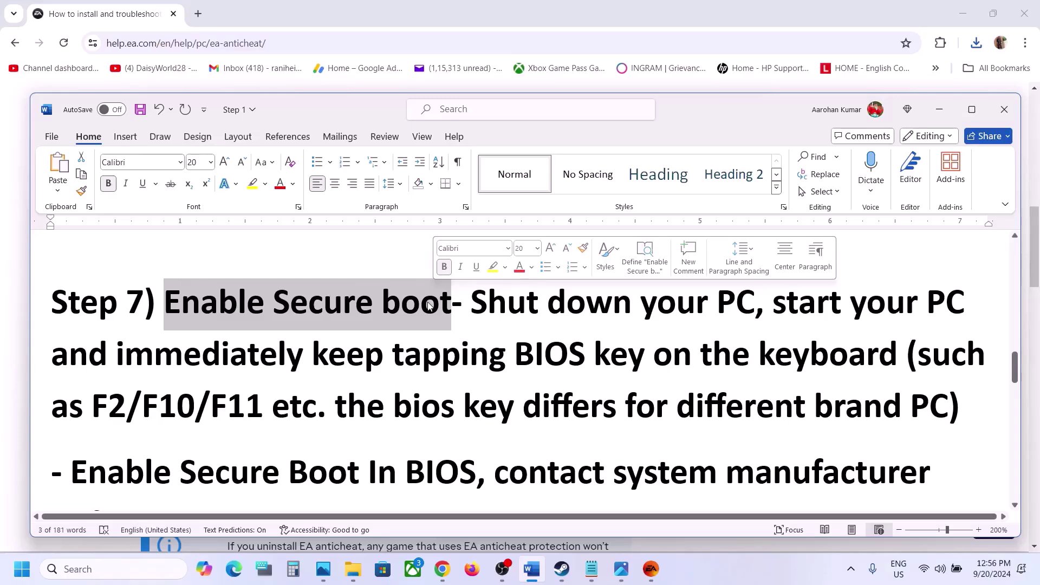
click(969, 110)
click(472, 207)
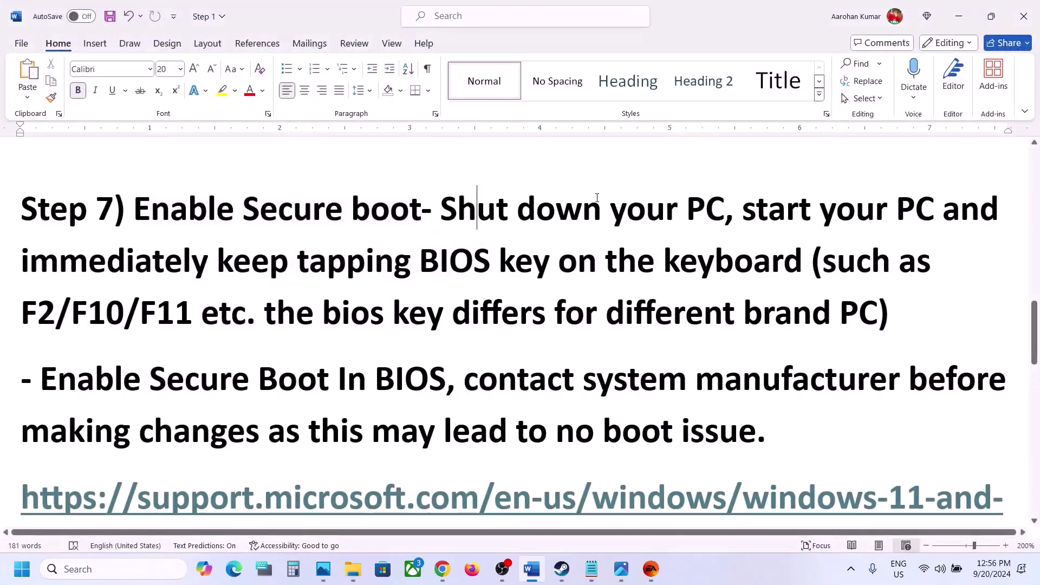
drag(725, 209, 104, 266)
key(ctrl+shift+Right)
key(ctrl+shift+Right)
key(ctrl+shift+Right)
key(ctrl+shift+Right)
key(ctrl+shift+Right)
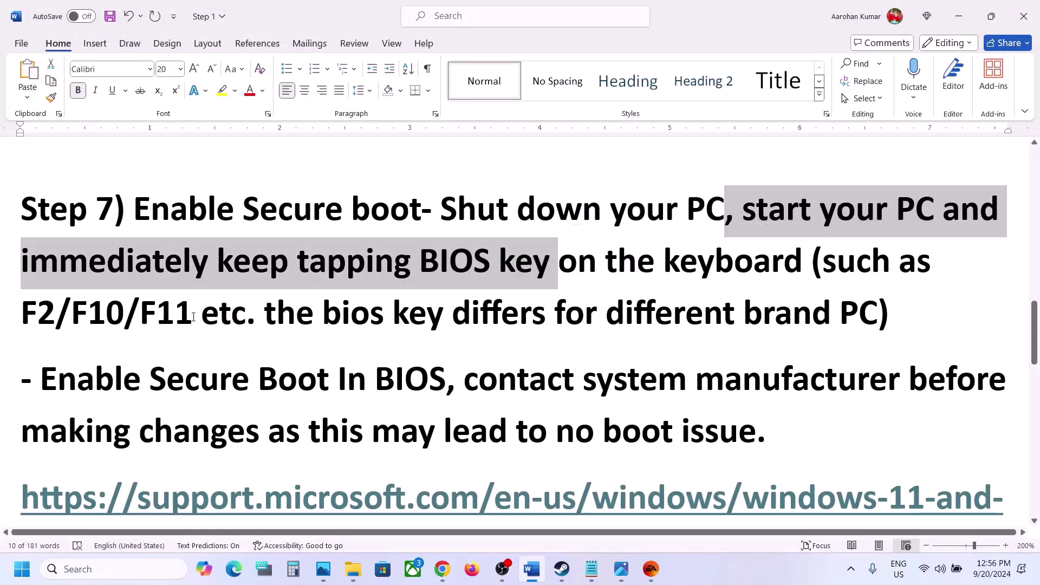
drag(321, 324, 726, 317)
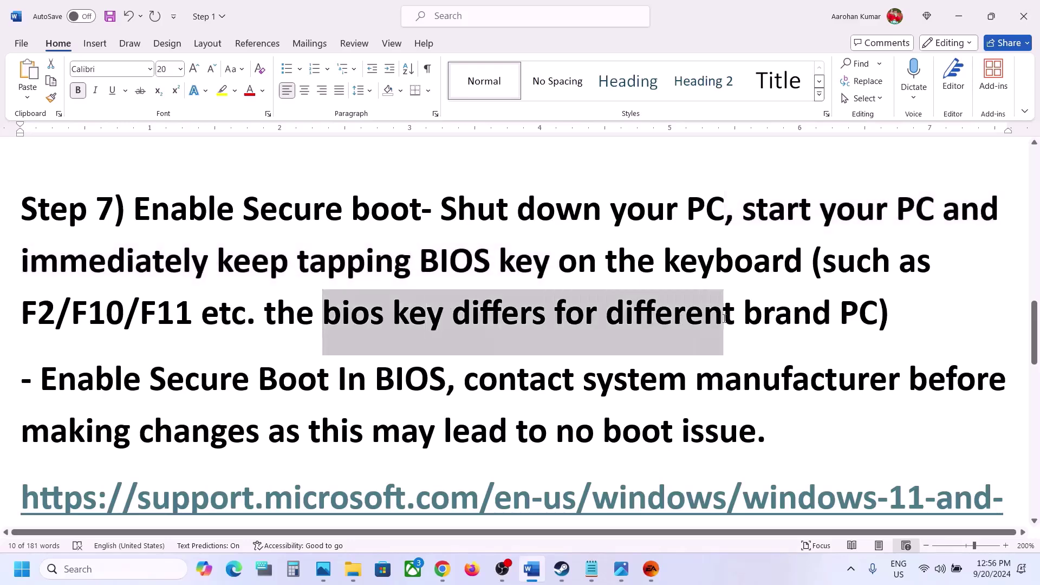
click(562, 243)
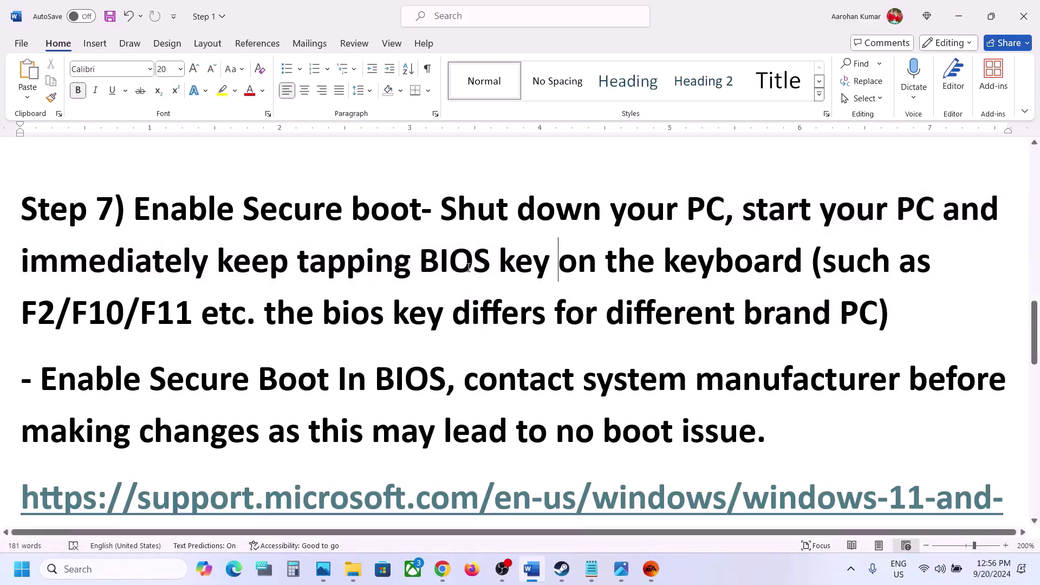
Read Step 7's note on enabling Secure Boot in BIOS, highlighting the advice to contact the system manufacturer before making changes.
scroll(466, 267, down, 2)
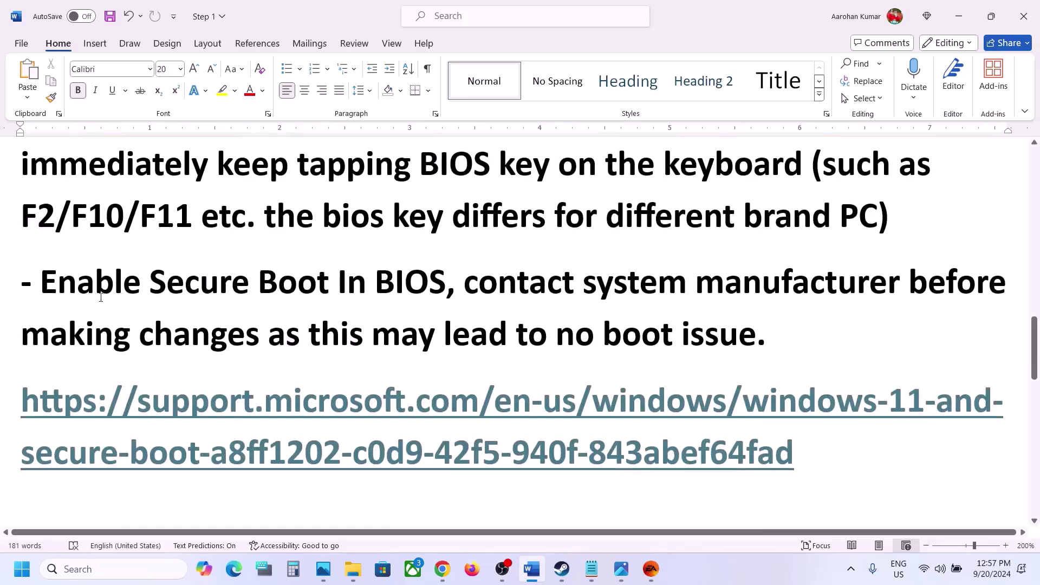
drag(78, 284, 743, 331)
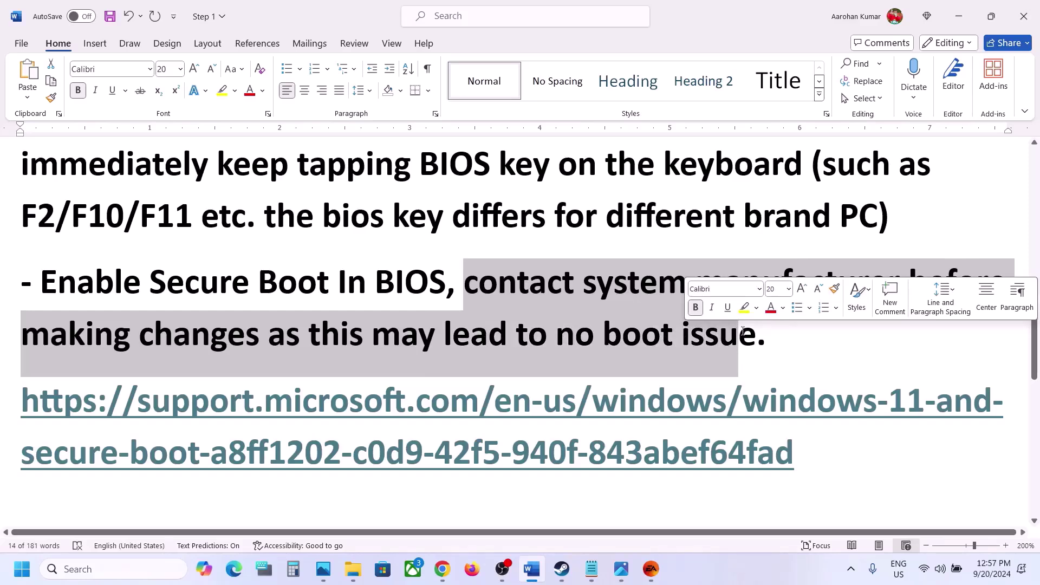
drag(617, 263, 623, 264)
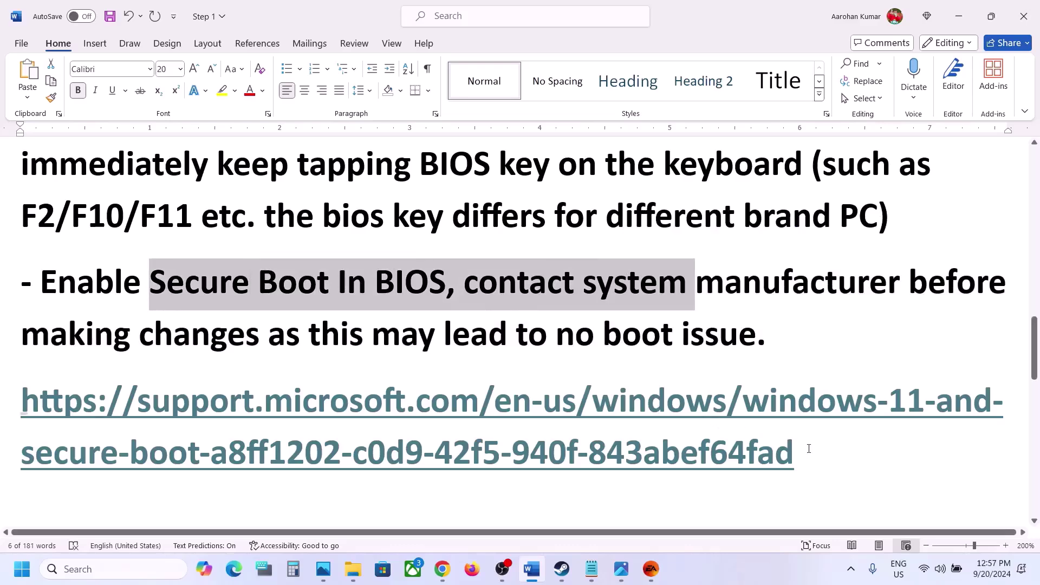
Copy the Microsoft Secure Boot support link below Step 7 and open it in a new Chrome tab.
drag(808, 449, 138, 401)
key(ctrl+c)
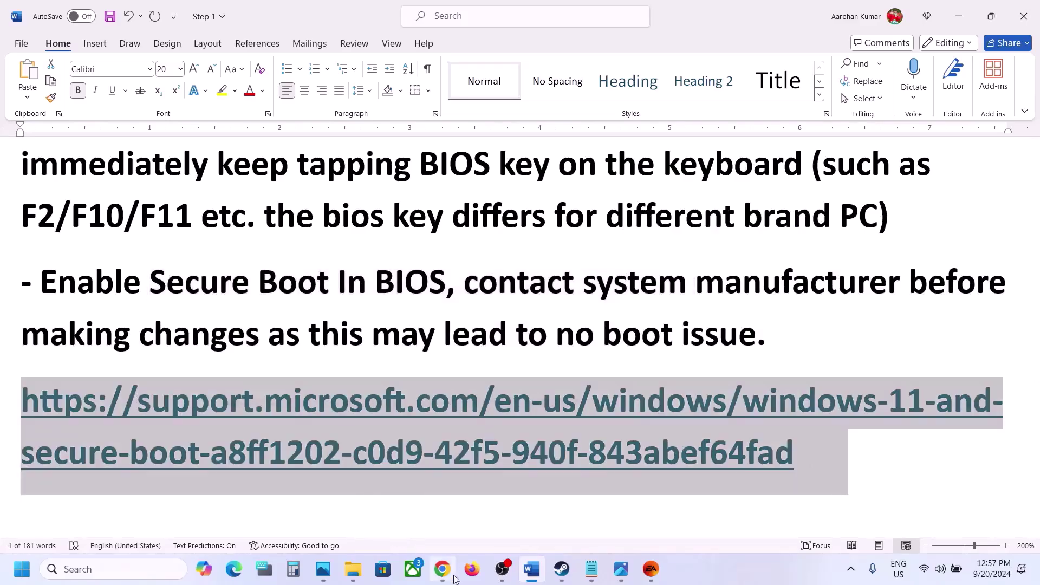
mouse_move(457, 575)
click(450, 514)
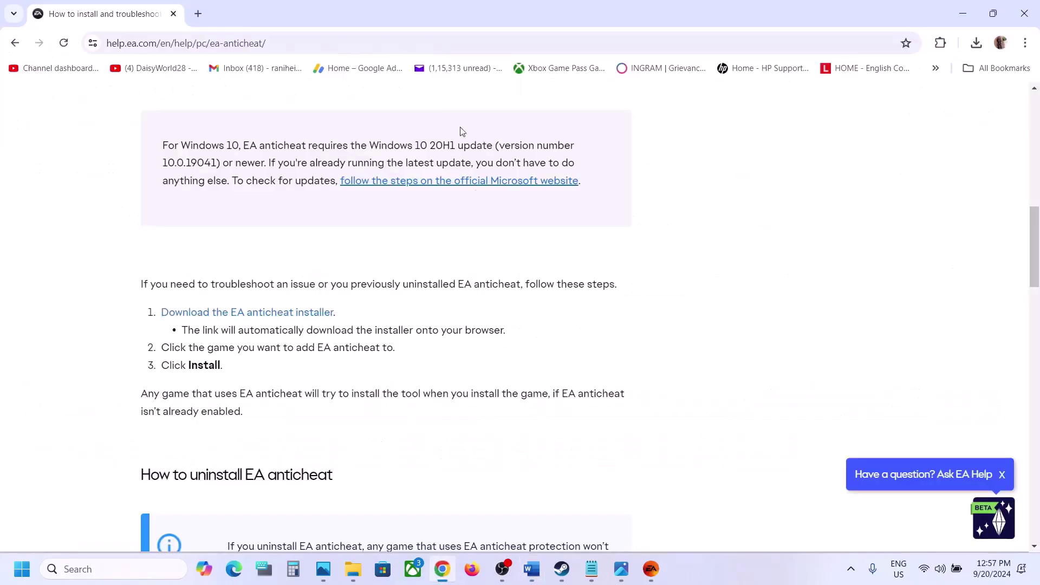
click(199, 15)
key(ctrl+v)
key(Return)
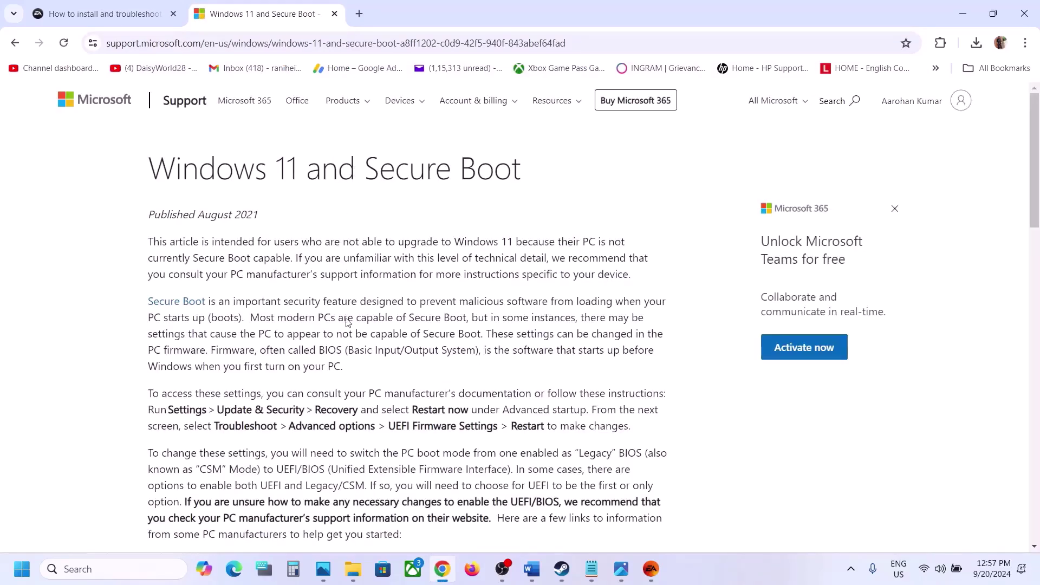
Open the Dell and Lenovo links in the Microsoft article, skim both Secure Boot guides and return to the article.
scroll(349, 321, down, 4)
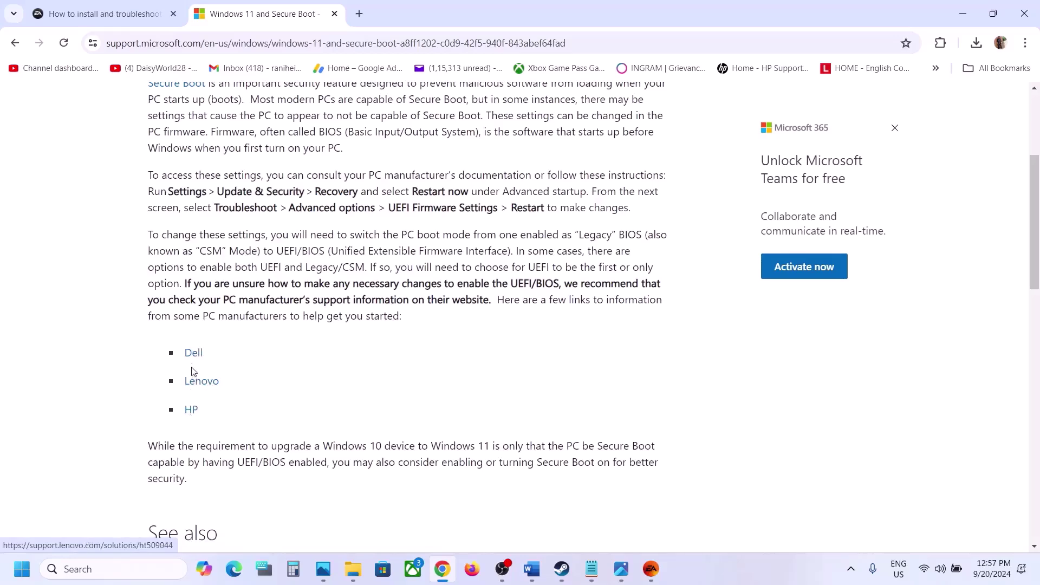
click(193, 353)
click(249, 15)
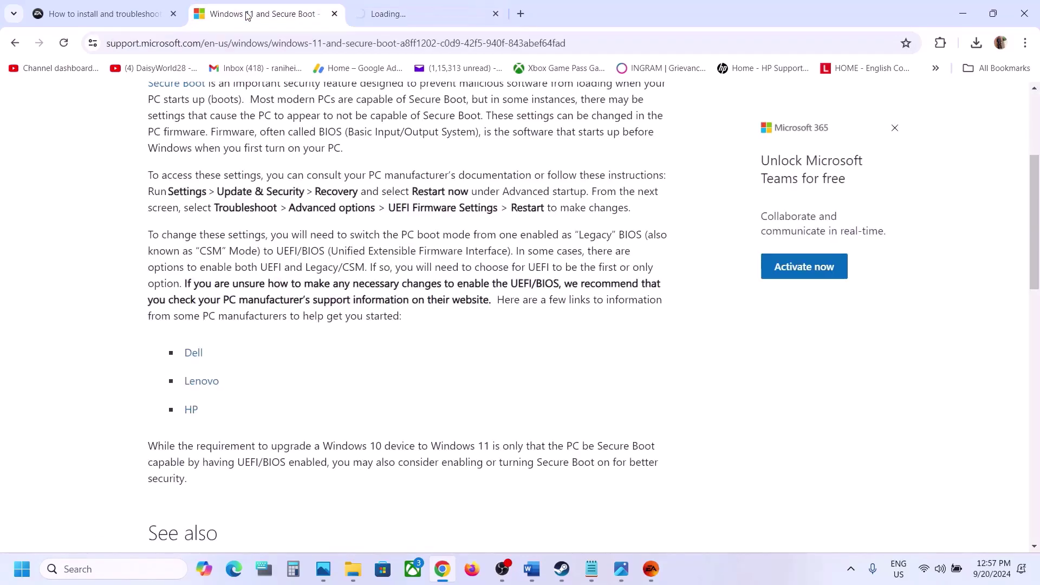
click(196, 383)
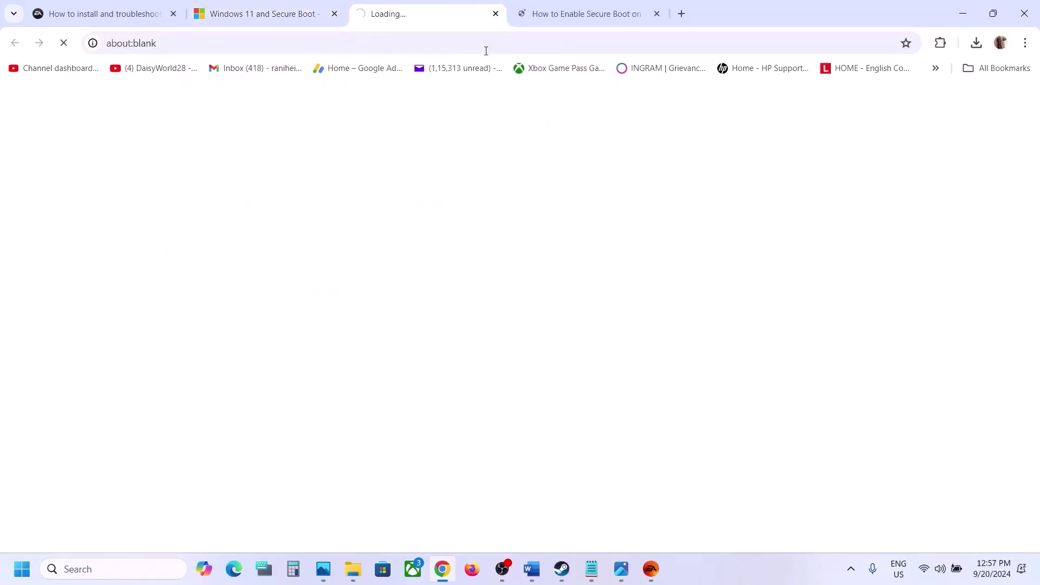
click(549, 16)
scroll(390, 371, down, 15)
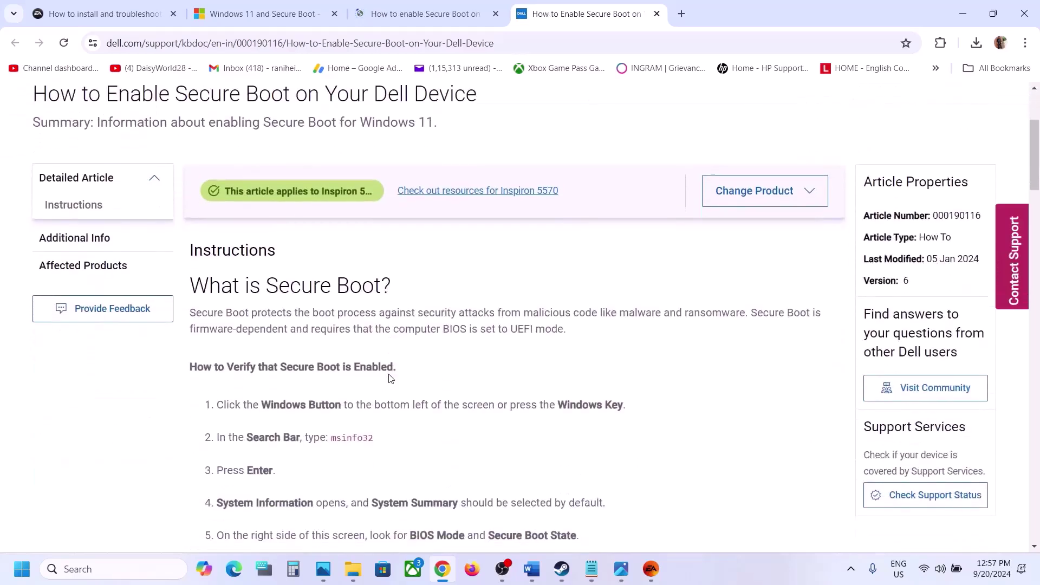
click(455, 6)
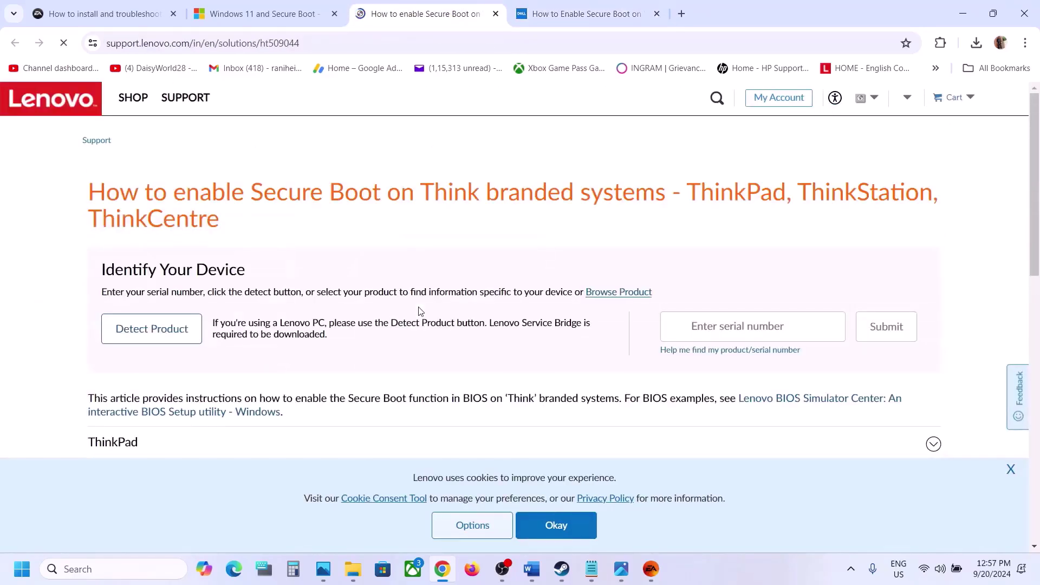
scroll(420, 311, down, 2)
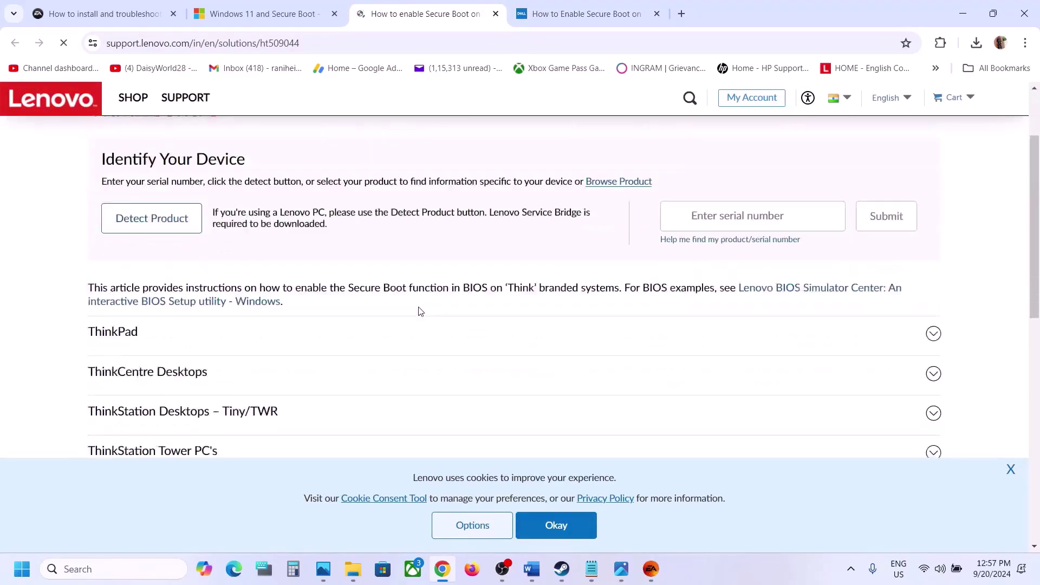
click(238, 16)
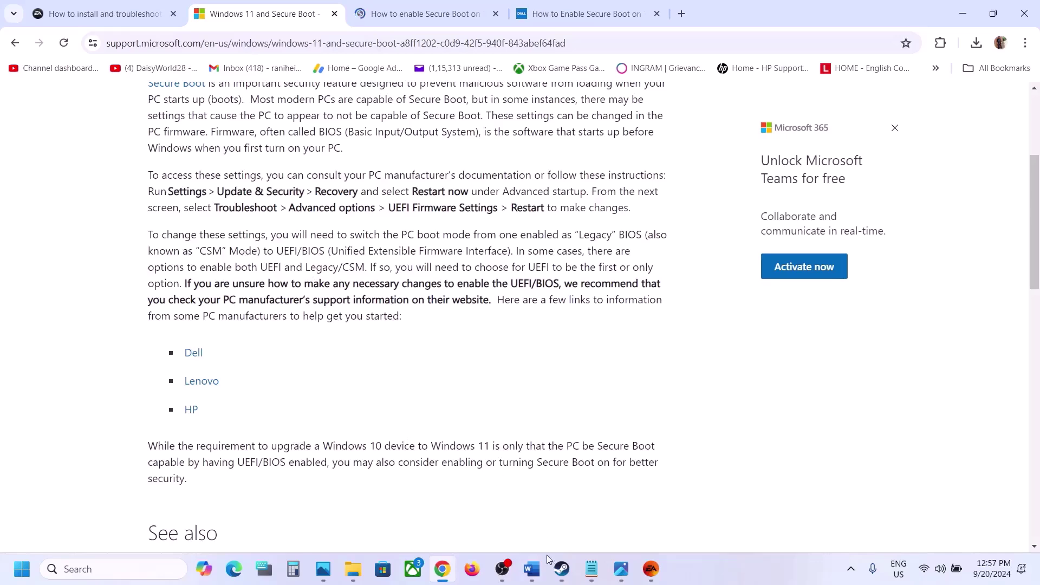
Switch to the Word document and read Step 8, highlighting "Run EA/Steam as an administrator".
click(534, 568)
triple_click(437, 363)
scroll(436, 363, down, 3)
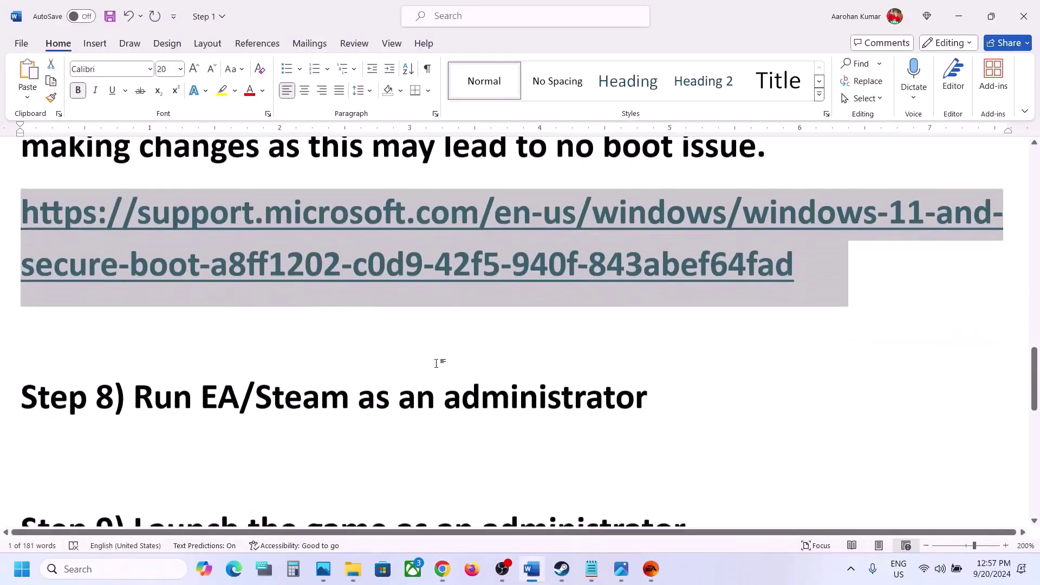
scroll(438, 361, up, 1)
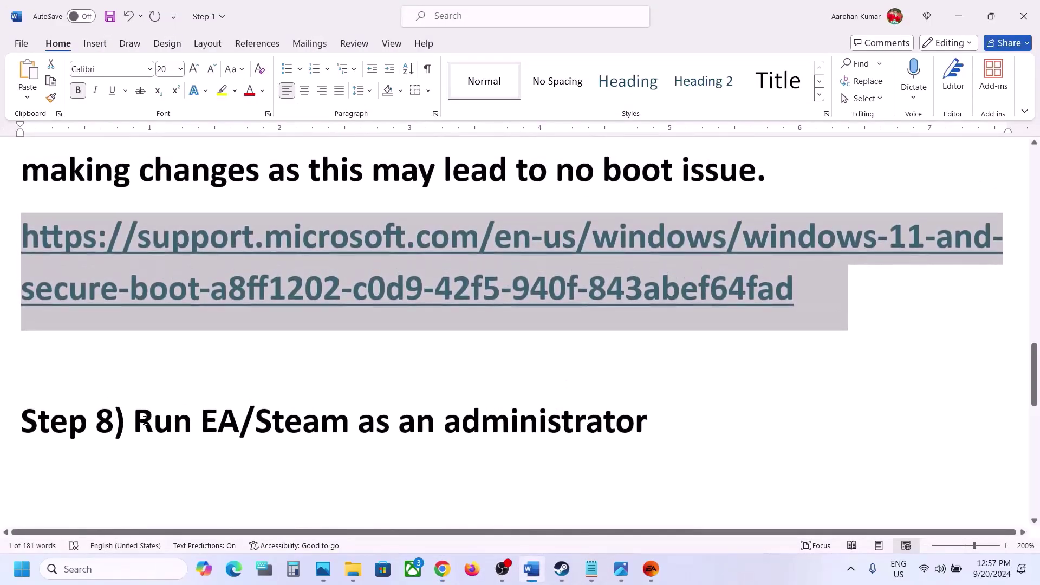
drag(142, 422, 653, 423)
Switch to the EA app and Steam in turn, bringing up the Exit option in each.
click(651, 571)
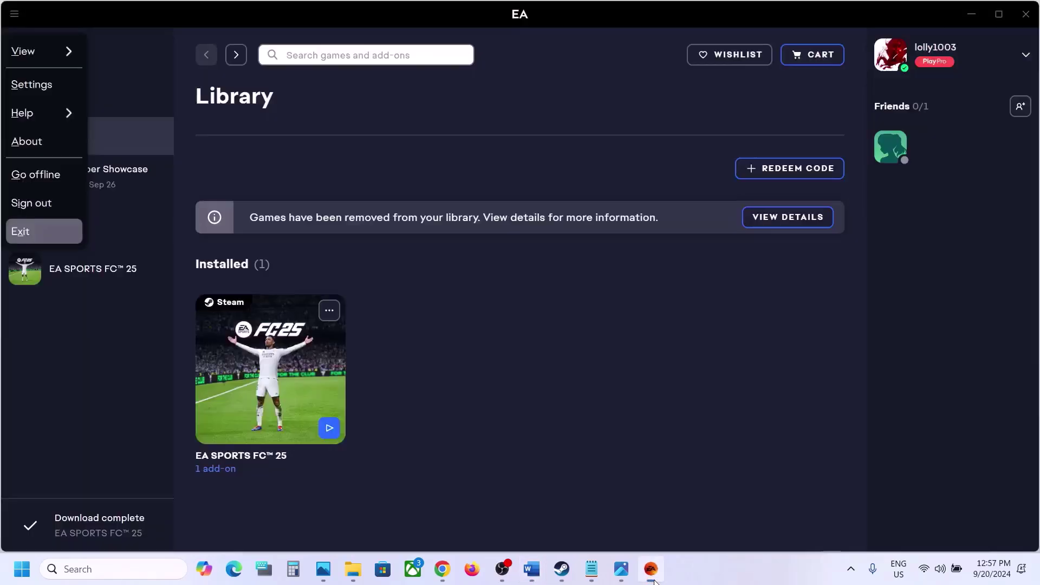
click(19, 16)
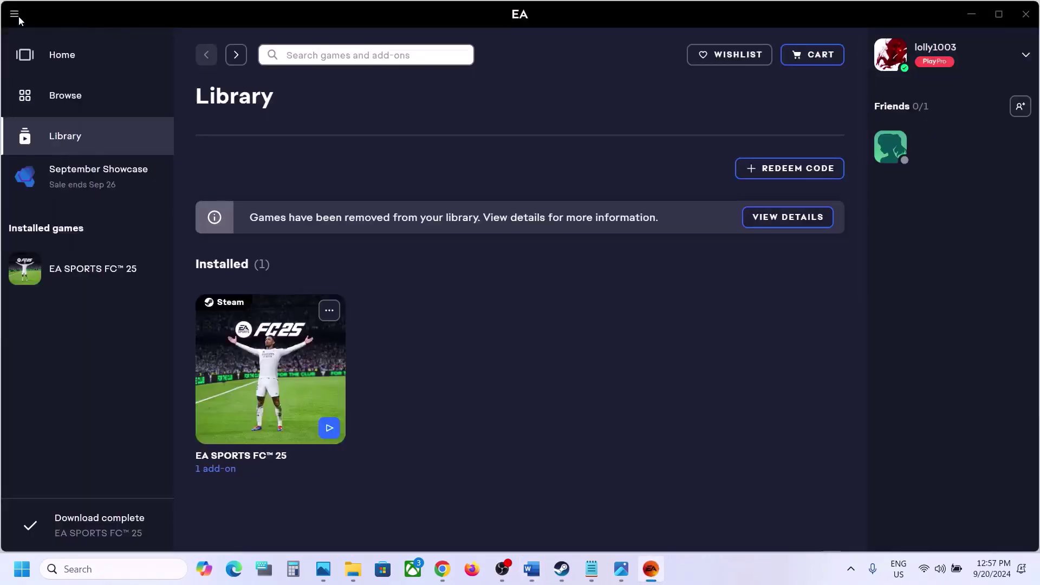
click(18, 15)
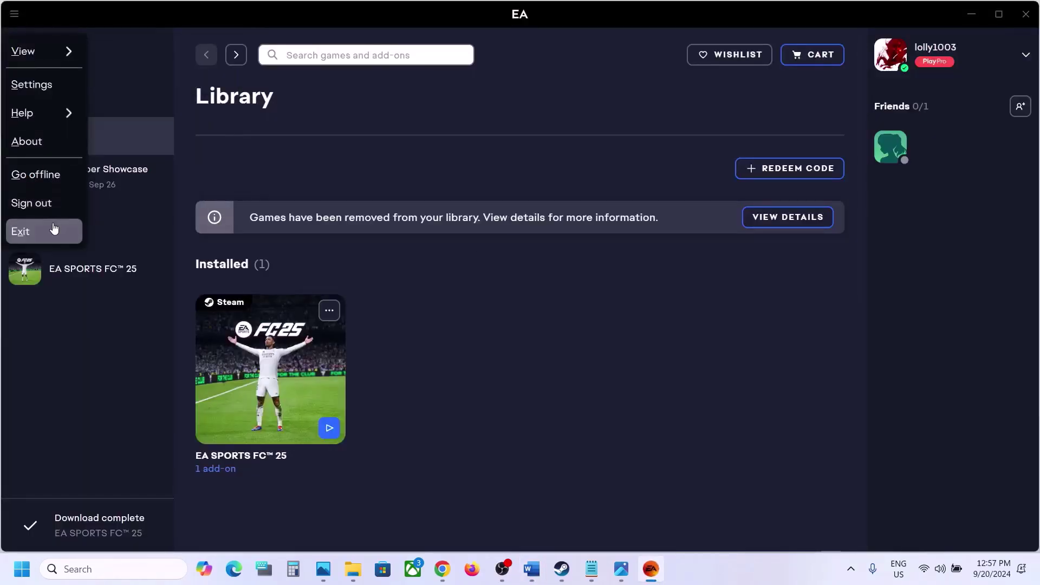
click(562, 569)
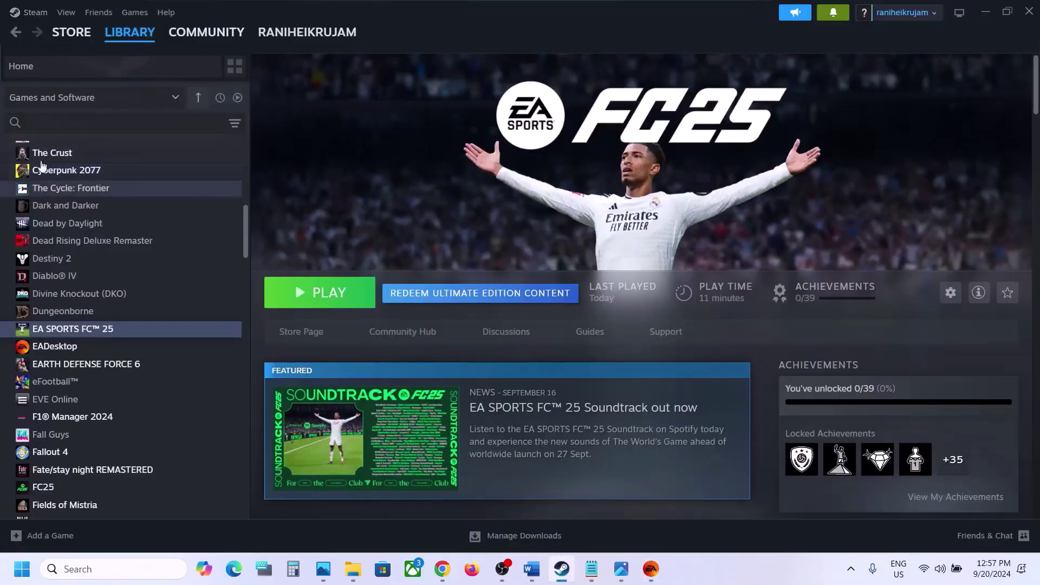
click(27, 15)
click(26, 17)
click(25, 17)
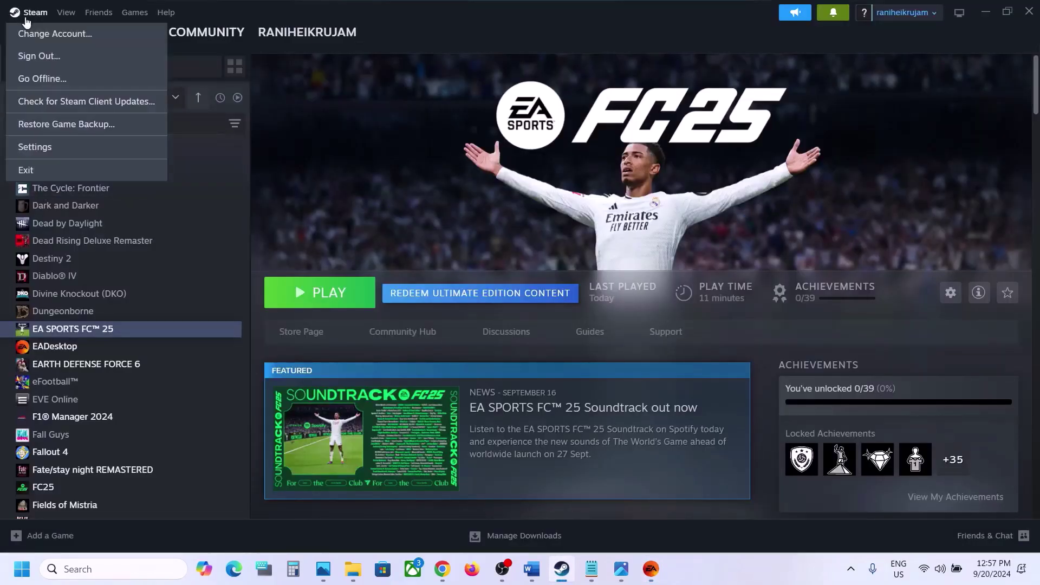
Search Windows for "steam" and "ea", bring up the Run as administrator option for each app and dismiss the search.
click(94, 569)
text(steam)
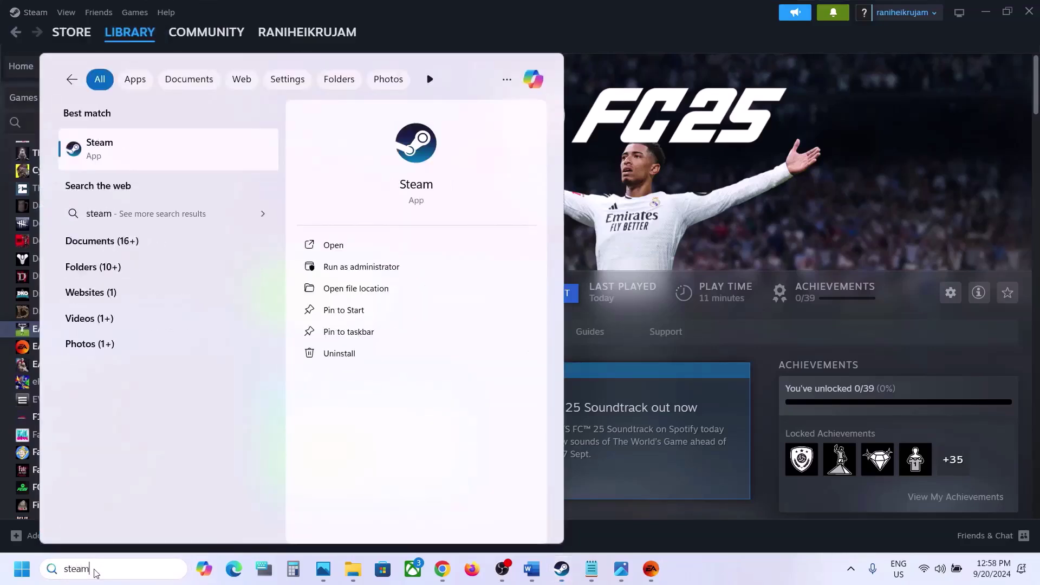
right_click(142, 146)
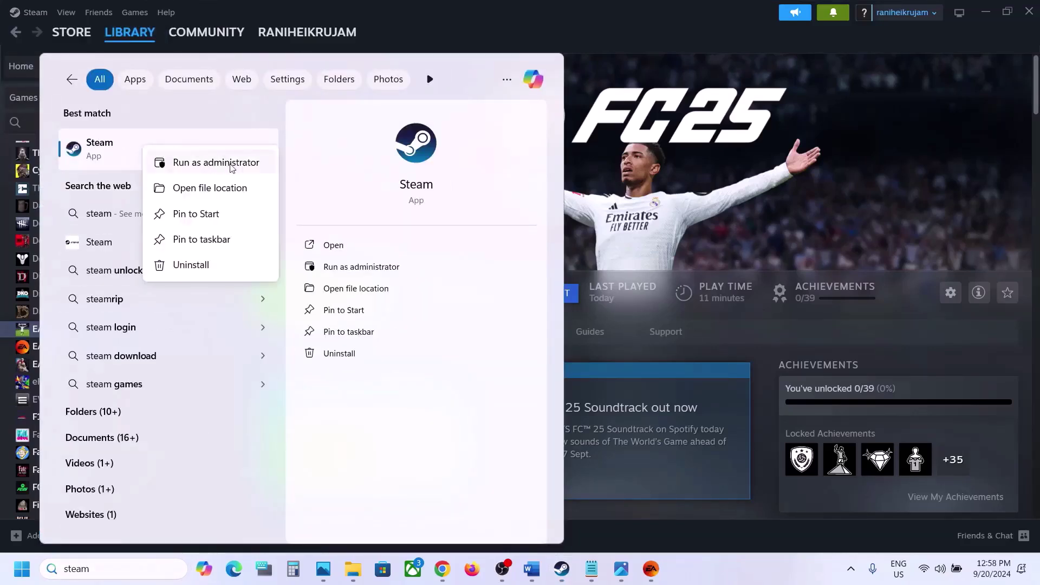
click(733, 375)
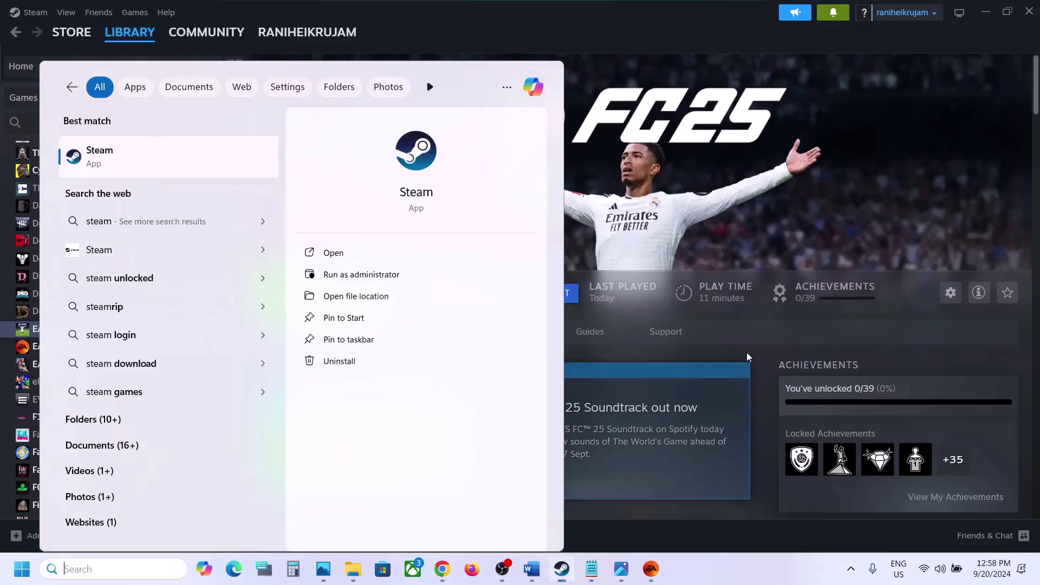
click(118, 567)
text(ea)
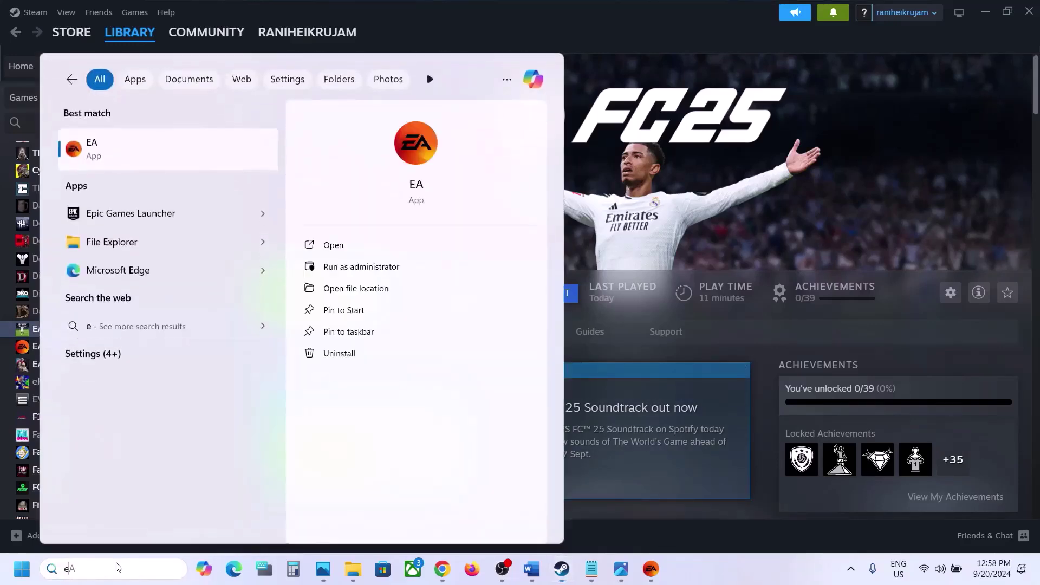
right_click(141, 159)
click(730, 244)
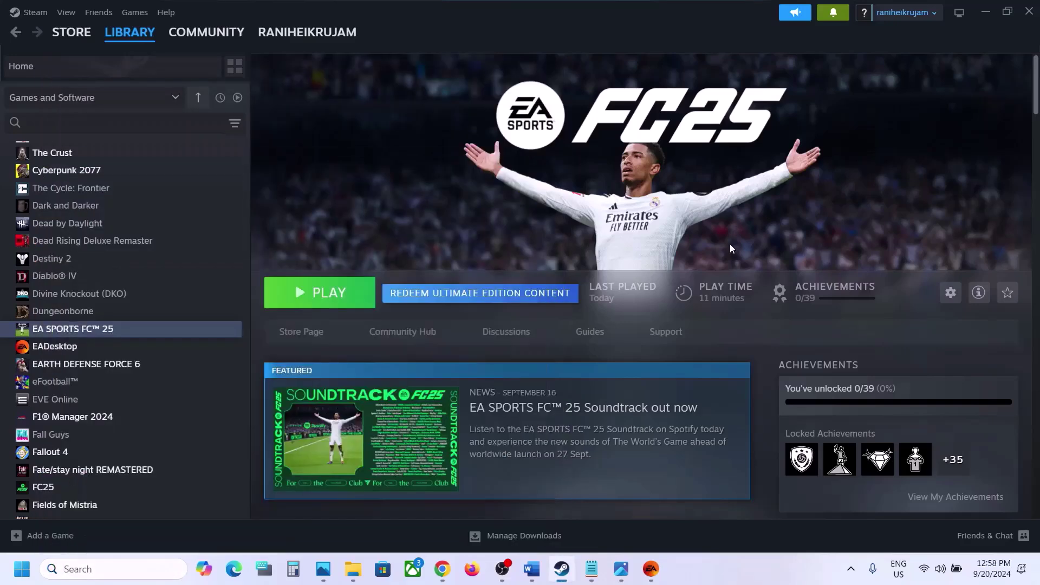
Switch to the Word document and read Step 9, highlighting "Launch the game as an administrator".
click(544, 578)
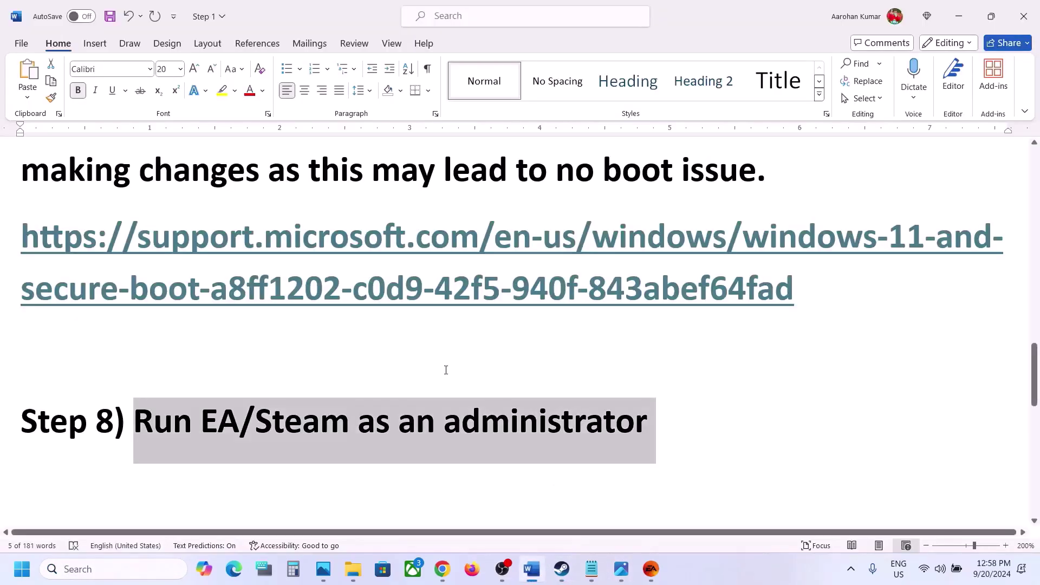
scroll(443, 365, down, 3)
drag(134, 377, 686, 380)
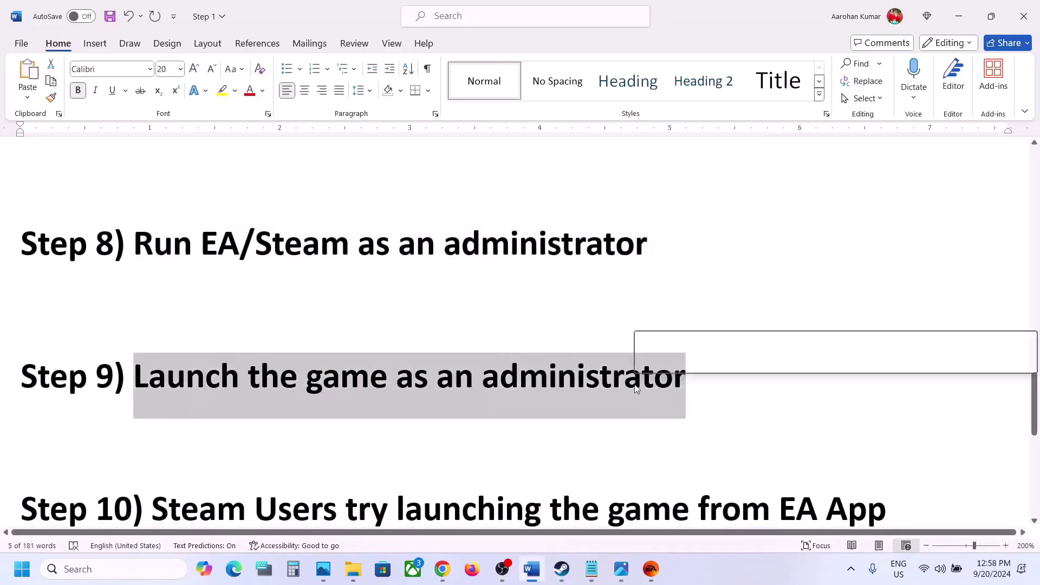
Switch to Steam, open the local files folder of EA SPORTS FC 25 and locate the FC25 application.
click(561, 570)
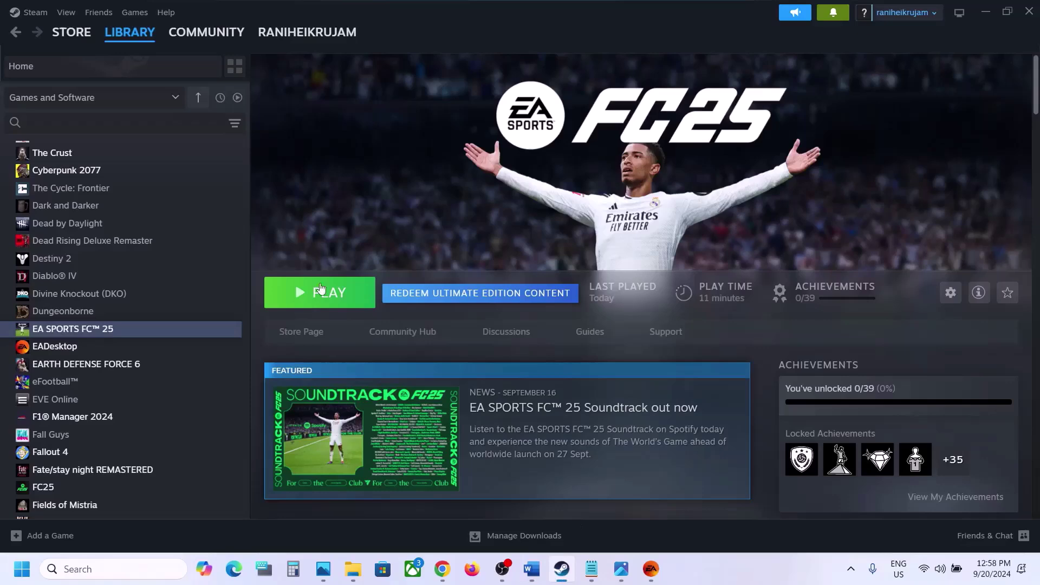
right_click(88, 327)
mouse_move(133, 409)
click(227, 435)
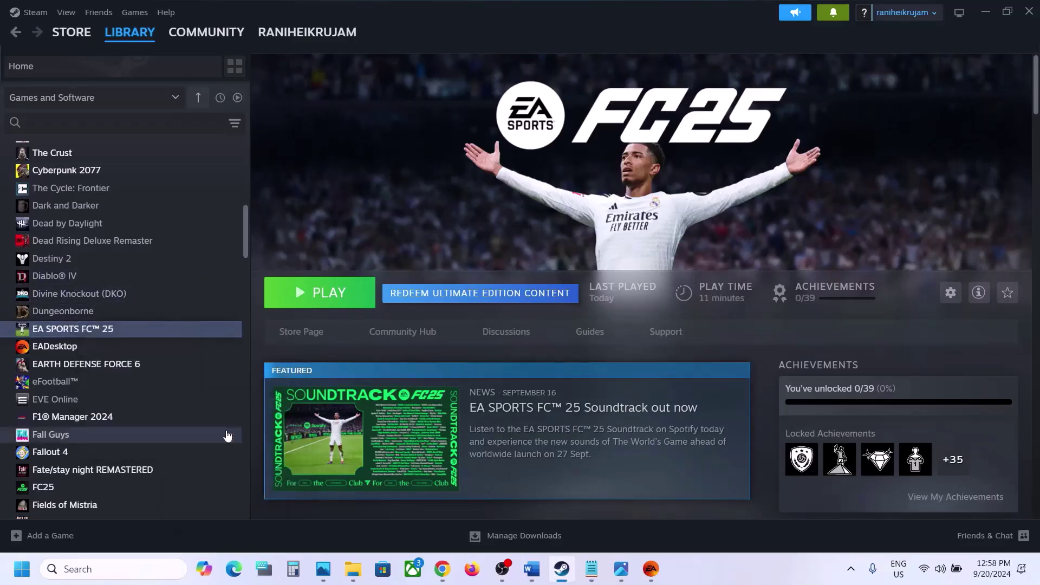
scroll(322, 269, down, 4)
scroll(322, 269, down, 1)
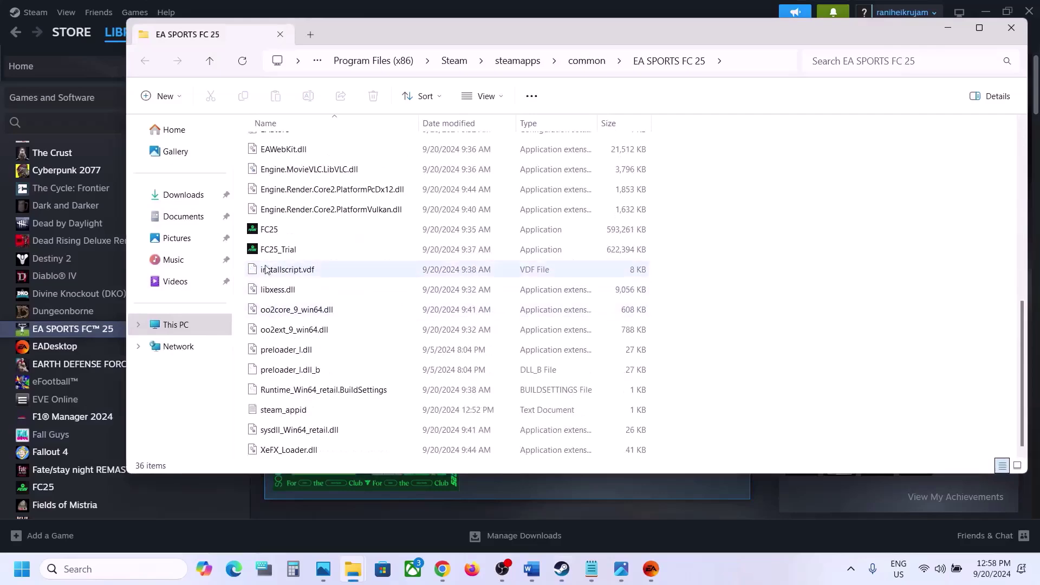
Check the "Run this program as an administrator" setting in the FC25 application's compatibility properties and accept the dialog.
right_click(271, 230)
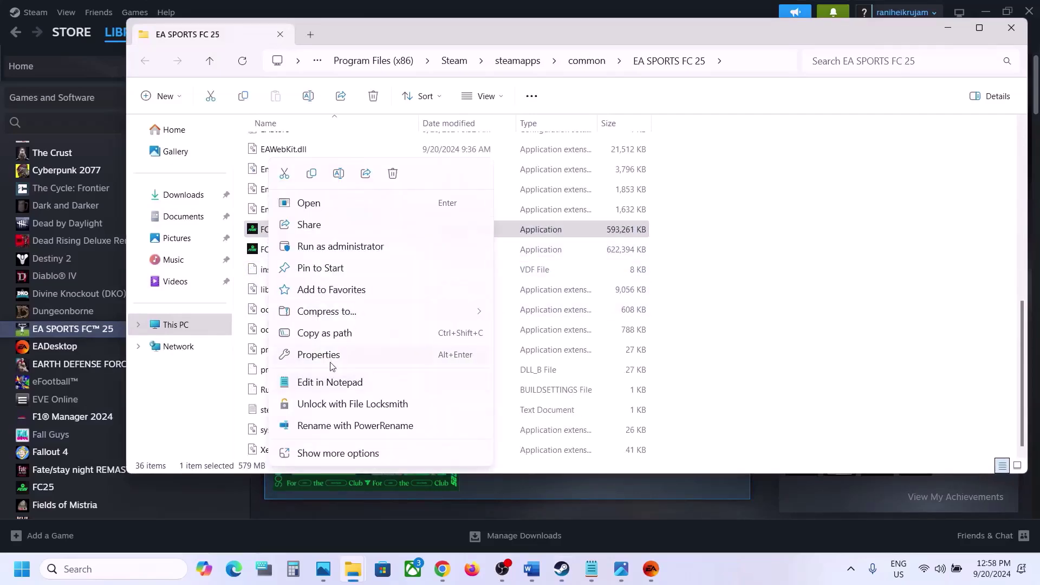
click(332, 361)
click(395, 215)
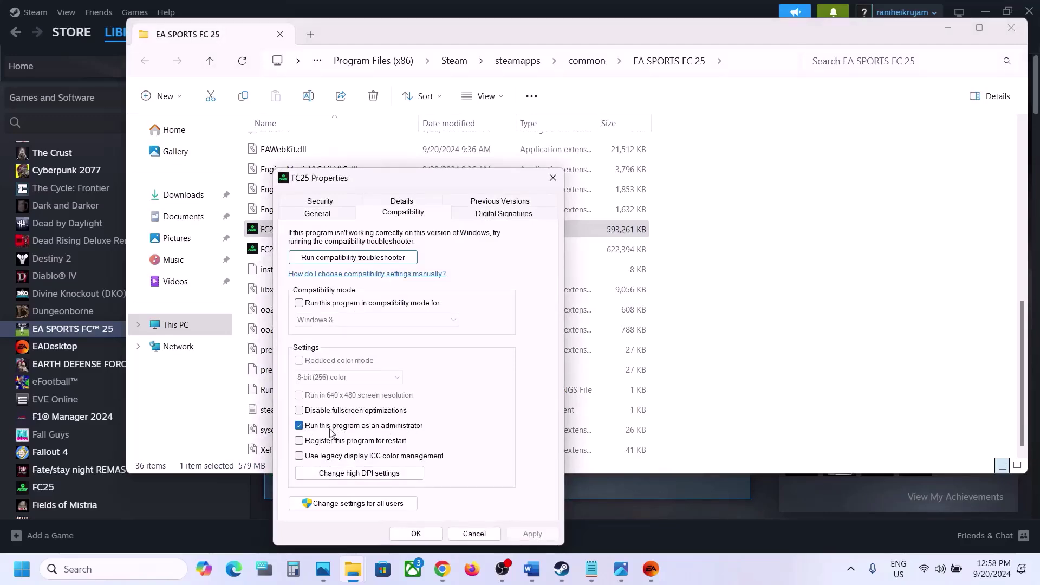
click(421, 533)
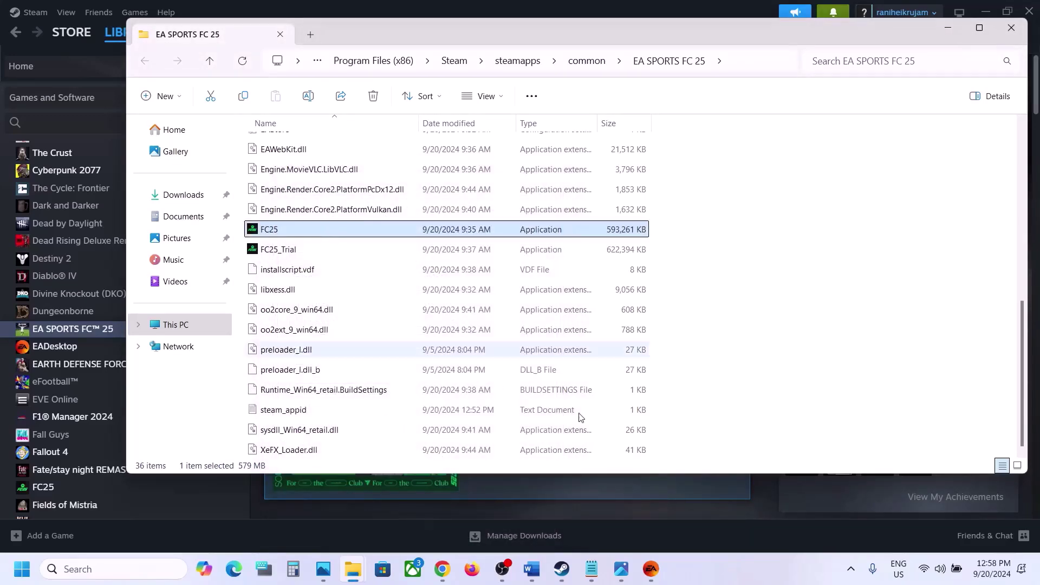
Switch to the Word document and read Step 10, highlighting its advice that Steam users launch the game from EA App.
click(535, 578)
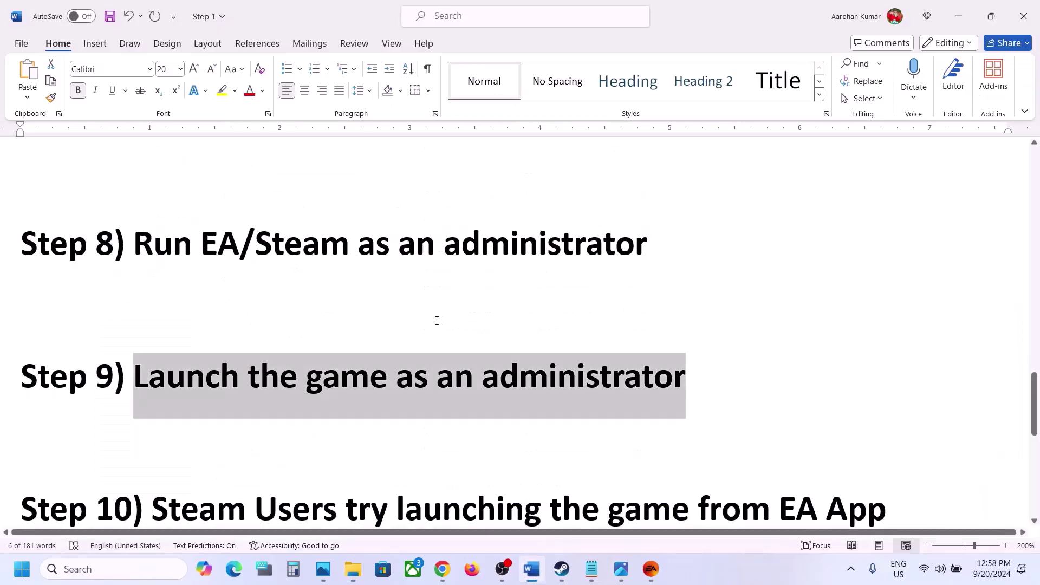
scroll(436, 320, down, 2)
scroll(331, 404, up, 2)
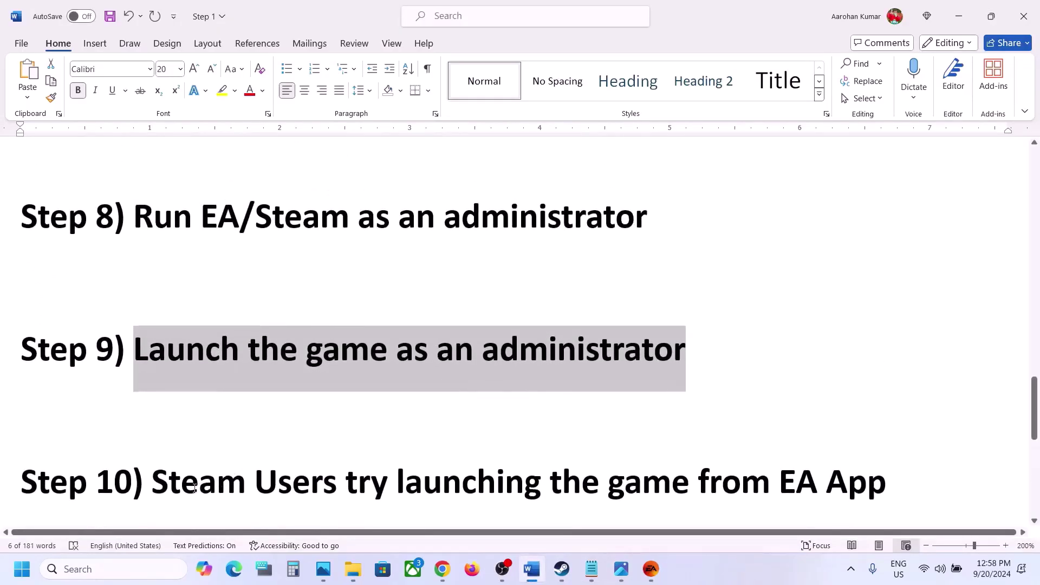
drag(152, 487, 785, 496)
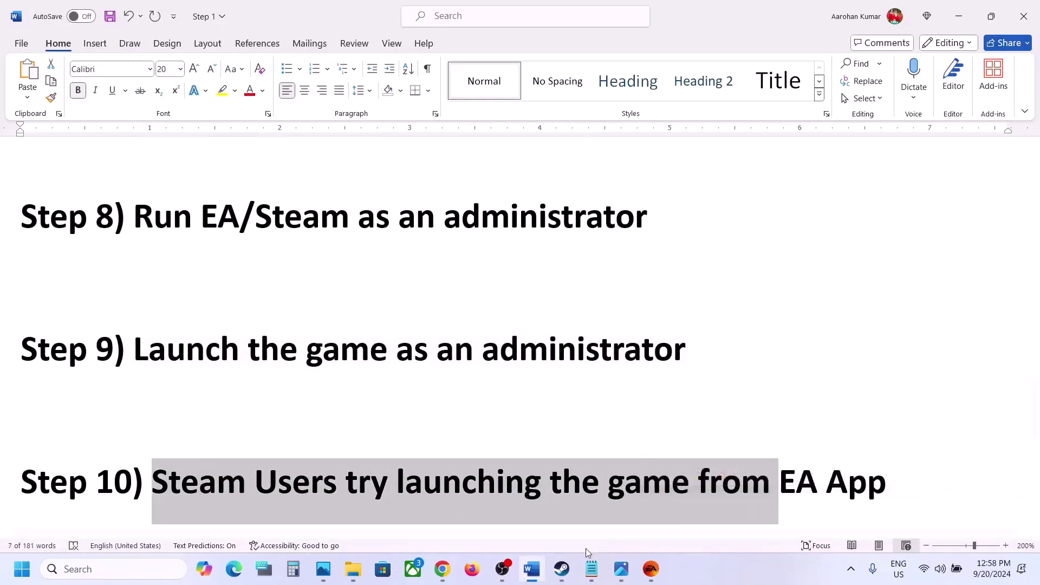
Switch to Steam and view its exit command, and bring up the EA app's library with its own exit command.
click(561, 569)
click(34, 12)
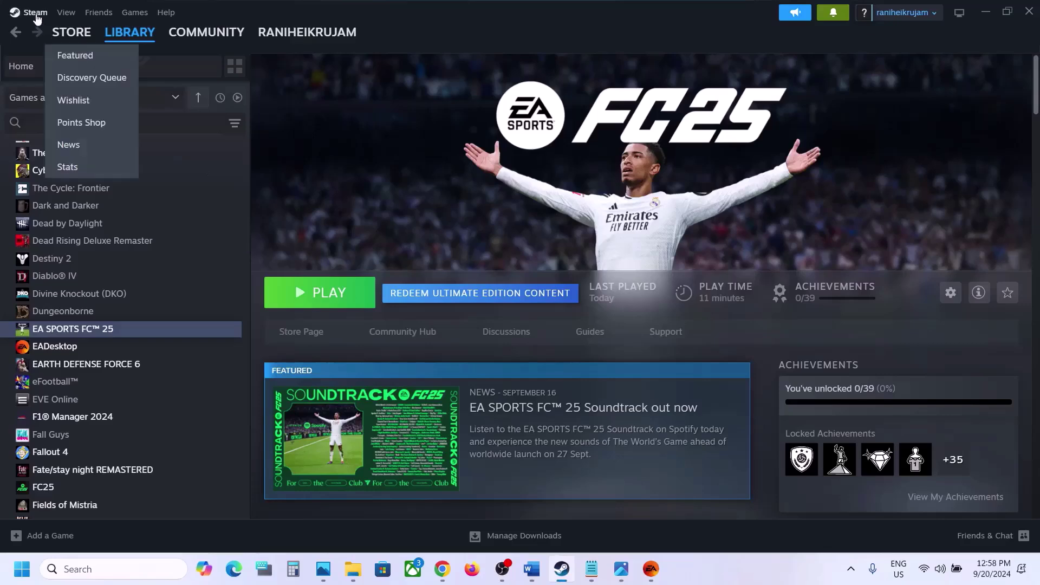
click(36, 13)
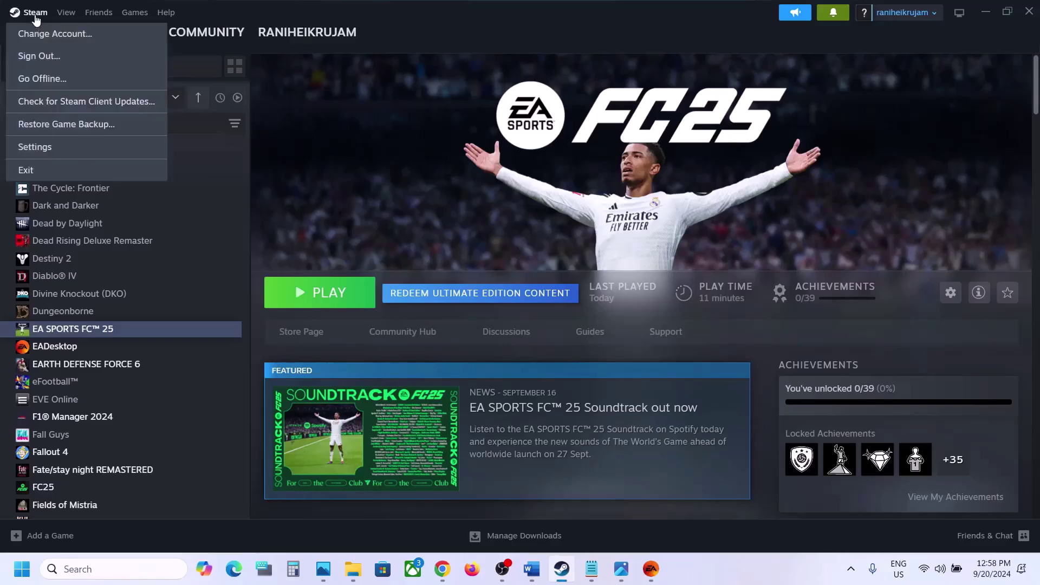
click(651, 568)
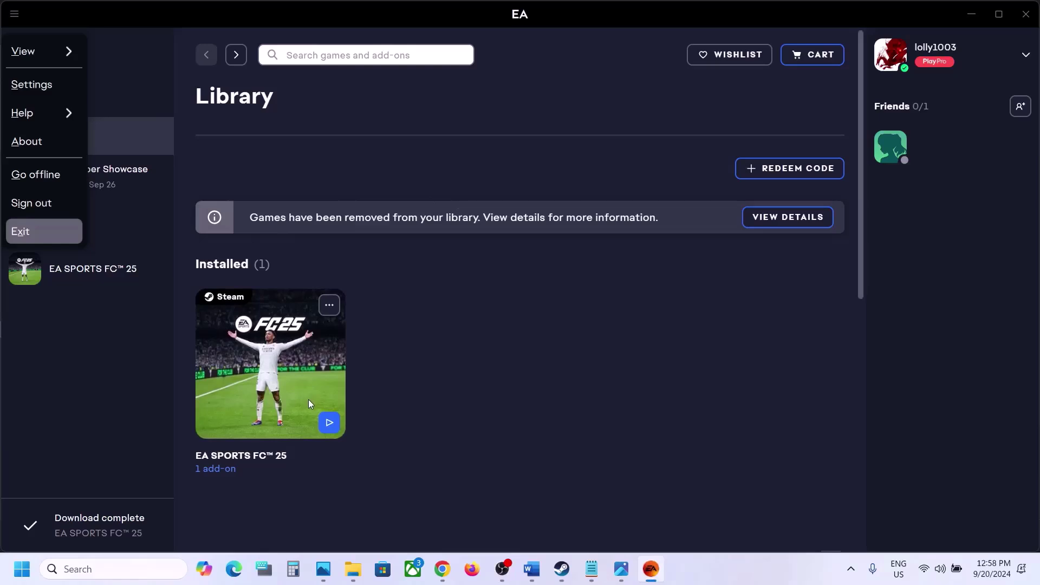
Switch to the Word document and read Step 11, highlighting "Repair/Verify the game".
click(533, 568)
scroll(262, 421, down, 3)
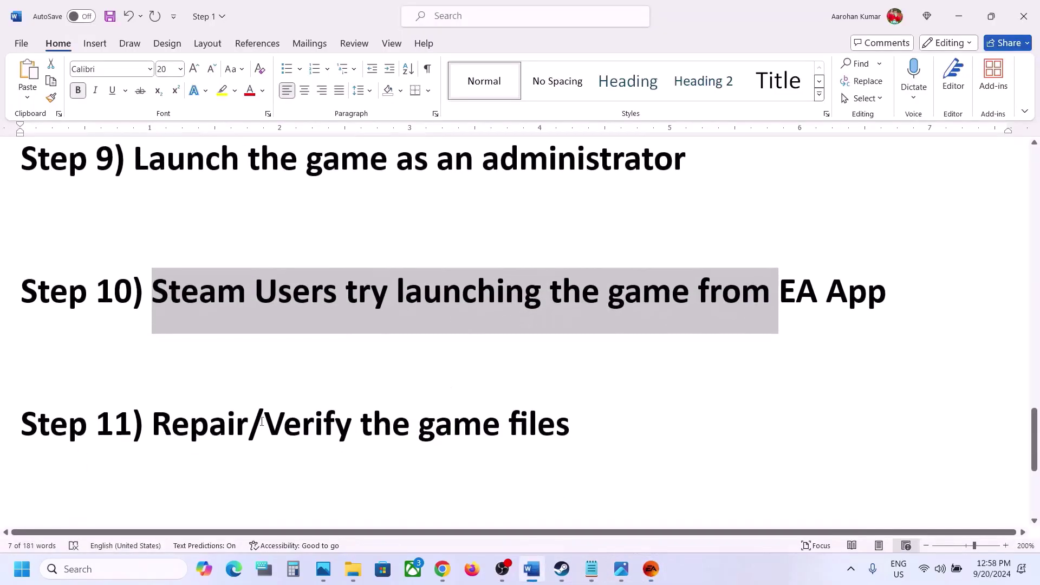
drag(222, 414, 503, 428)
scroll(448, 417, down, 1)
scroll(448, 418, up, 1)
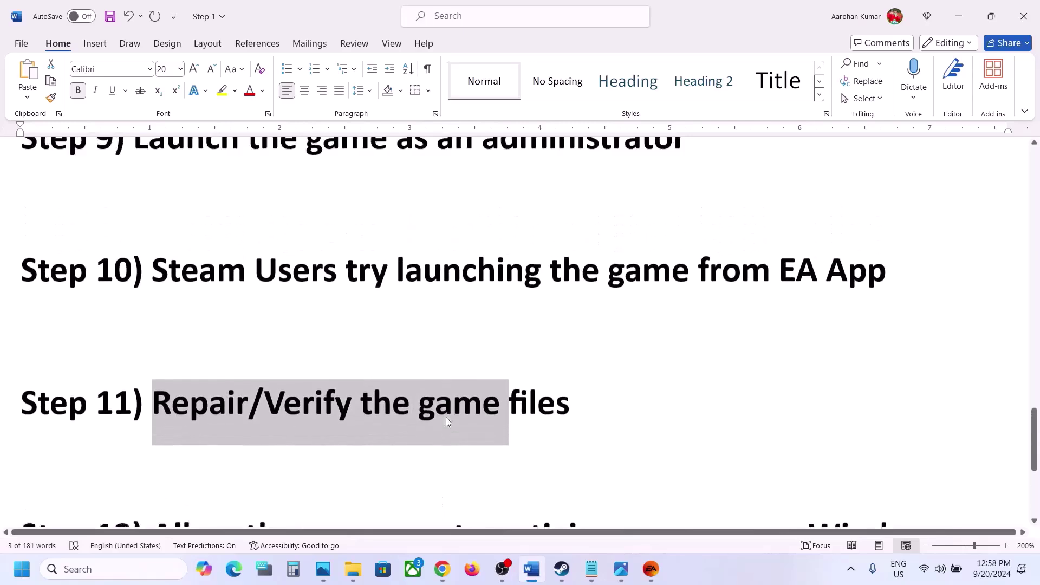
In Steam, view the "Verify integrity of game files" option in EA SPORTS FC 25's installed files properties and close the dialog.
click(563, 579)
right_click(162, 329)
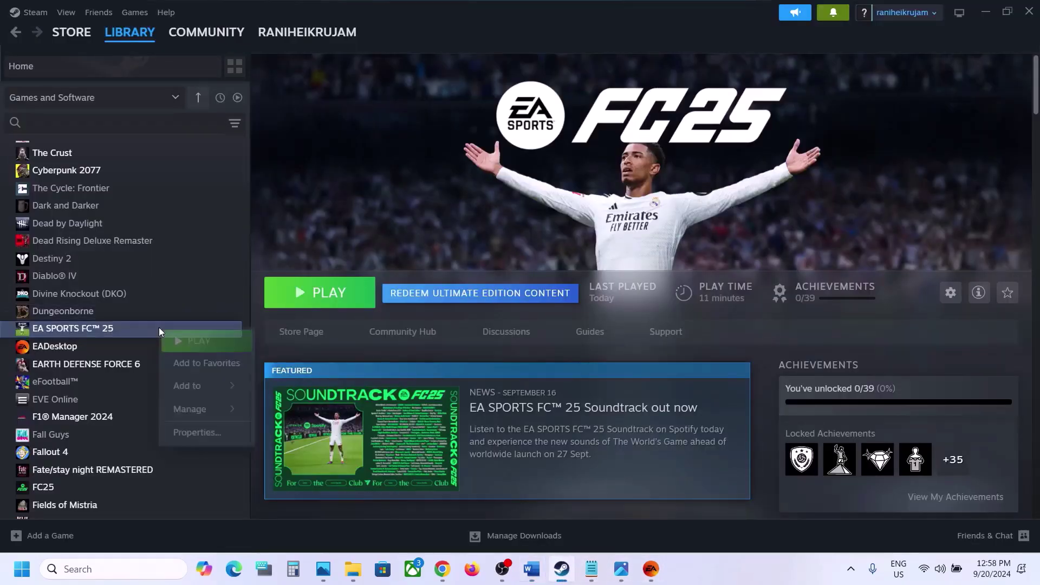
click(203, 432)
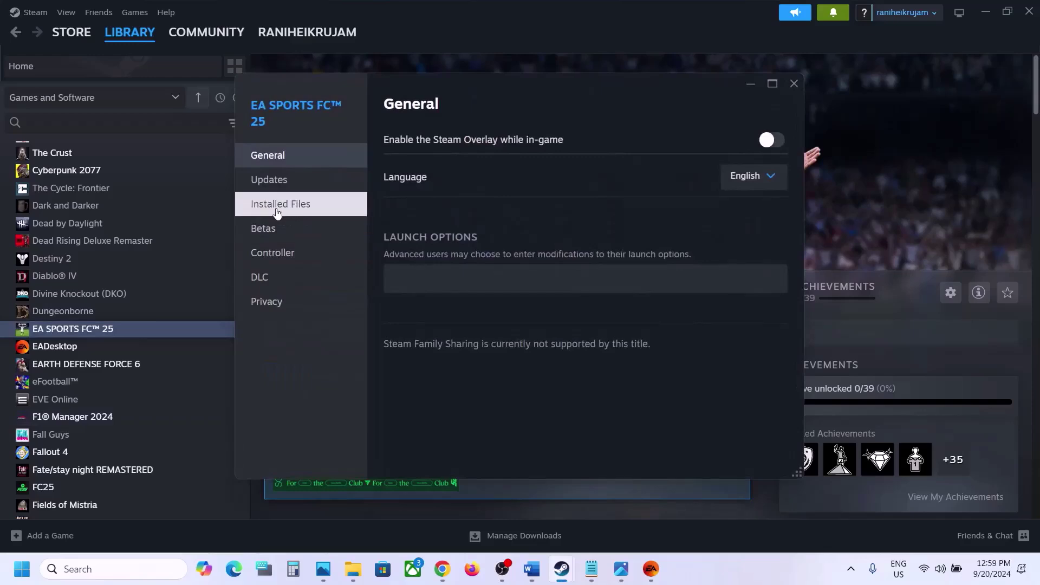
click(275, 204)
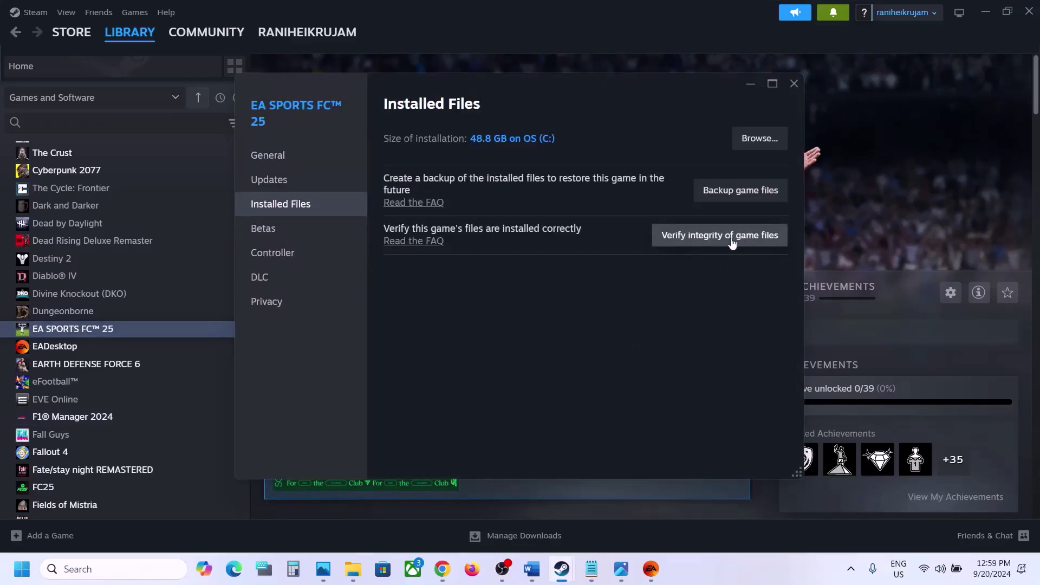
click(794, 84)
Switch to the EA app, open the EA SPORTS FC 25 page and view its manage options for a repair command.
click(651, 568)
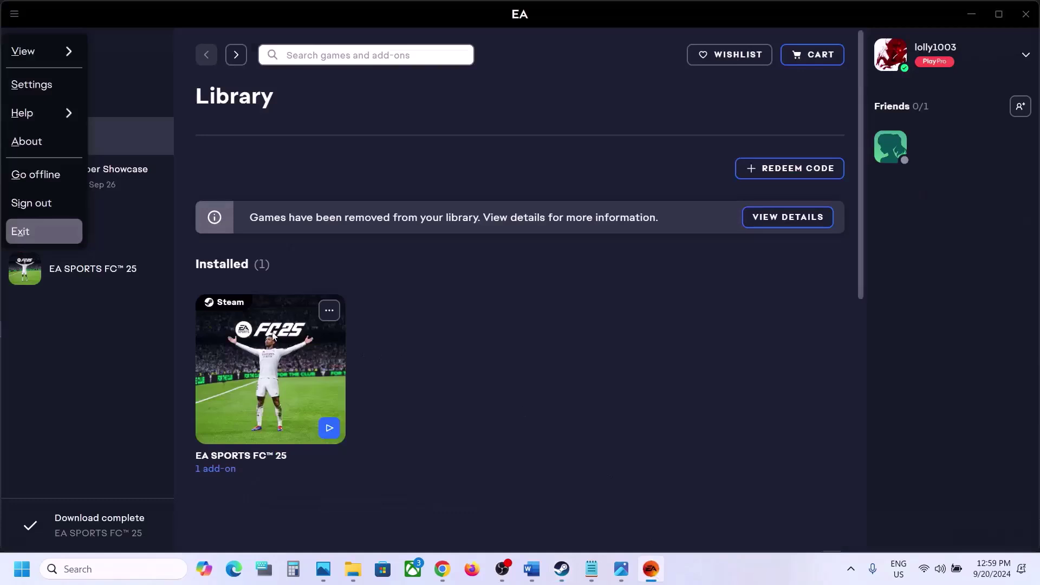
click(100, 275)
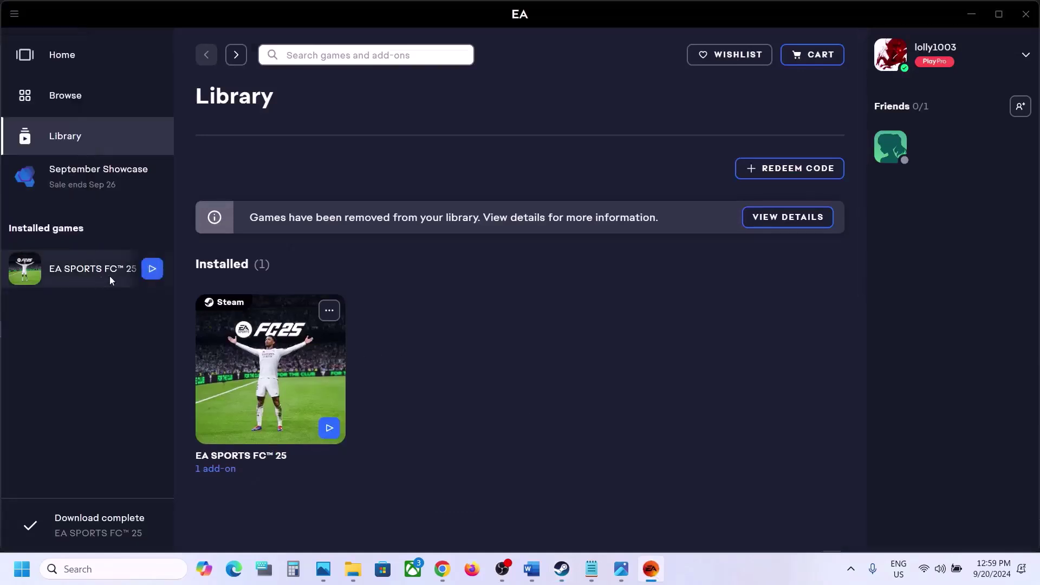
click(109, 275)
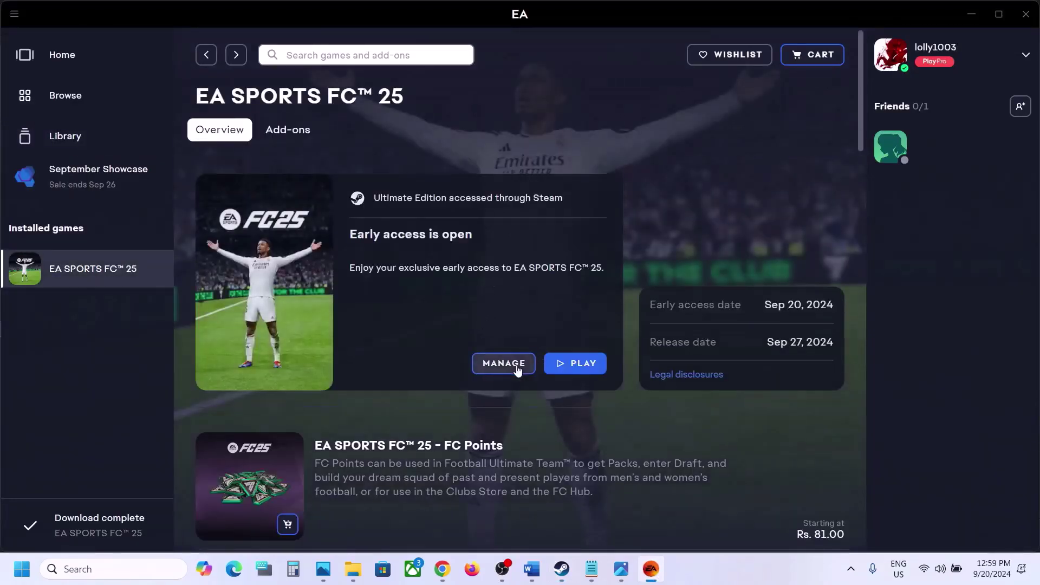
click(503, 363)
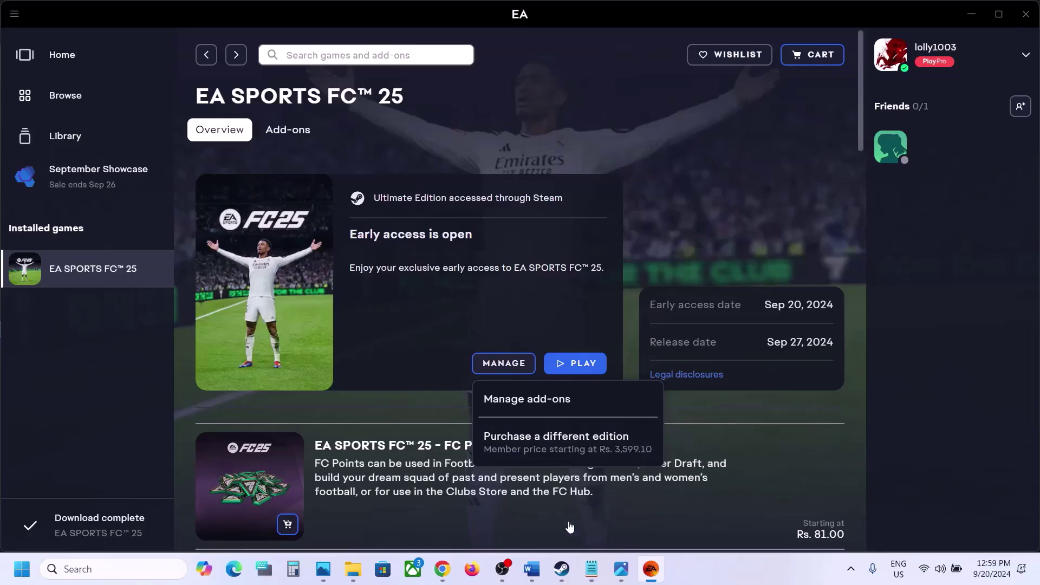
Switch to the Word document and read Step 12, highlighting its advice to allow the game exe through the antivirus or Windows Security.
click(525, 568)
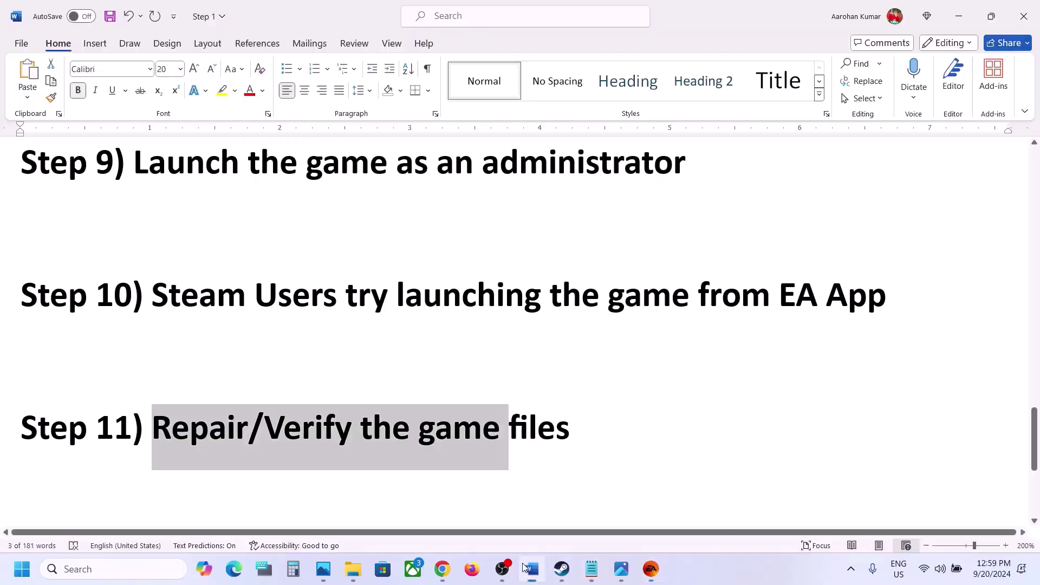
scroll(381, 386, down, 5)
scroll(239, 390, up, 2)
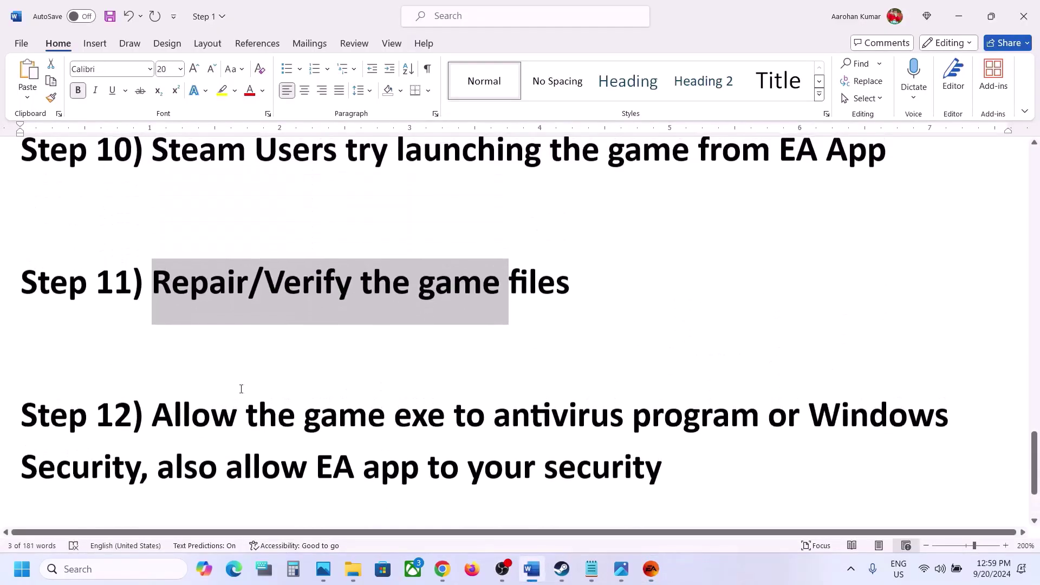
drag(189, 407, 672, 432)
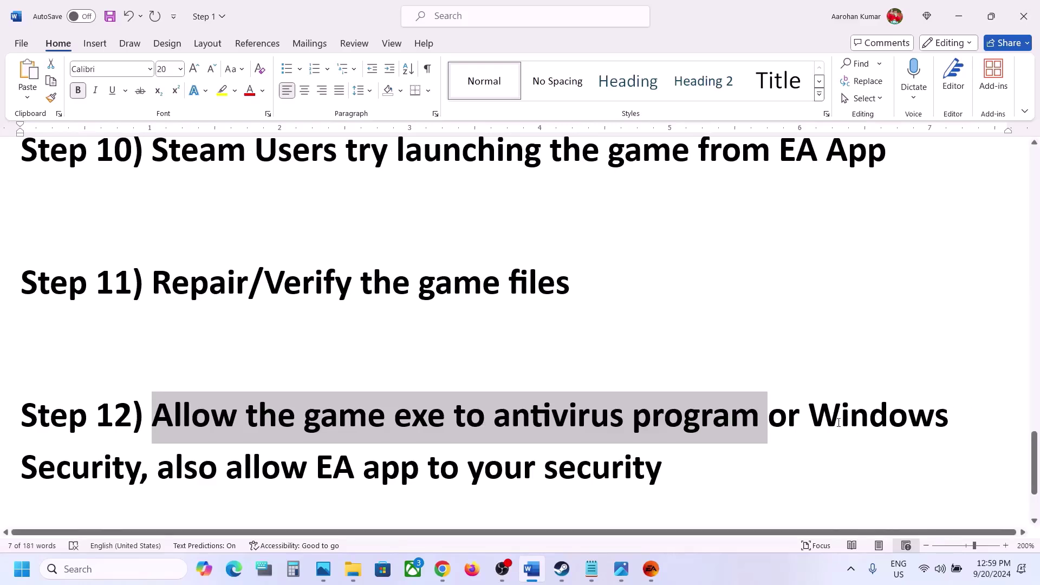
drag(813, 413, 854, 457)
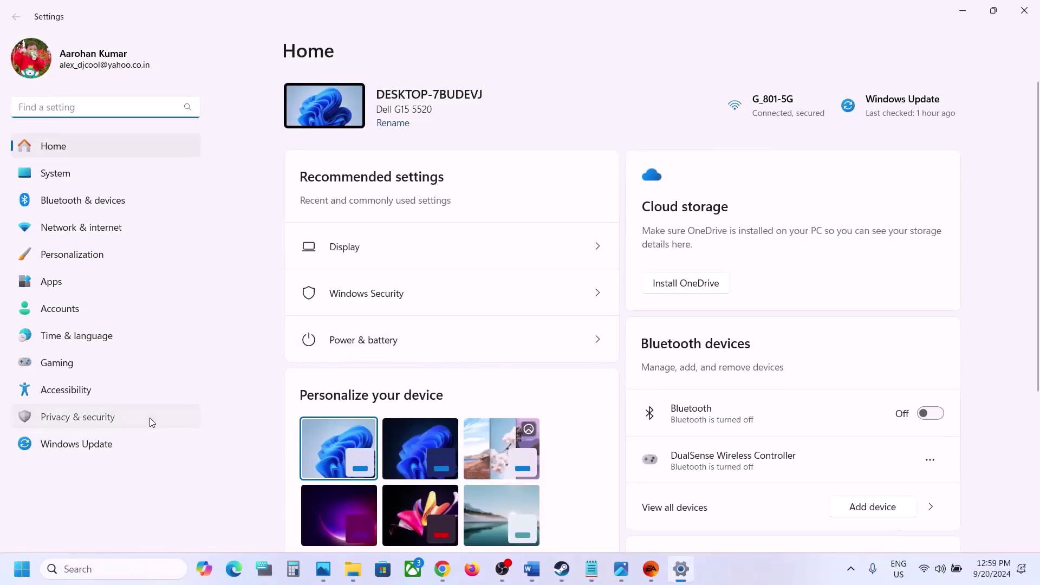
From Windows Settings, open Windows Security's ransomware protection and its list of apps allowed through Controlled folder access.
click(153, 416)
scroll(478, 187, down, 1)
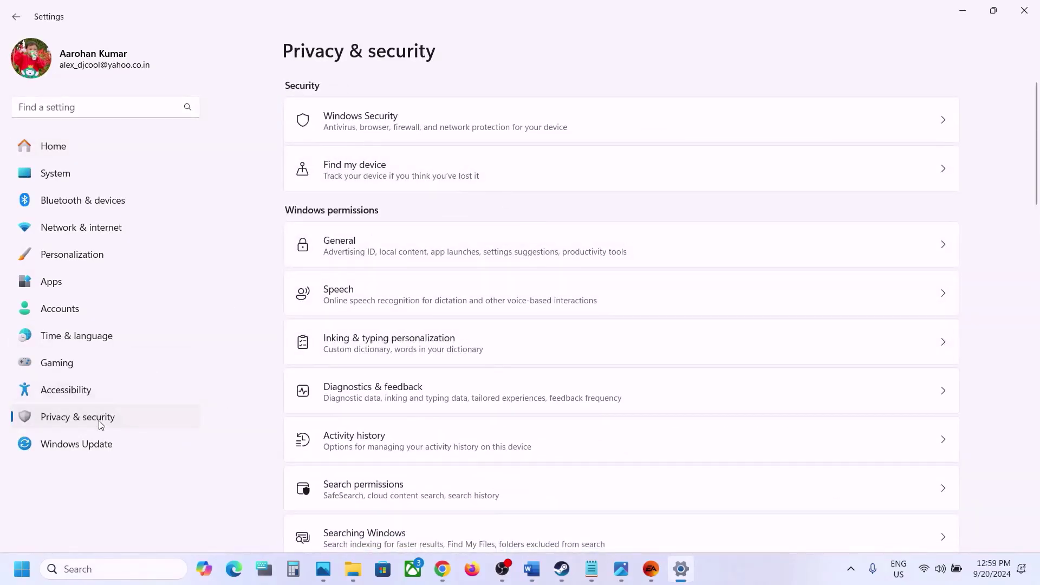
click(400, 120)
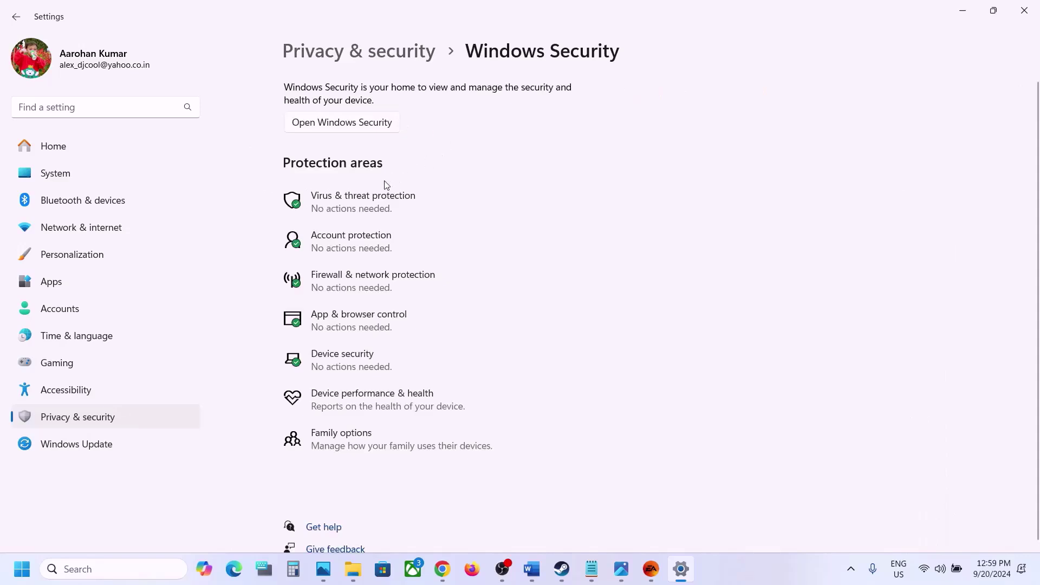
click(363, 203)
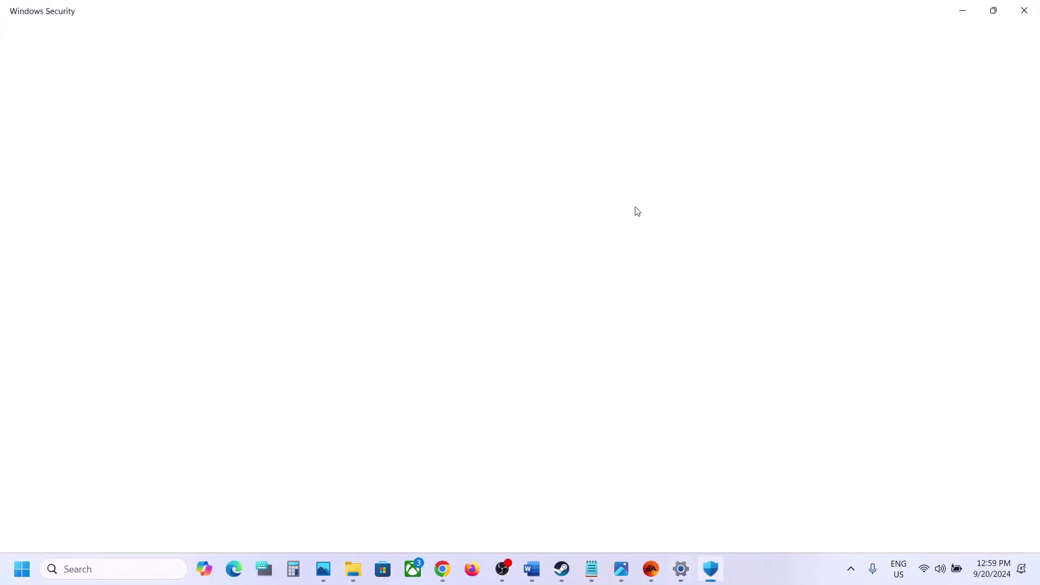
scroll(637, 211, down, 3)
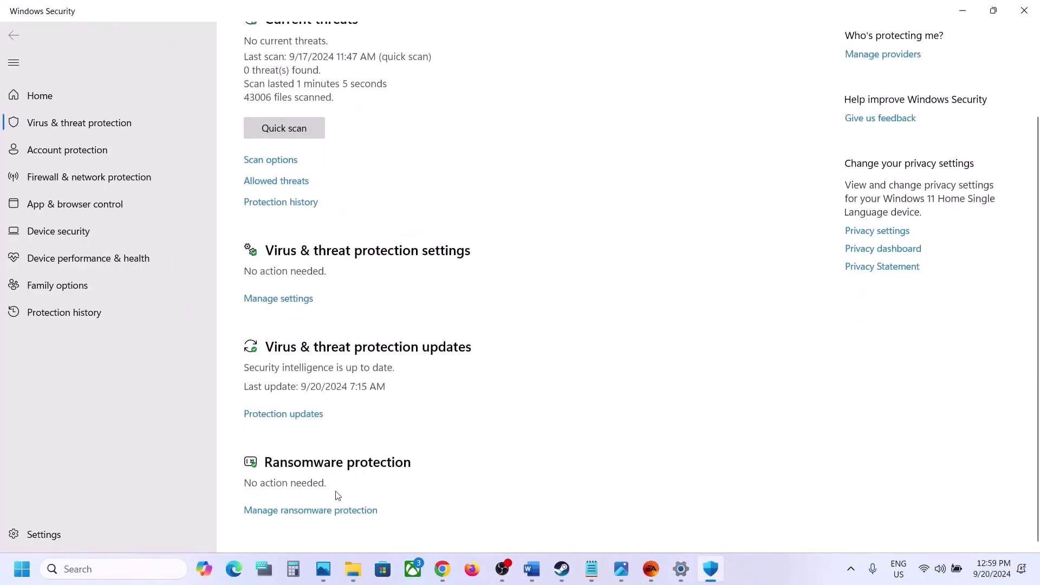
click(326, 511)
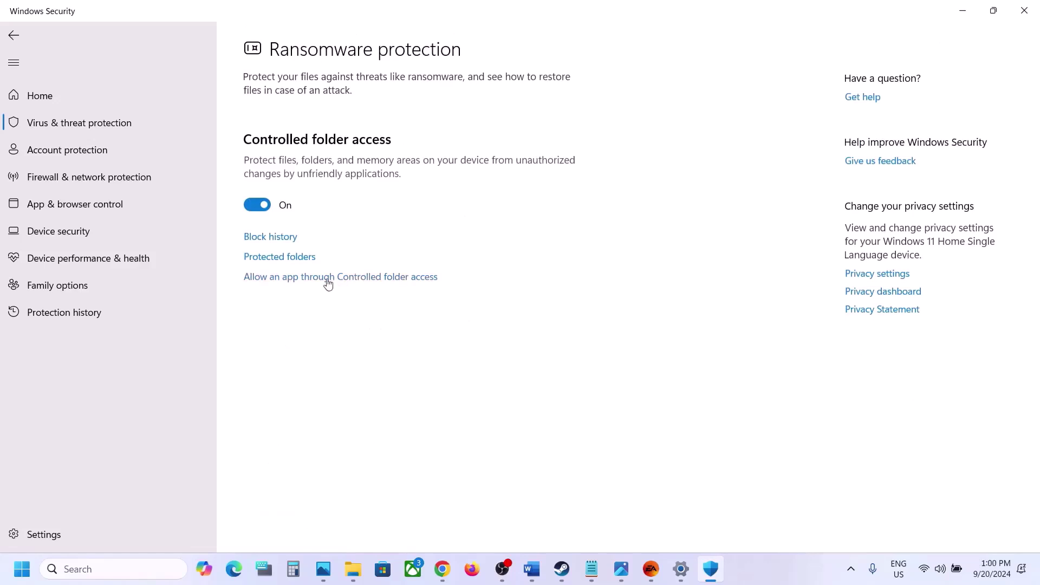
click(348, 279)
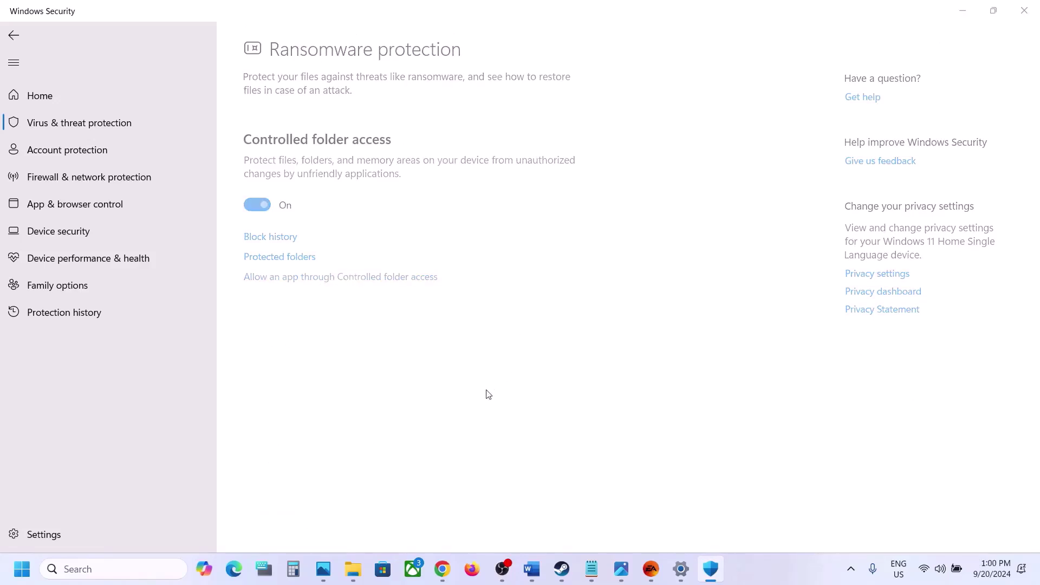
Add the FC25 application from the EA SPORTS FC 25 folder to the apps allowed through Controlled folder access.
scroll(486, 393, down, 2)
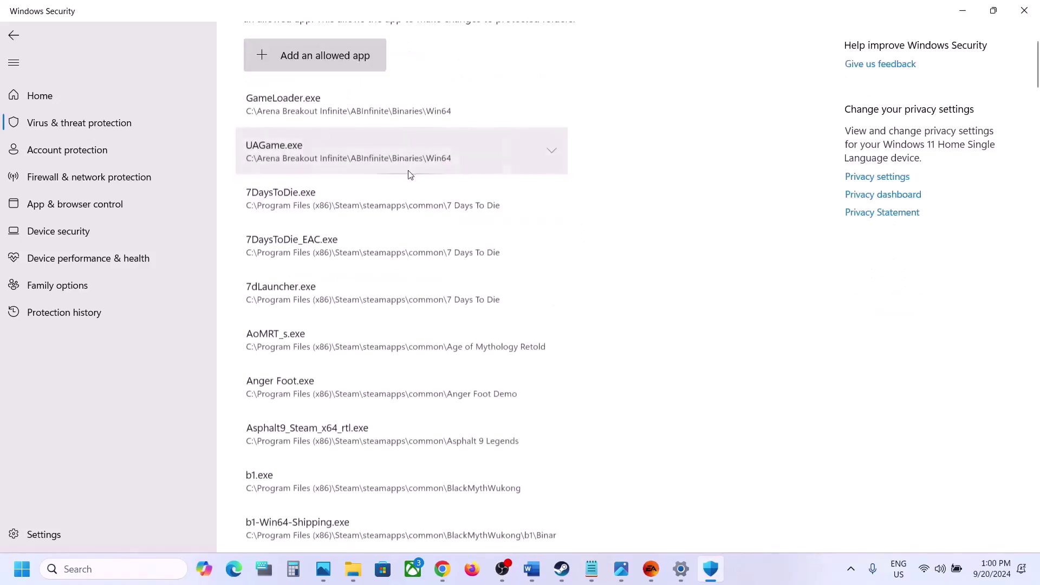
click(359, 57)
click(306, 107)
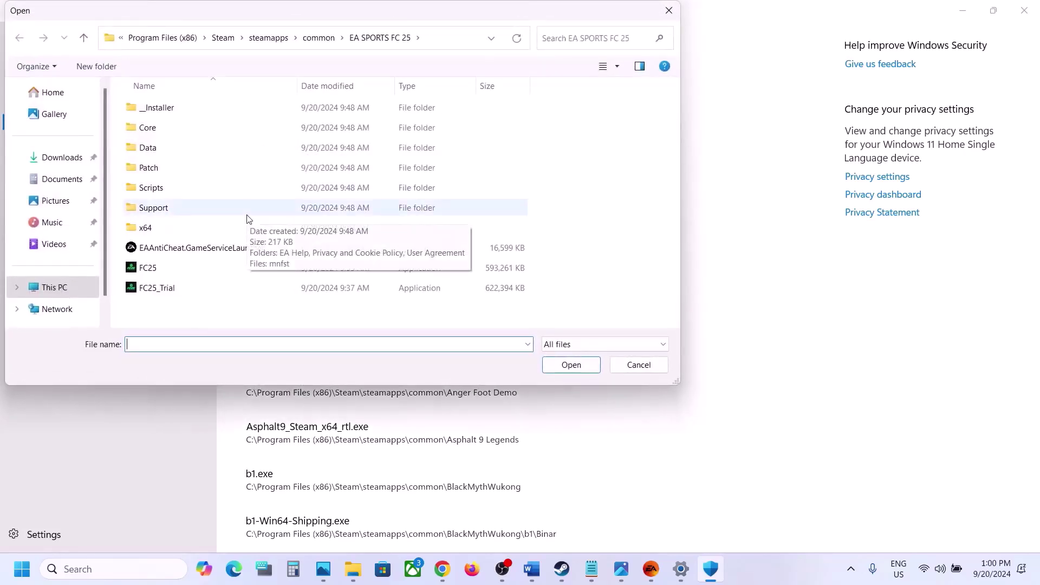
click(160, 272)
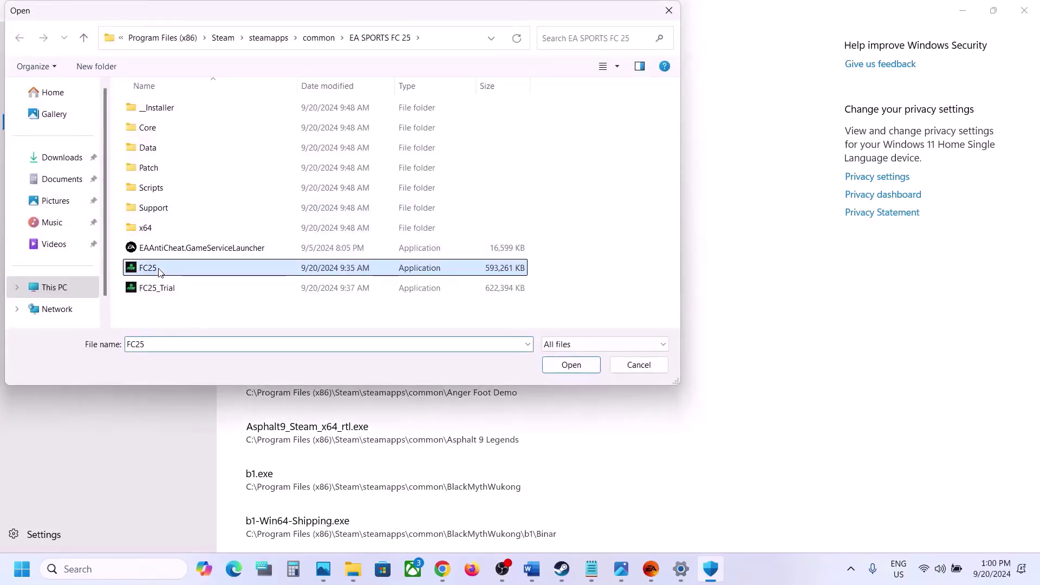
click(568, 364)
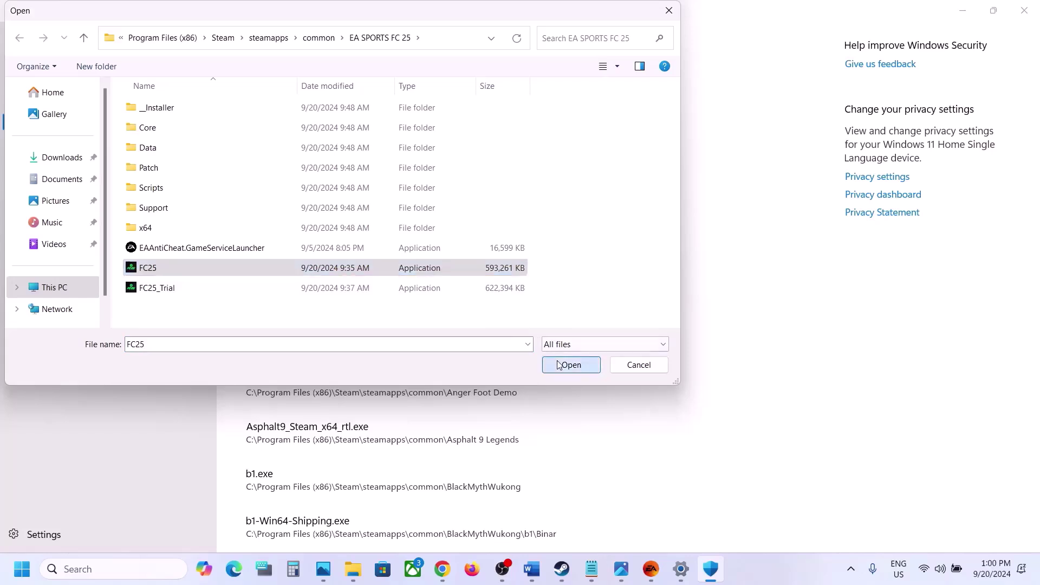
Add the FC25_Trial application from the game folder to the Controlled folder access allowed apps.
click(305, 64)
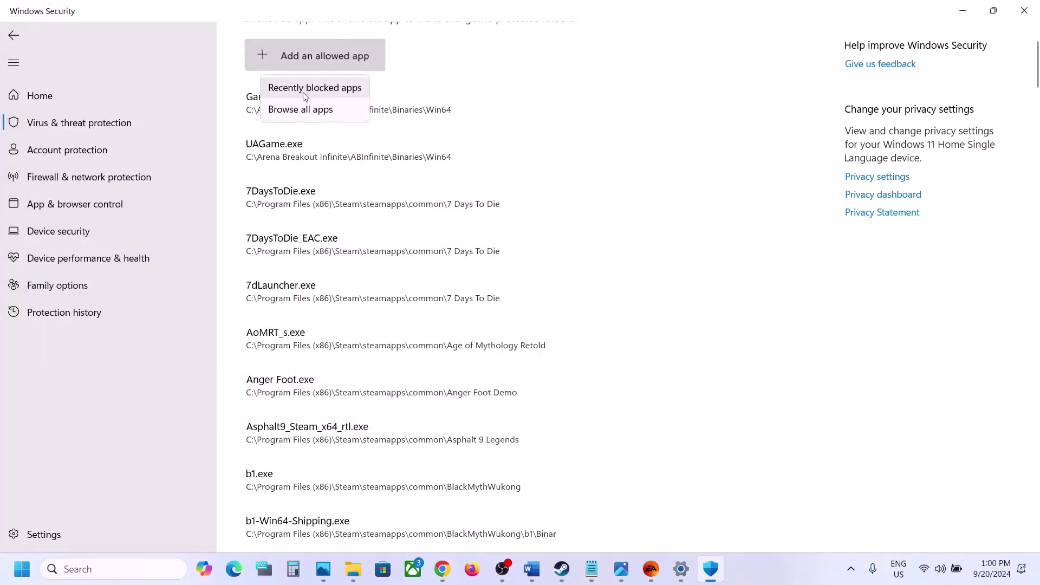
click(299, 109)
click(168, 289)
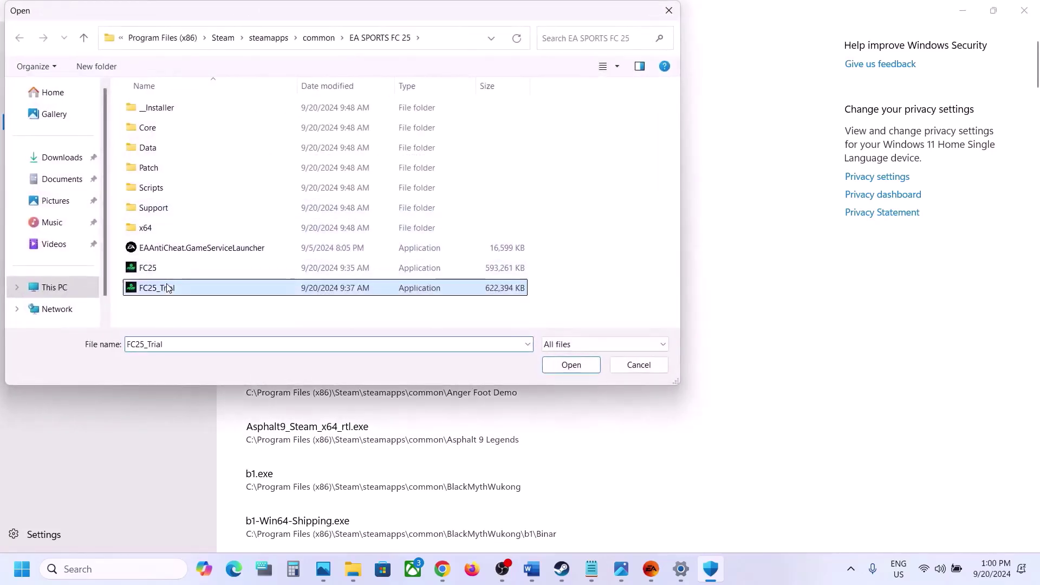
click(585, 366)
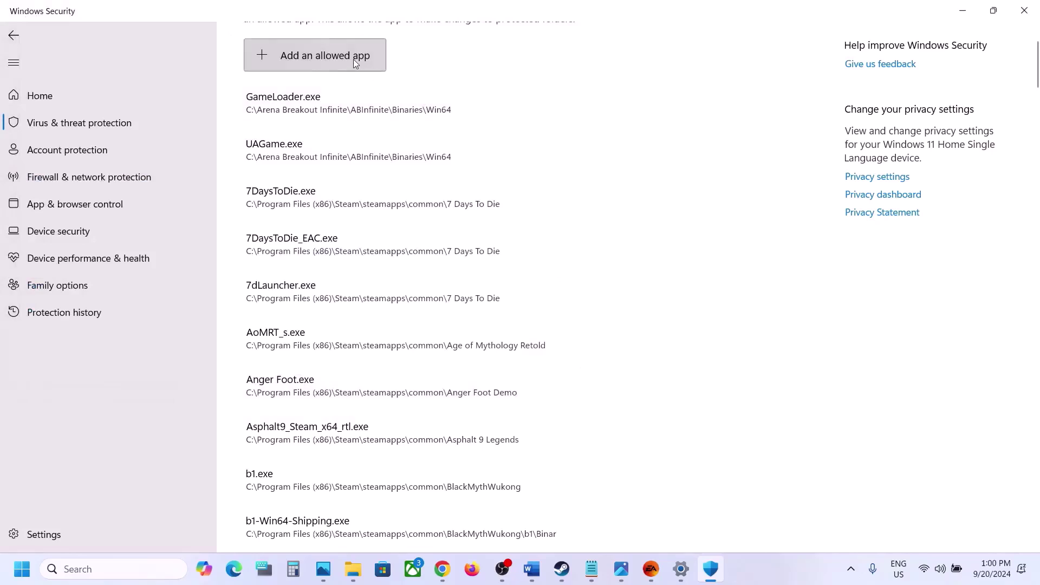
Add EAAntiCheat.GameServiceLauncher from the game folder to the Controlled folder access allowed apps.
click(352, 61)
click(327, 105)
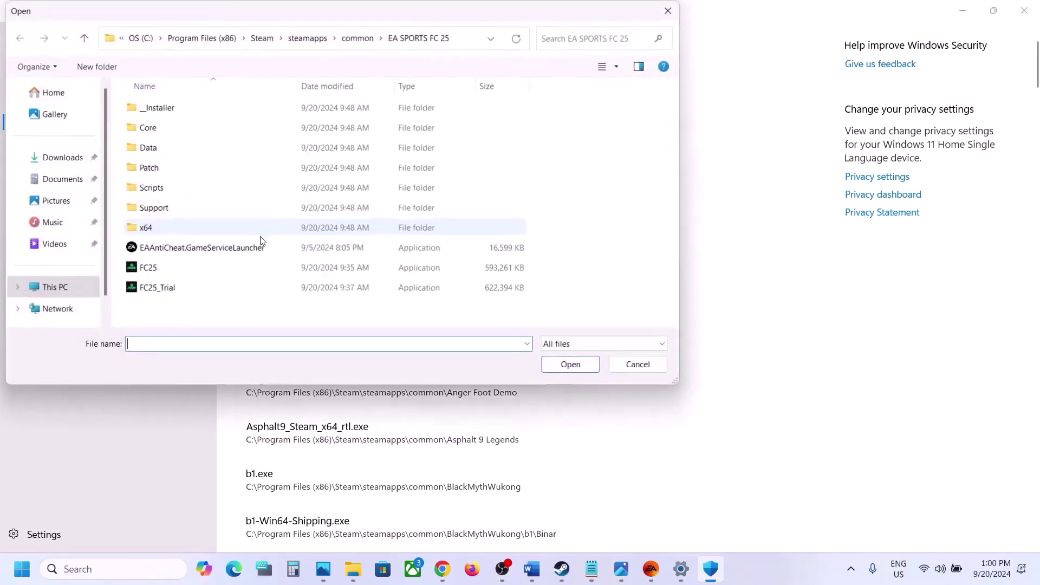
click(169, 253)
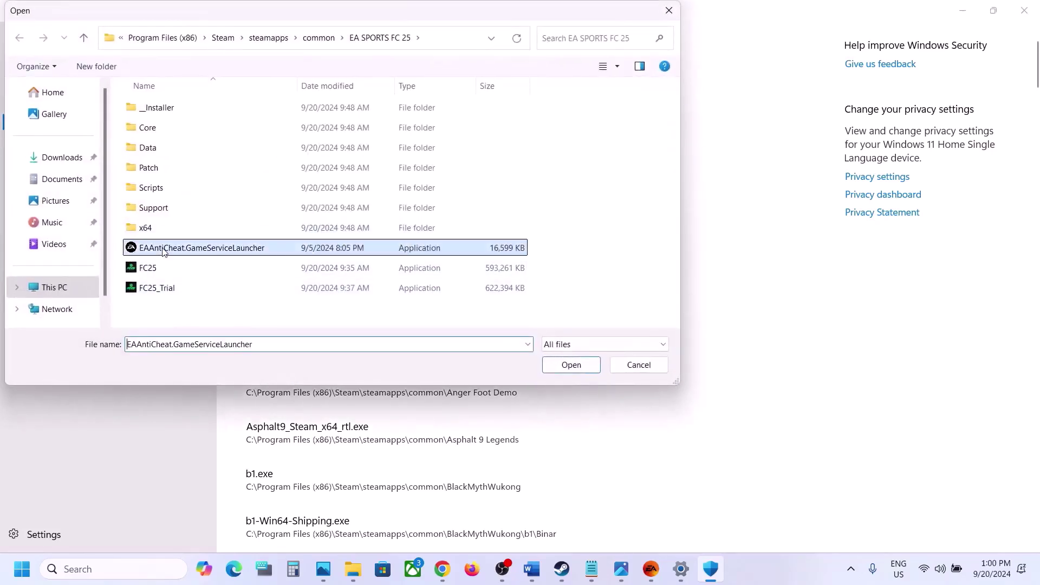
click(572, 364)
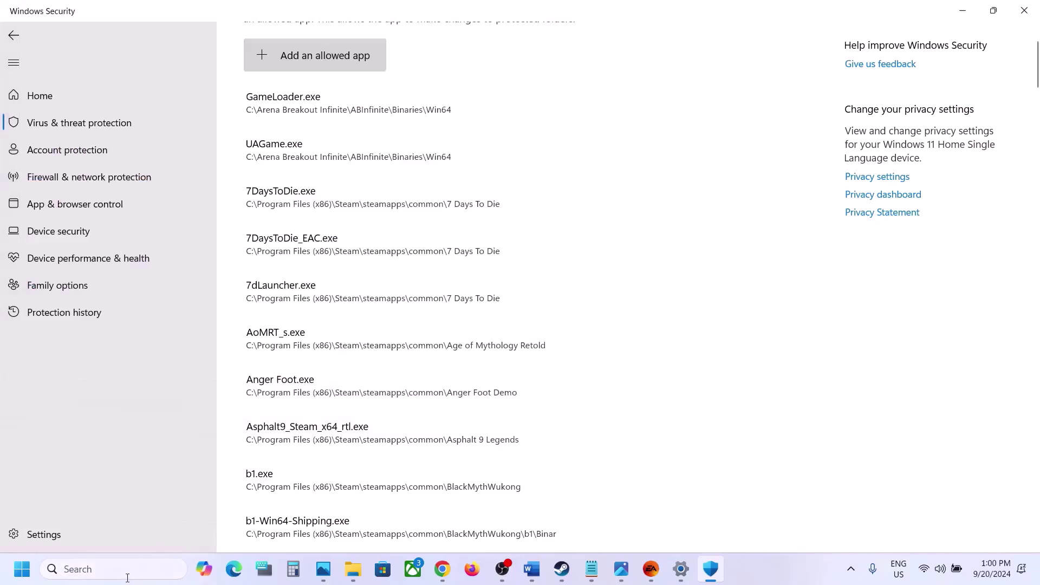
Open Windows Defender Firewall's allowed apps list from Control Panel's System and Security, and unlock its settings for changes.
click(127, 578)
text(control)
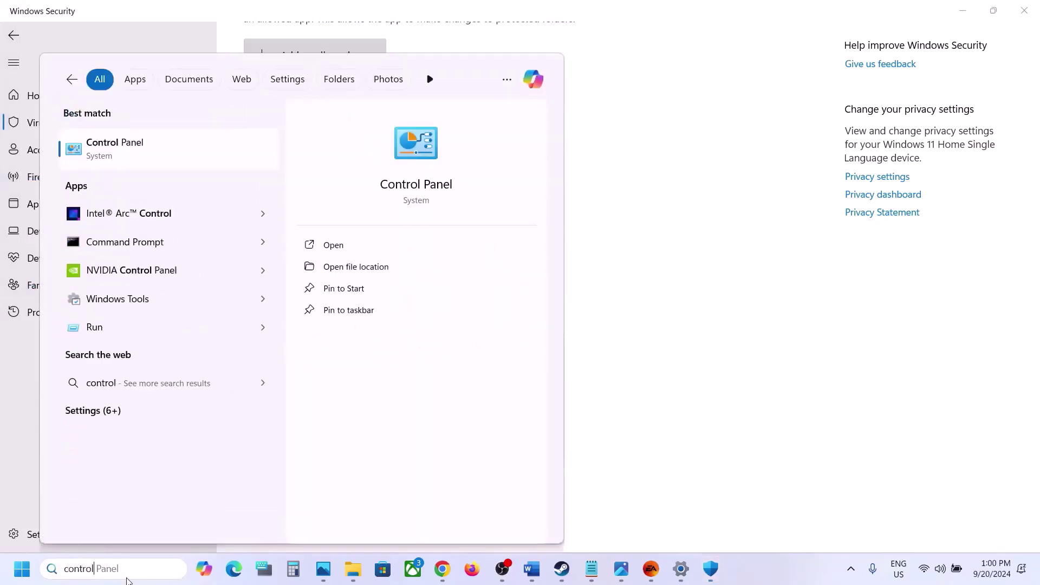
key(Return)
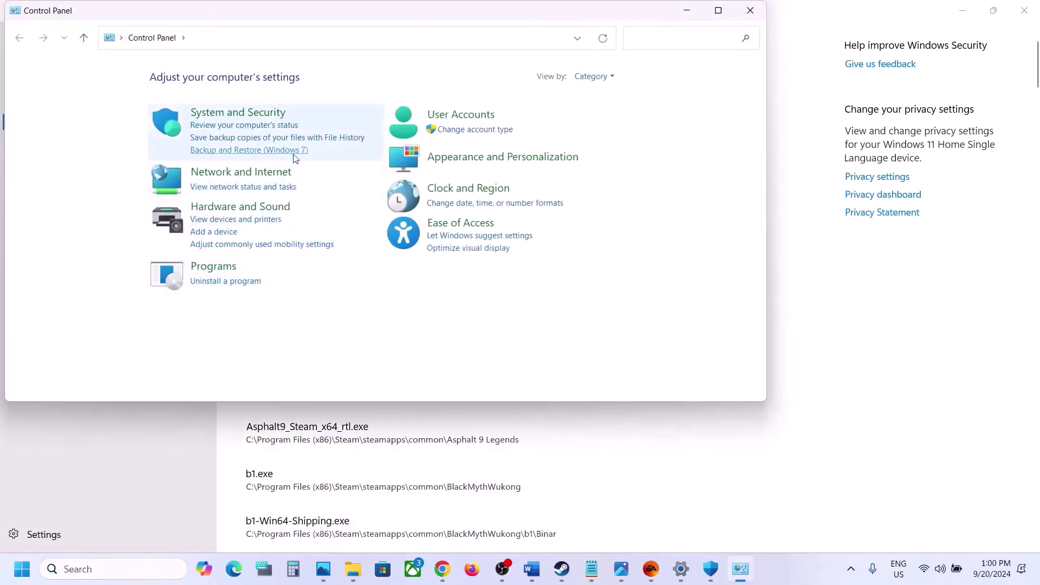
click(248, 112)
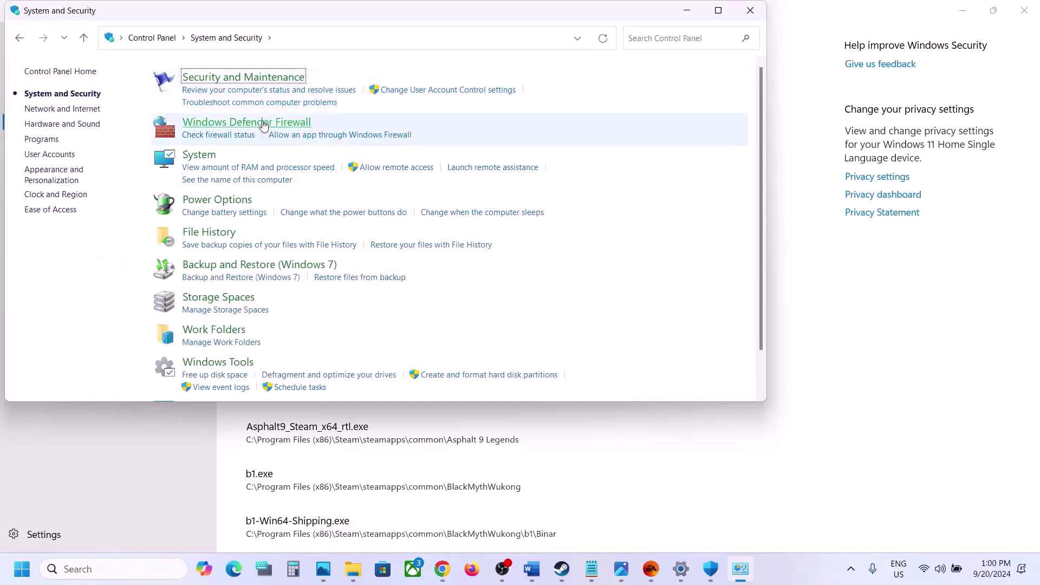
click(264, 124)
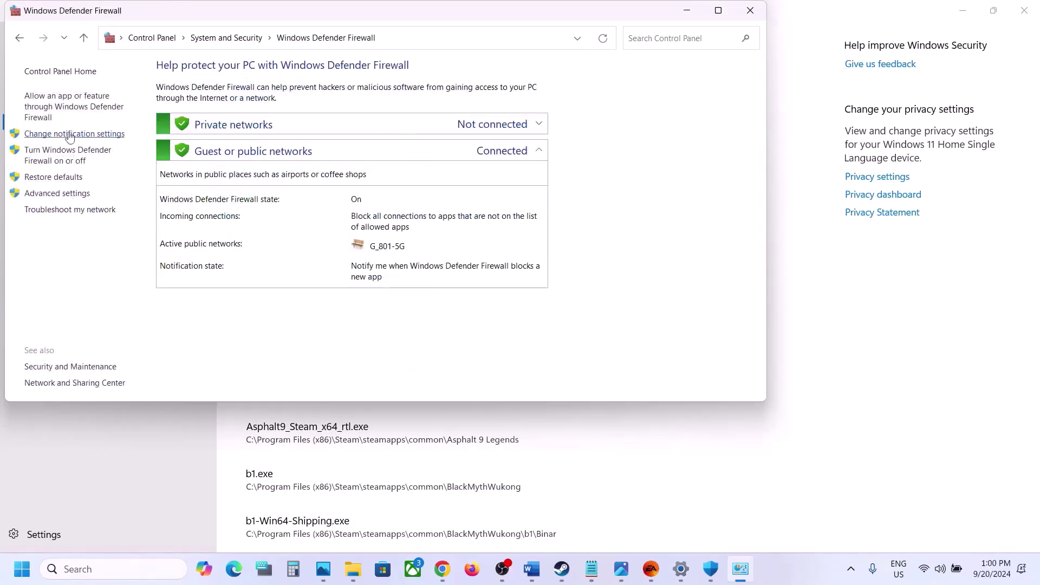
click(69, 107)
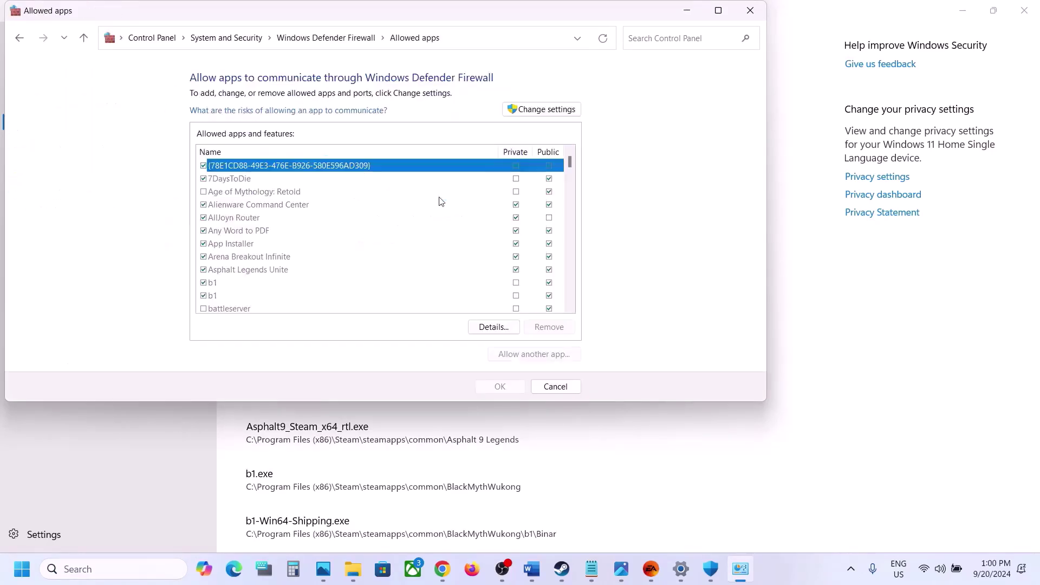
click(530, 110)
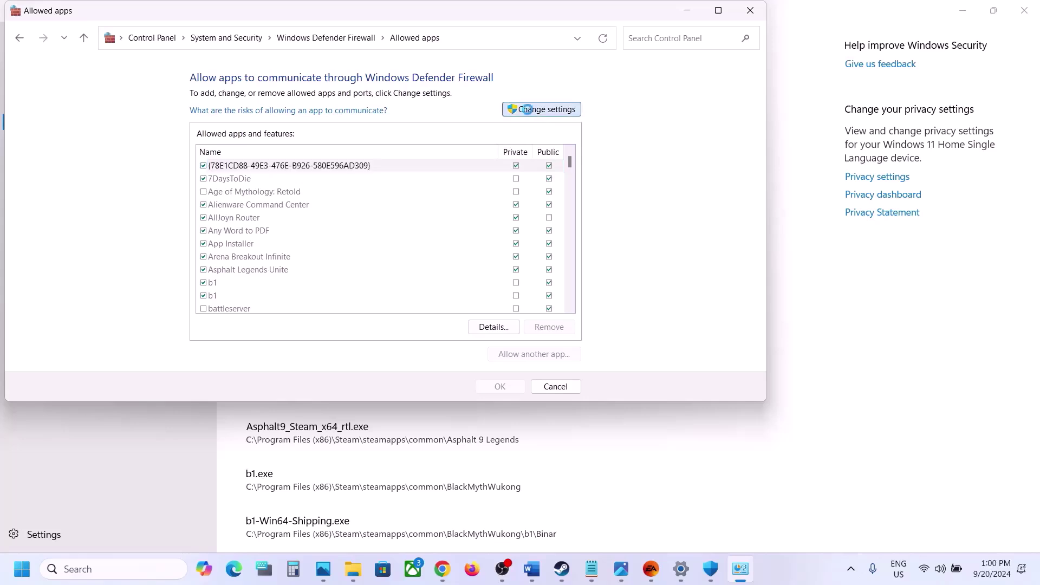
Try to add the FC25 application from the EA SPORTS FC 25 folder to the firewall's allowed apps.
click(532, 352)
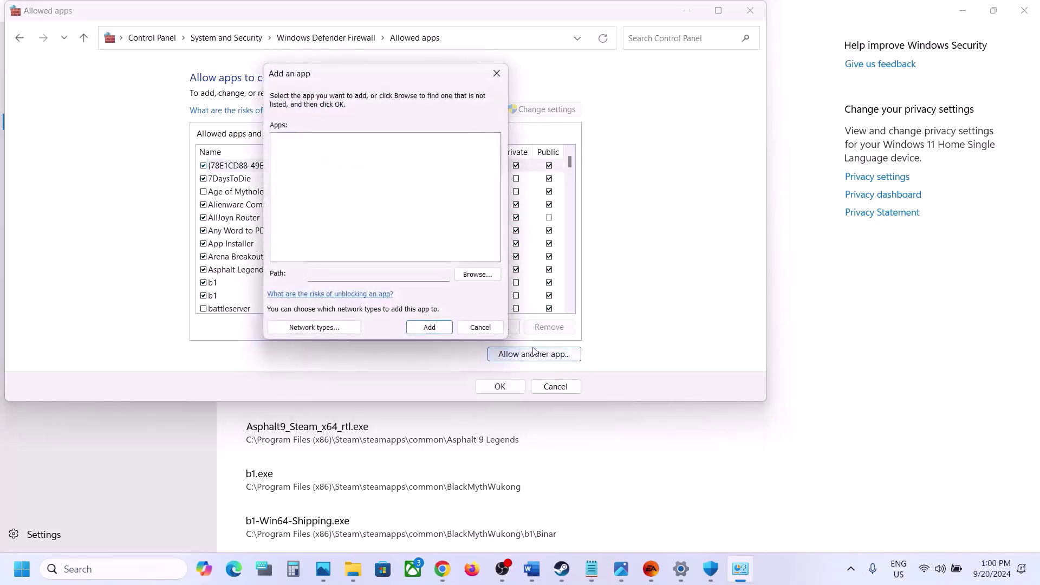
click(477, 274)
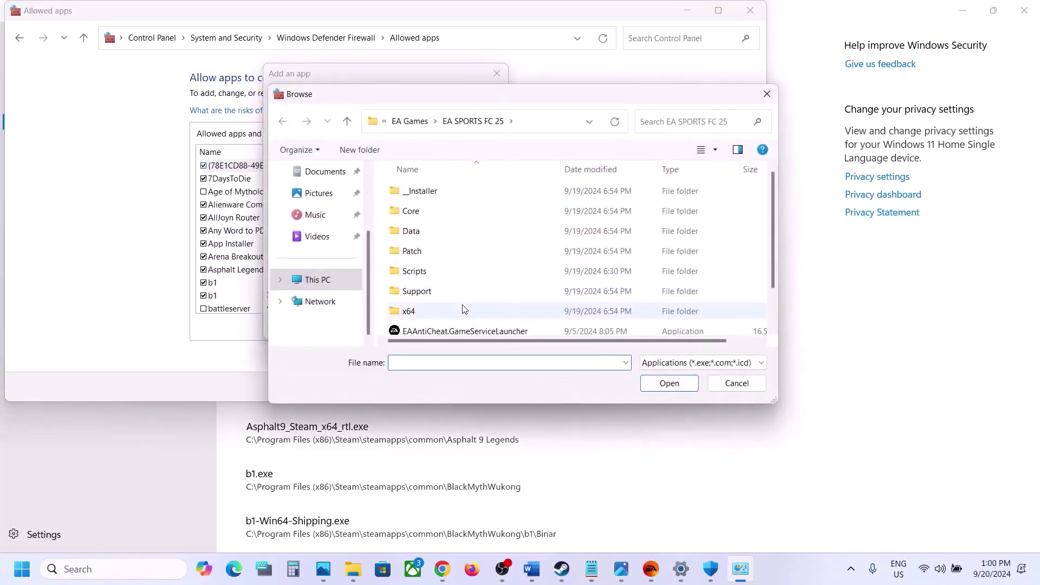
scroll(463, 307, down, 1)
click(434, 312)
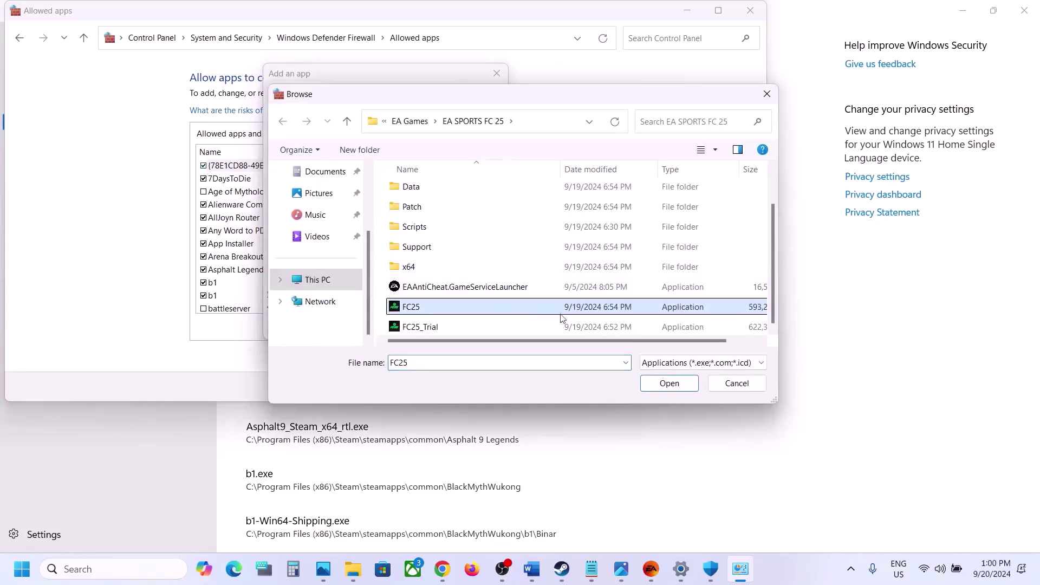
click(668, 383)
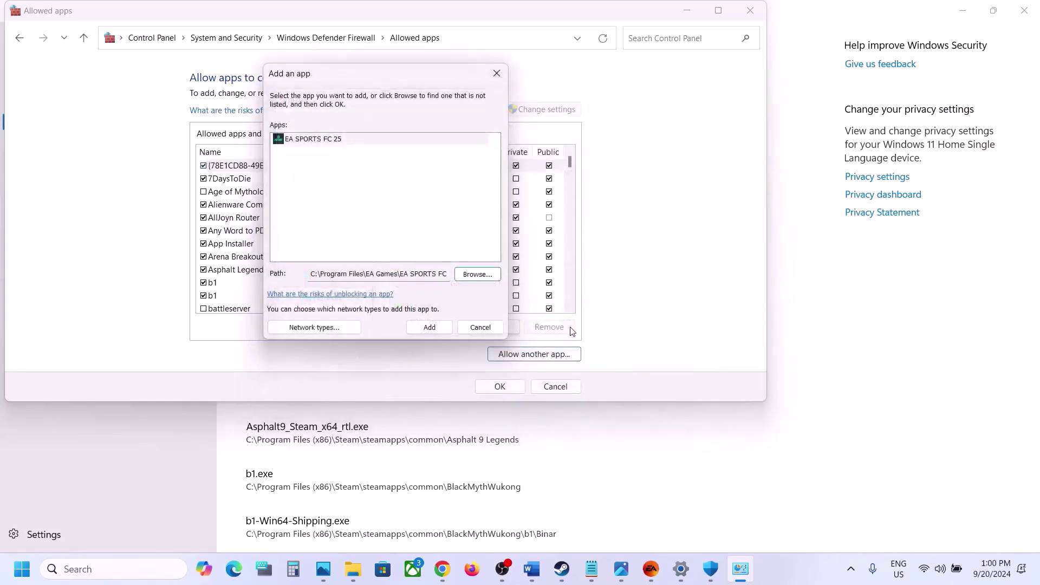
click(430, 327)
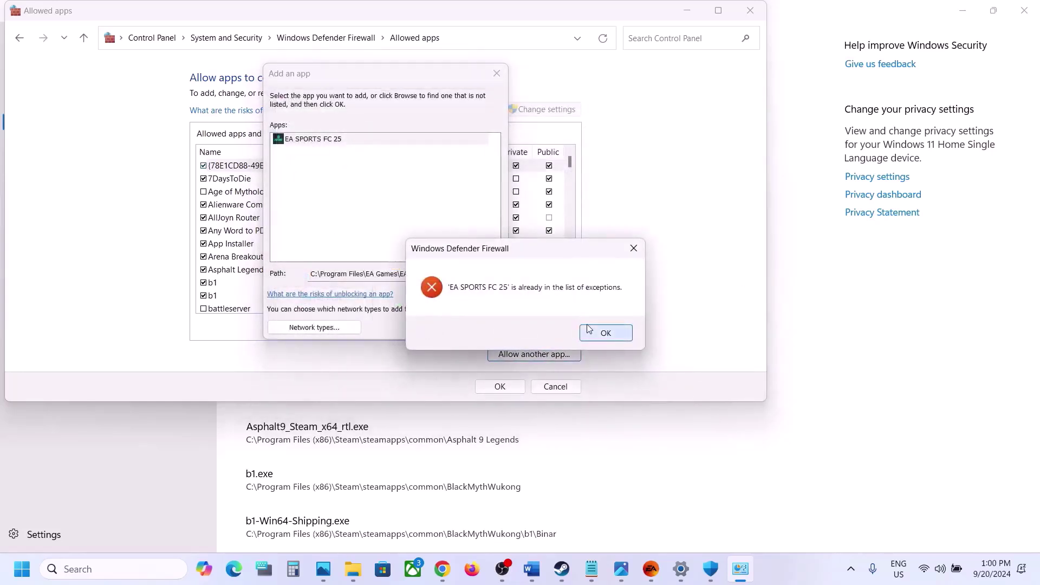
click(602, 331)
Try to add the FC25_Trial application from the game folder to the firewall's allowed apps.
click(477, 273)
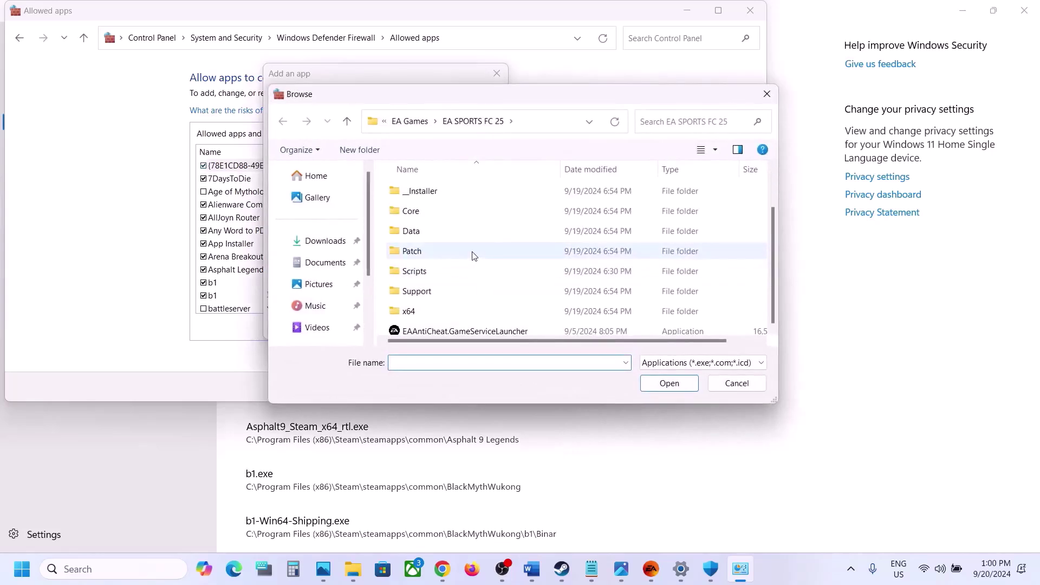
scroll(471, 253, down, 2)
click(433, 327)
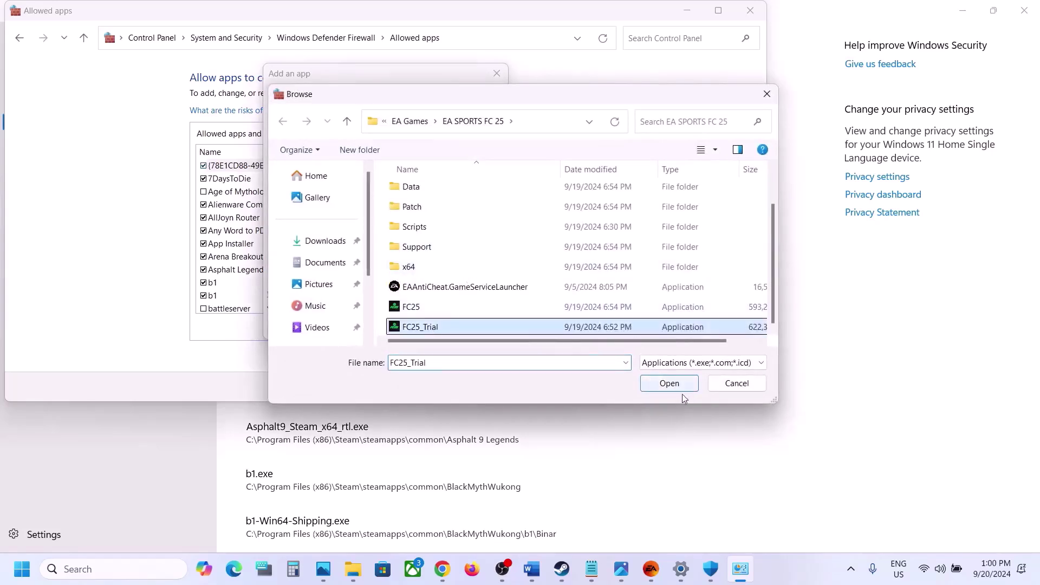
click(670, 382)
click(443, 330)
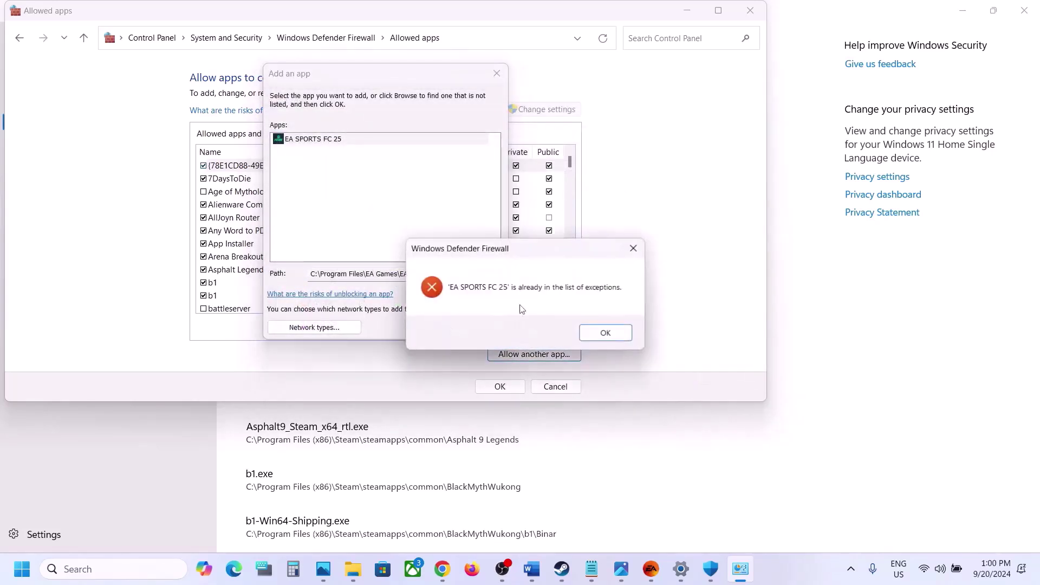
click(607, 331)
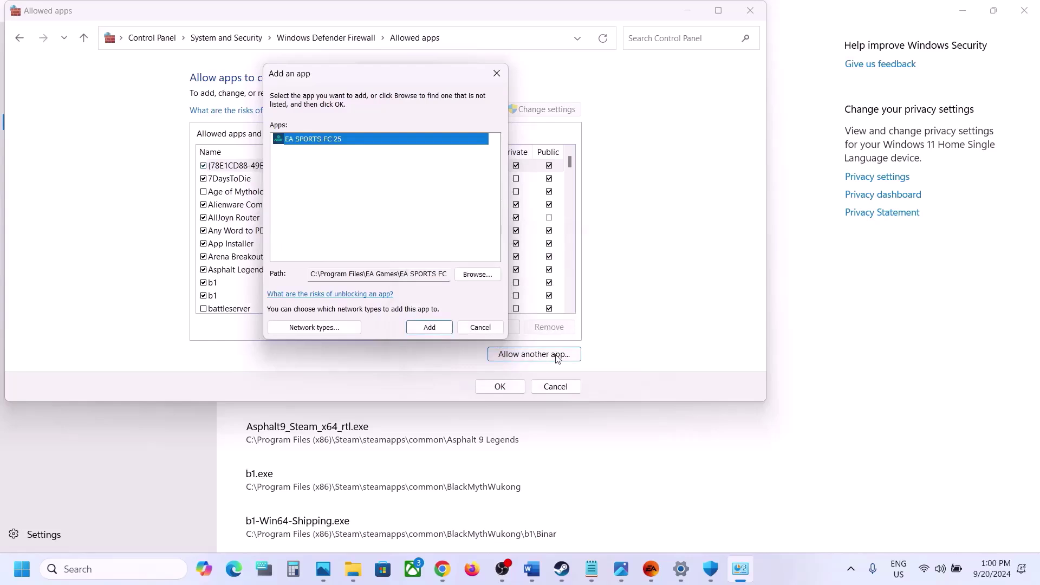
Try to add EAAntiCheat.GameServiceLauncher from the game folder to the firewall's allowed apps, and close the add-app dialog.
click(477, 274)
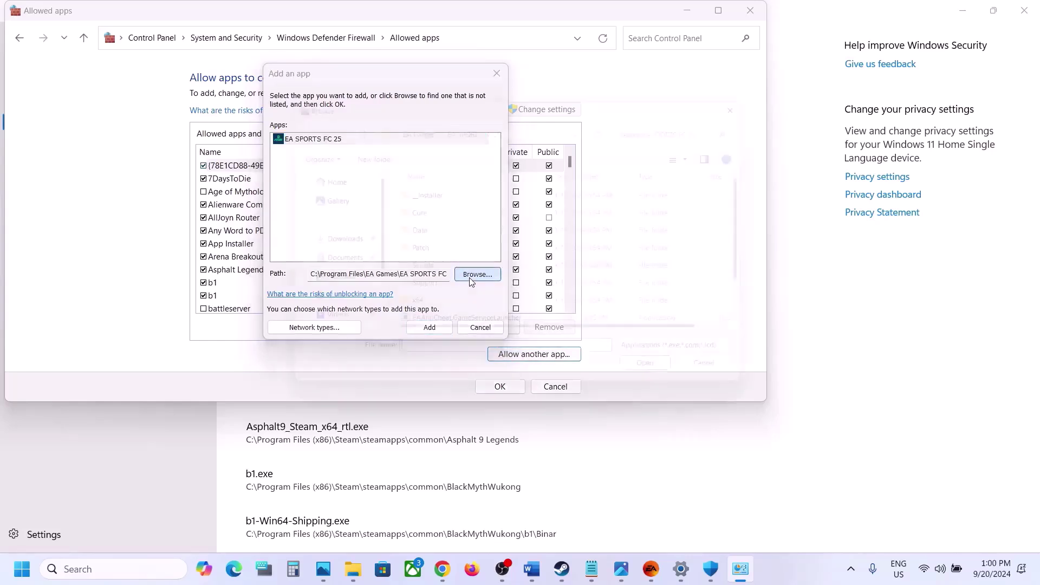
click(428, 330)
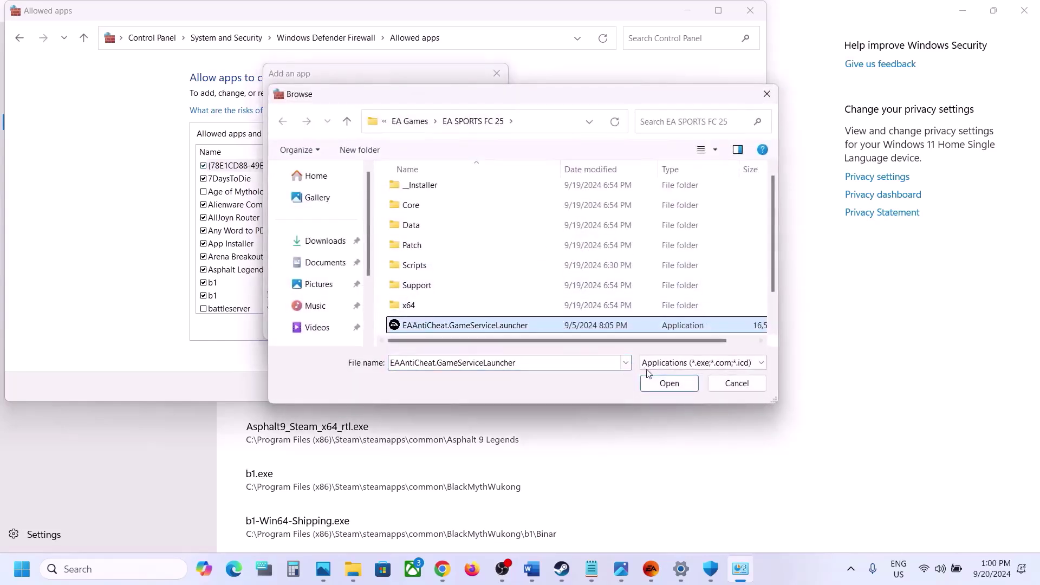
click(664, 381)
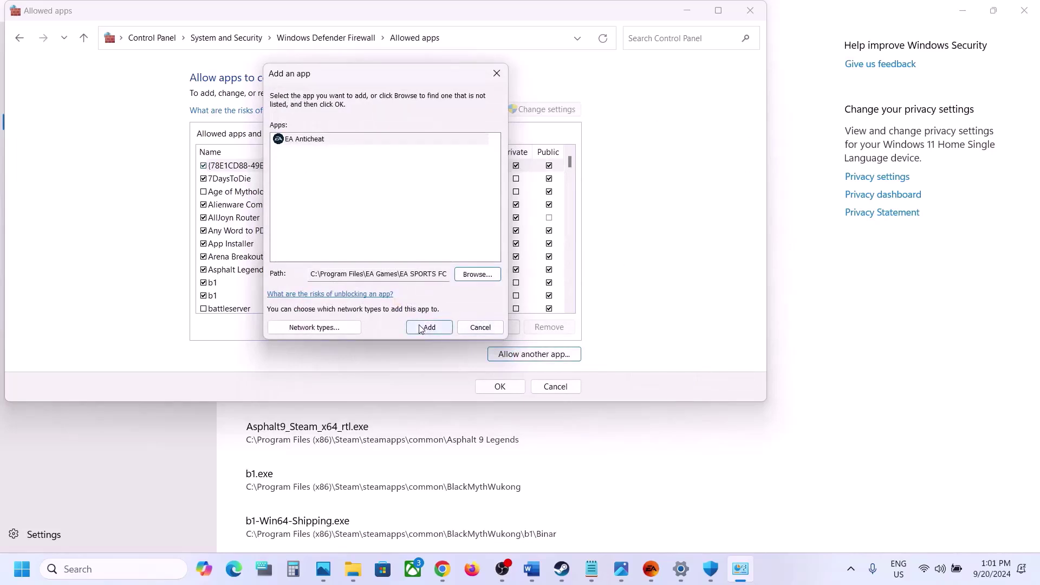
click(429, 327)
click(595, 332)
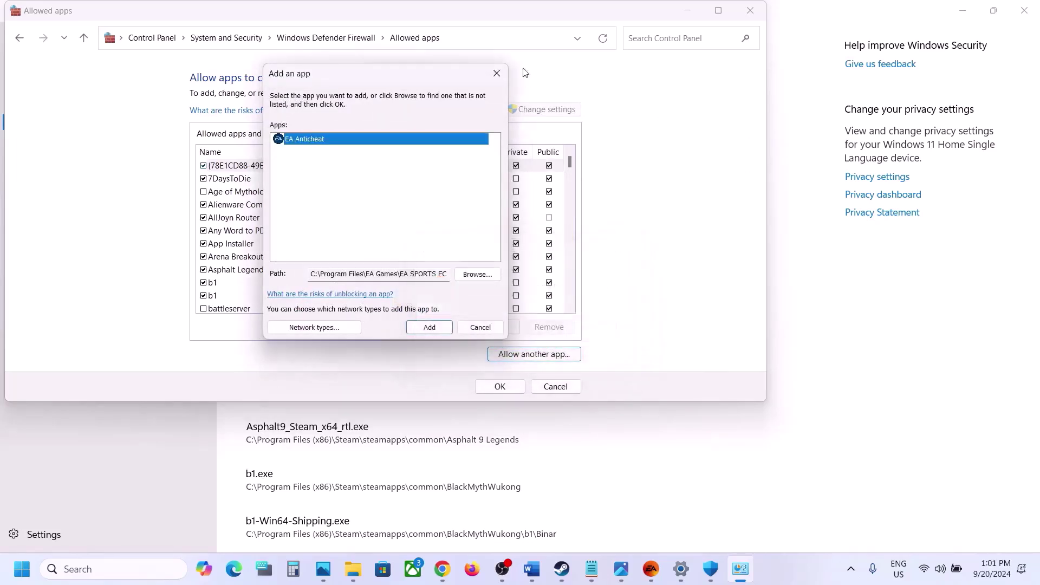
click(497, 73)
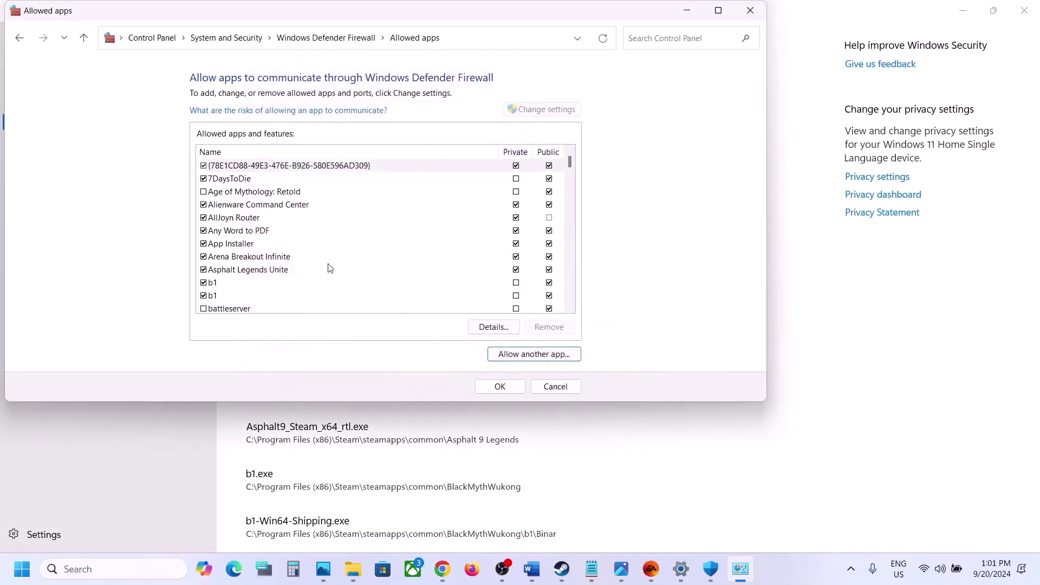
Check the EA SPORTS FC 25 entries in the firewall's allowed apps list and close Control Panel.
click(271, 248)
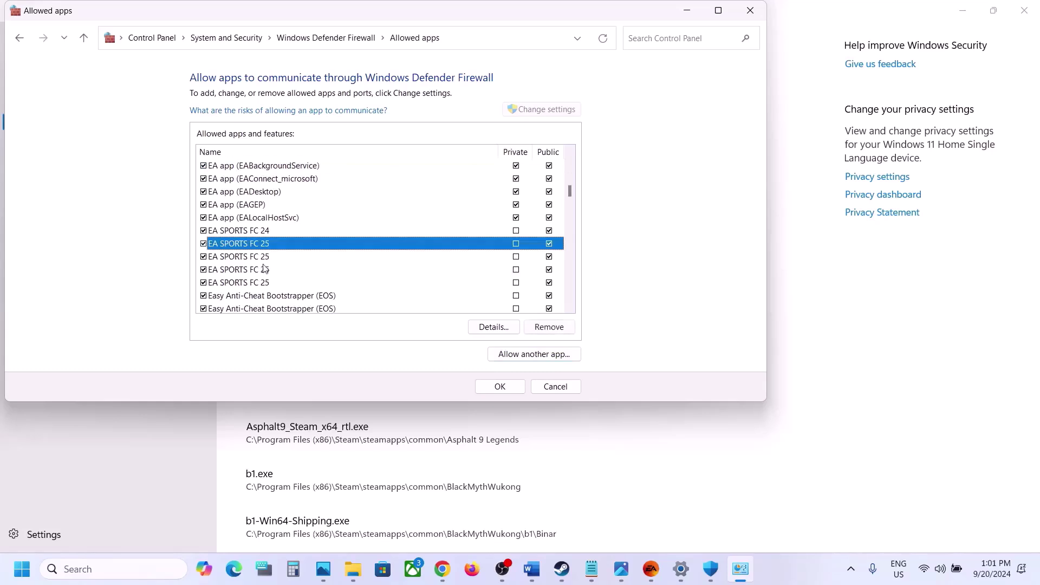
click(263, 269)
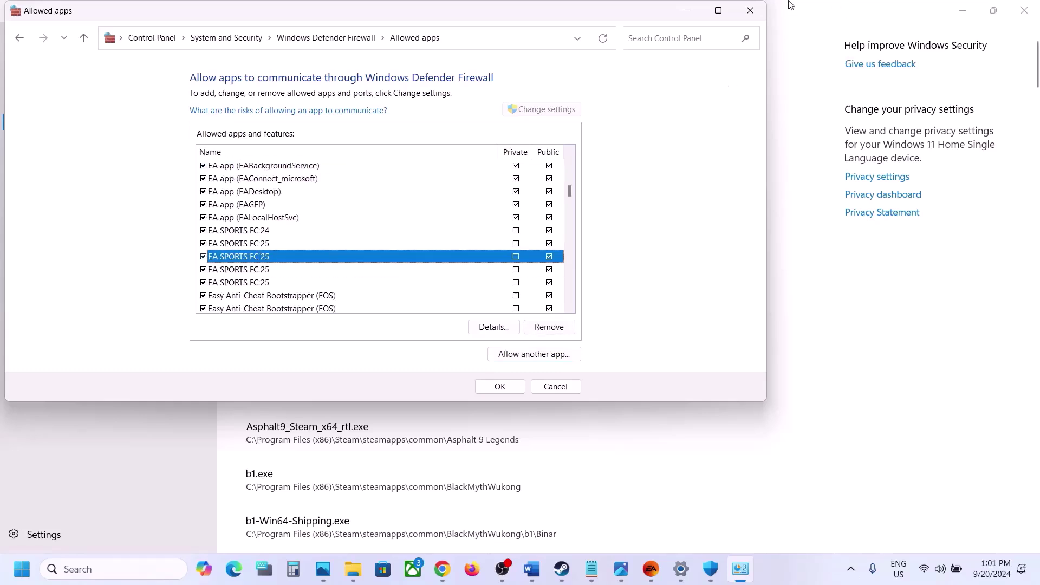
click(748, 11)
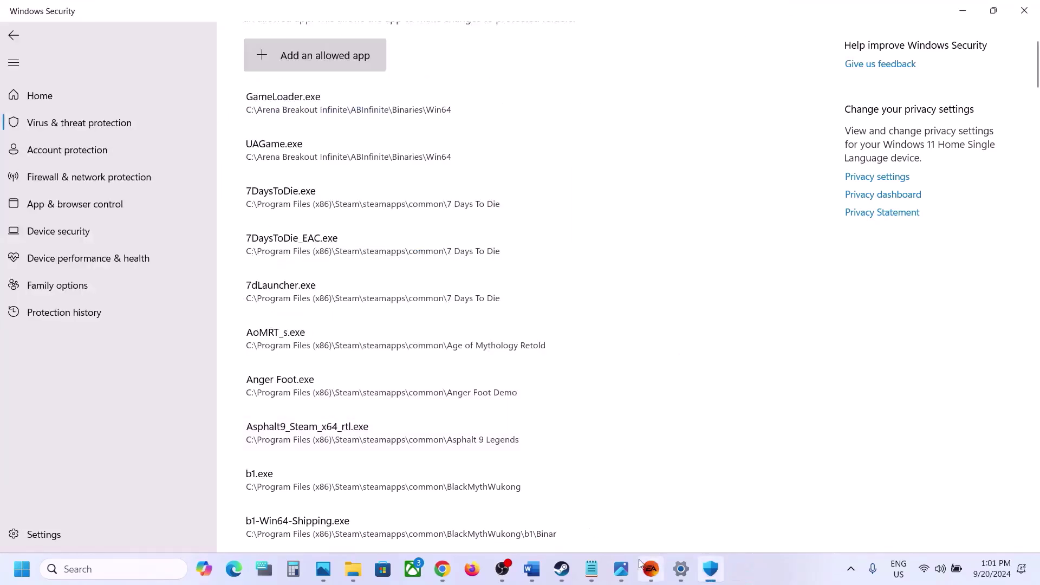
Switch to the Word troubleshooting document and select the step 13 text "Uninstall and reinstall the game".
click(537, 575)
scroll(488, 347, down, 3)
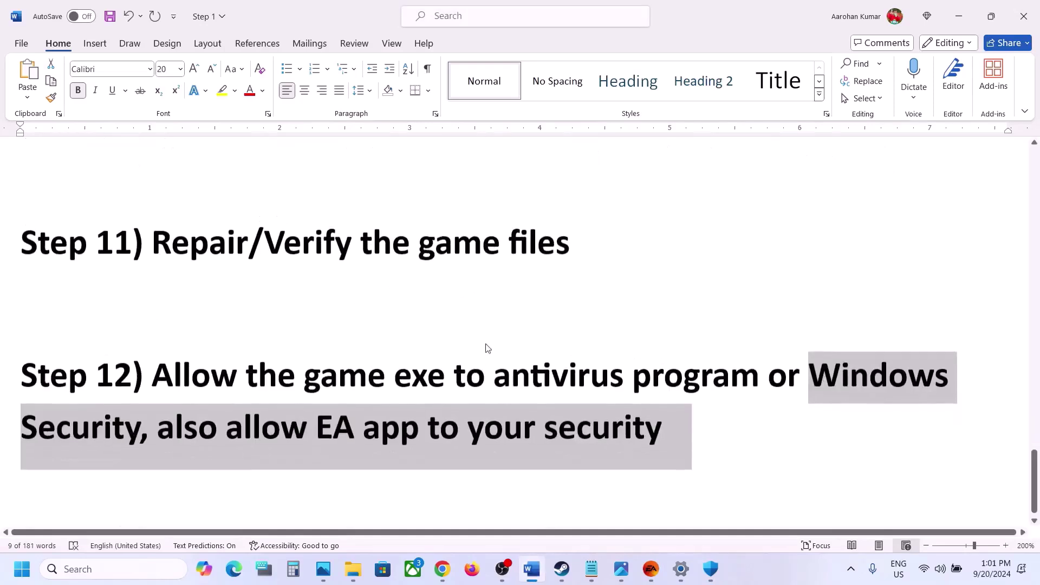
drag(202, 462, 628, 474)
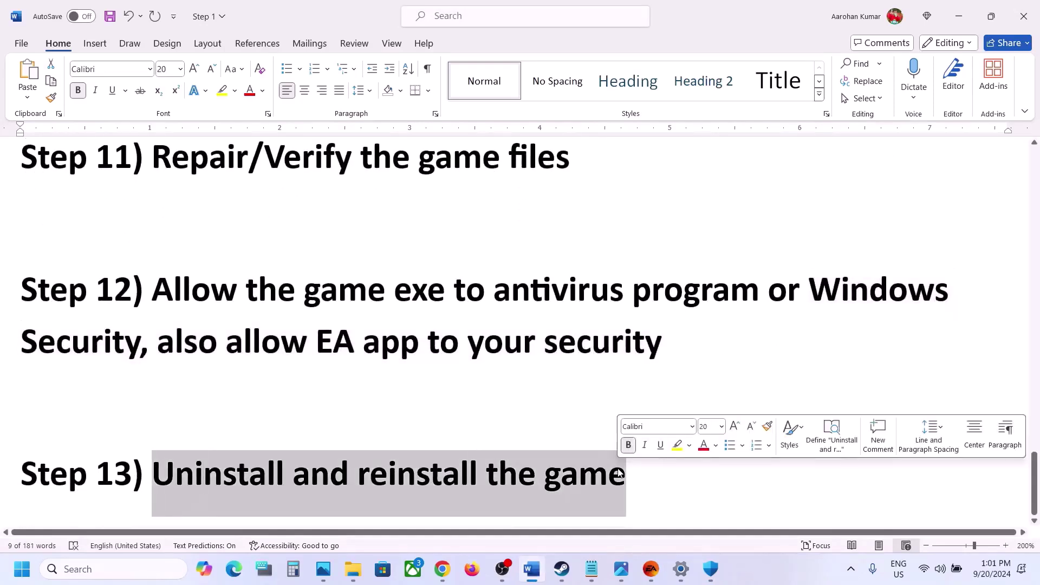
Switch to Steam to find the Uninstall option for EA SPORTS FC 25 in the library, and return to the Word document.
click(561, 569)
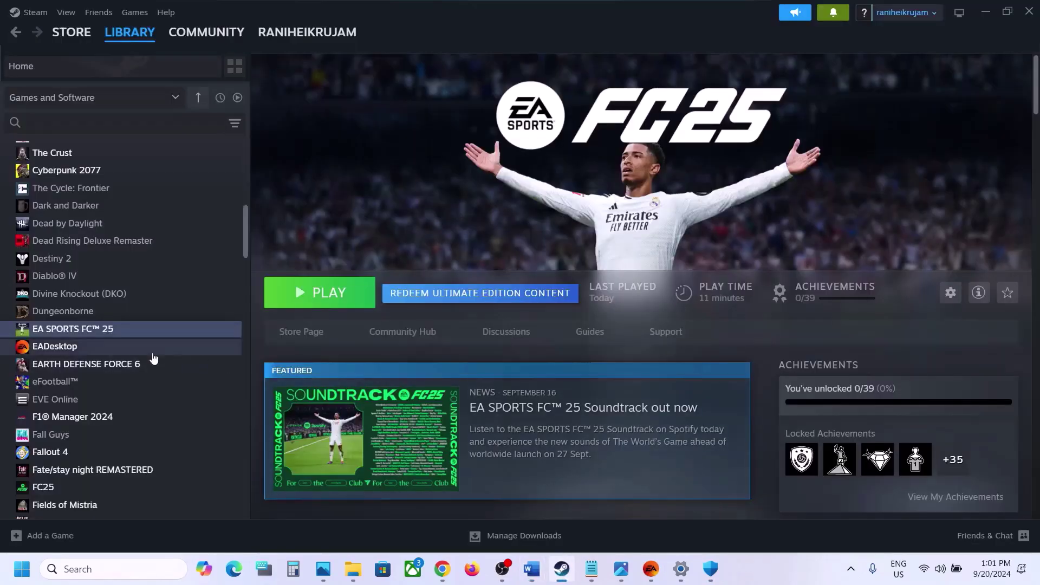
right_click(91, 332)
mouse_move(151, 410)
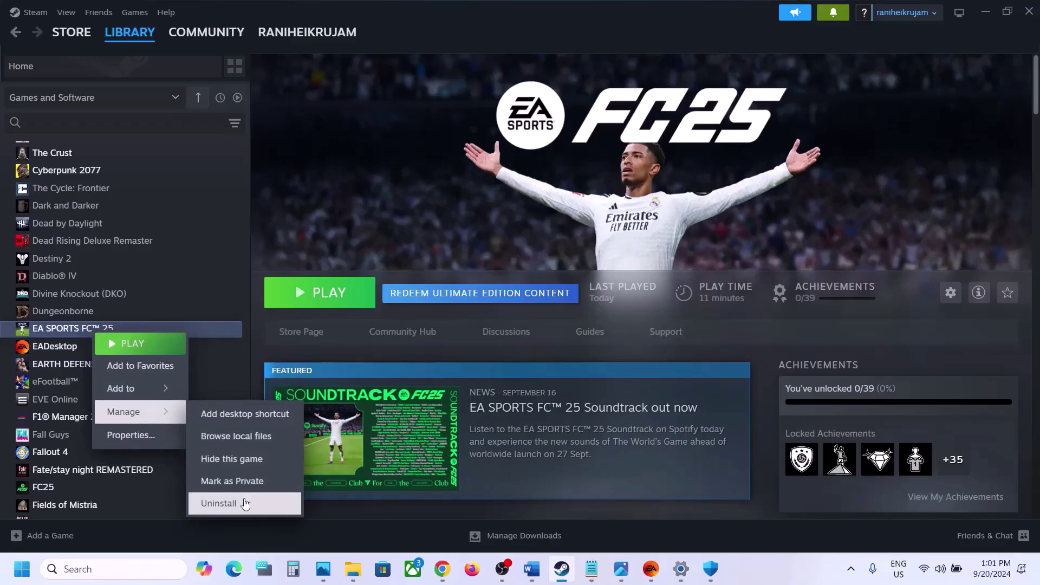
click(540, 572)
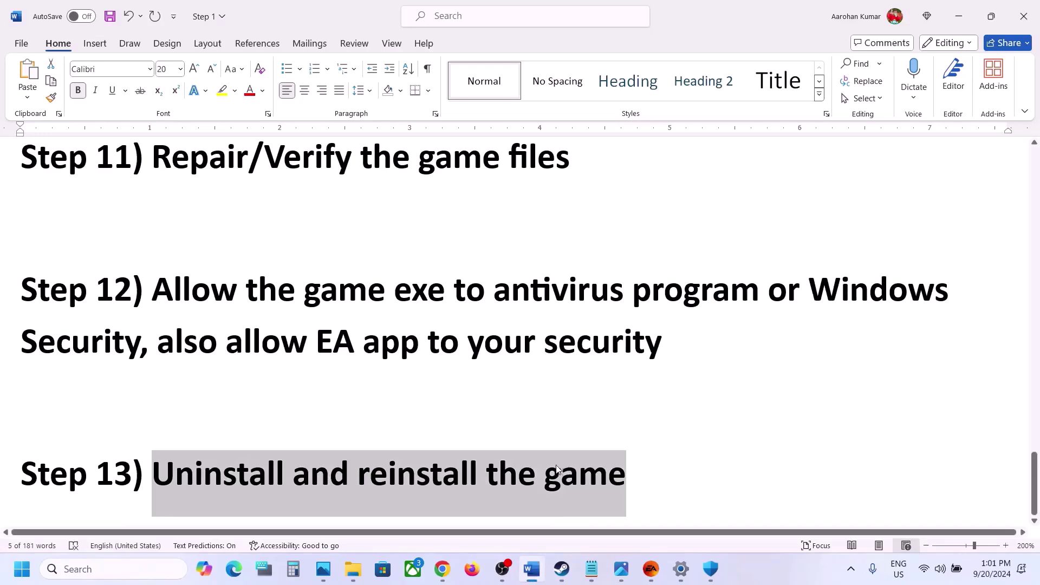
View the EA AntiCheat Service error screenshot in Photos and switch back to the EA app's EA SPORTS FC 25 page.
key(alt+Tab)
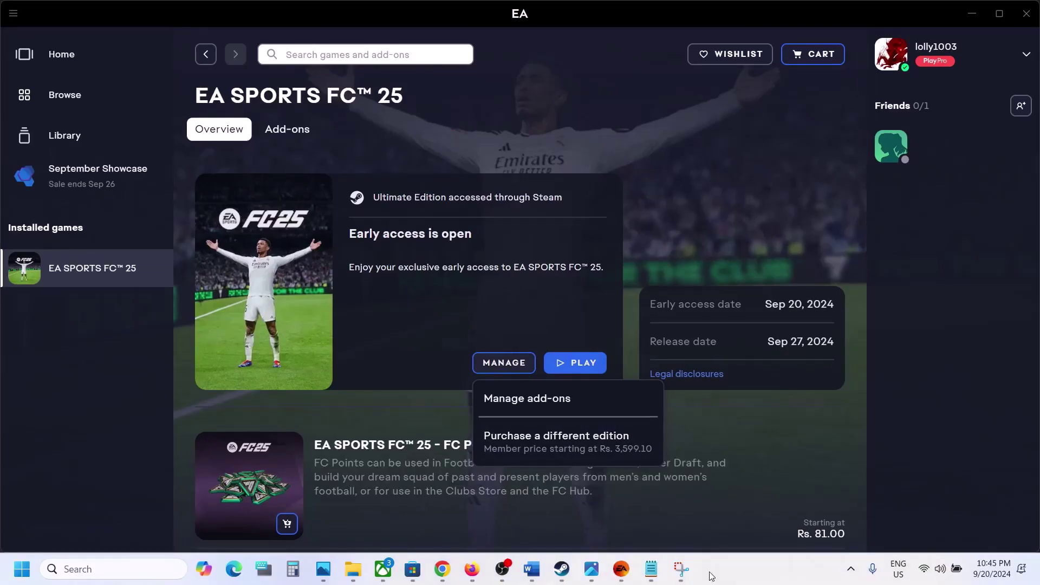
click(594, 574)
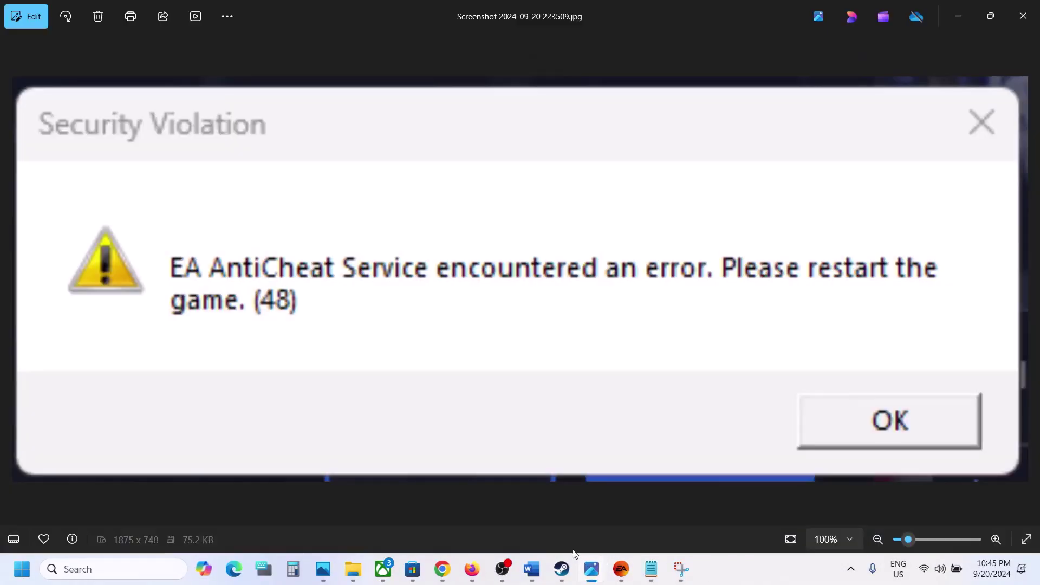
click(621, 575)
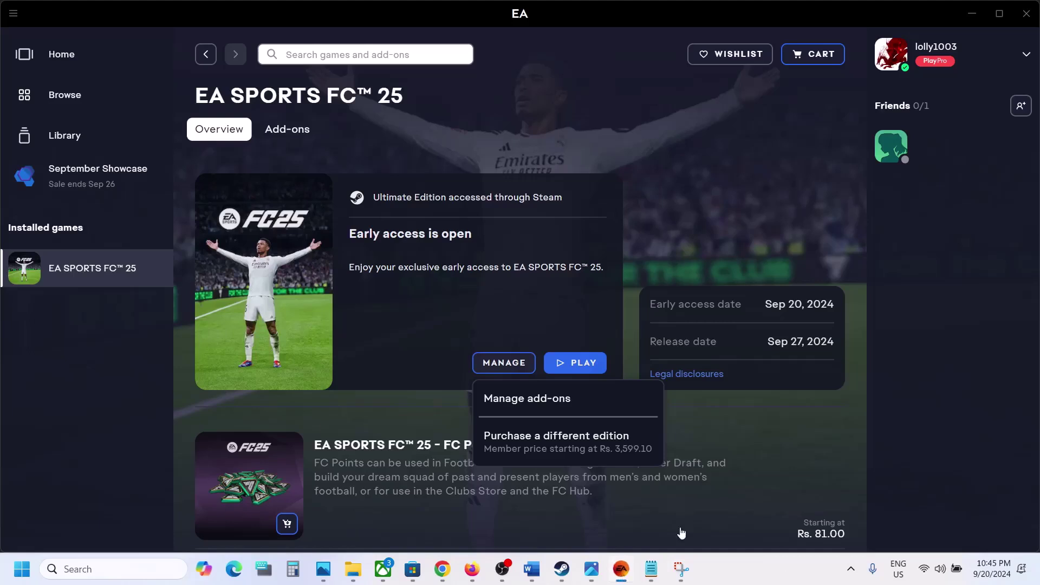